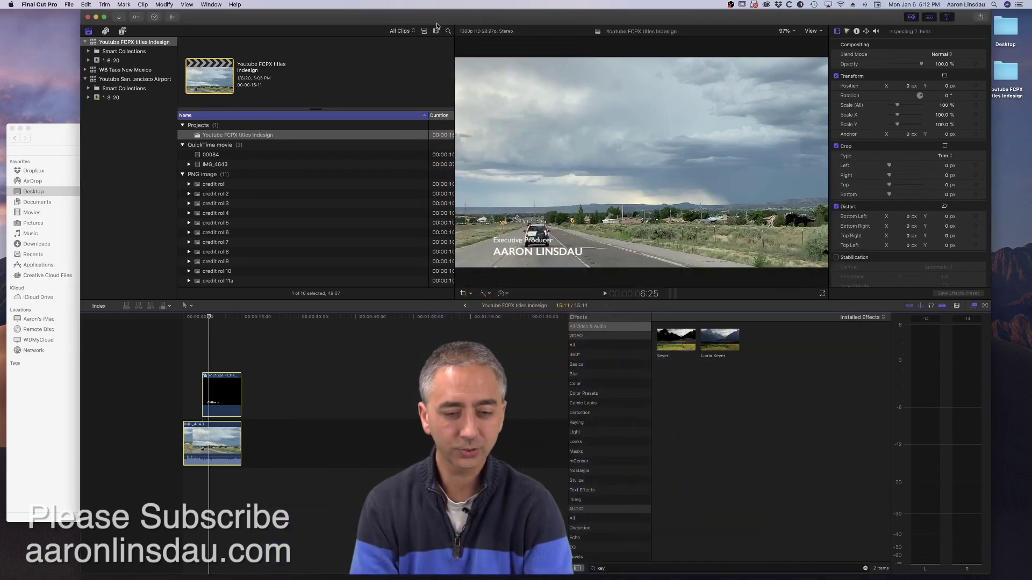
- Switch from Final Cut Pro to Adobe InDesign with Cmd+Tab
key(super+Tab)
key(super+Tab)
key(super+Tab)
key(super+Tab)
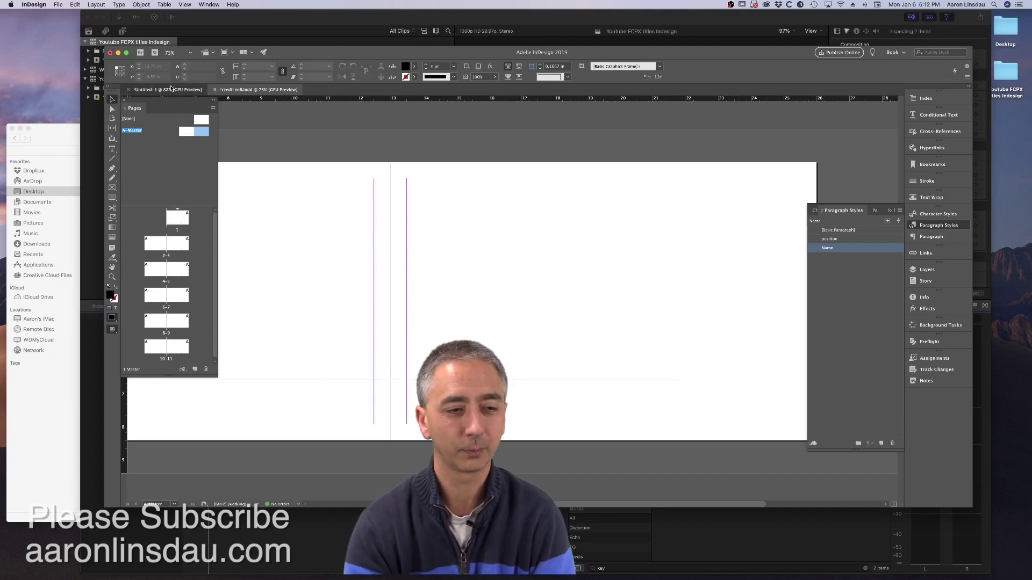
- Close the Untitled-1 scratch document without saving
click(125, 89)
click(129, 90)
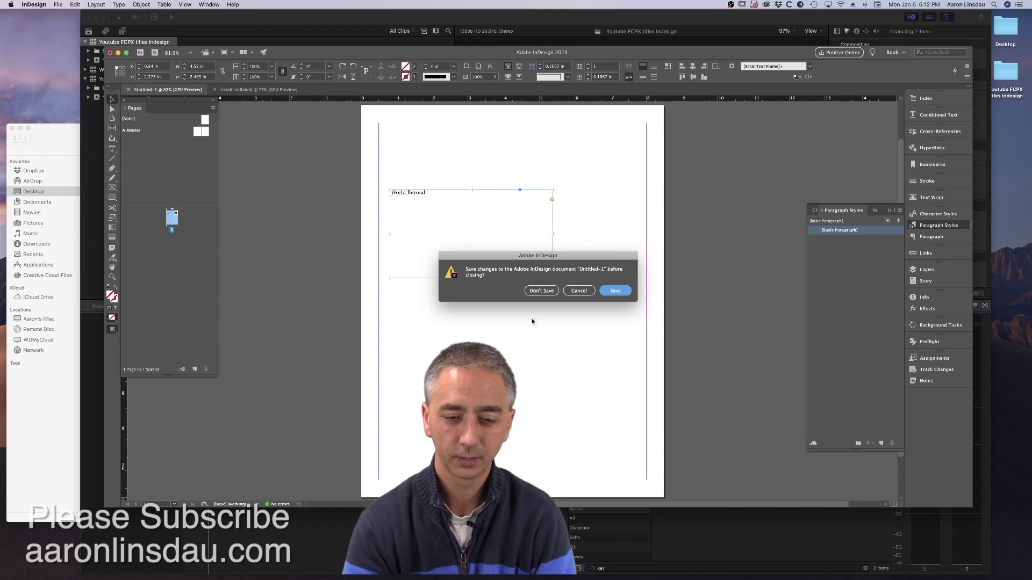
click(540, 290)
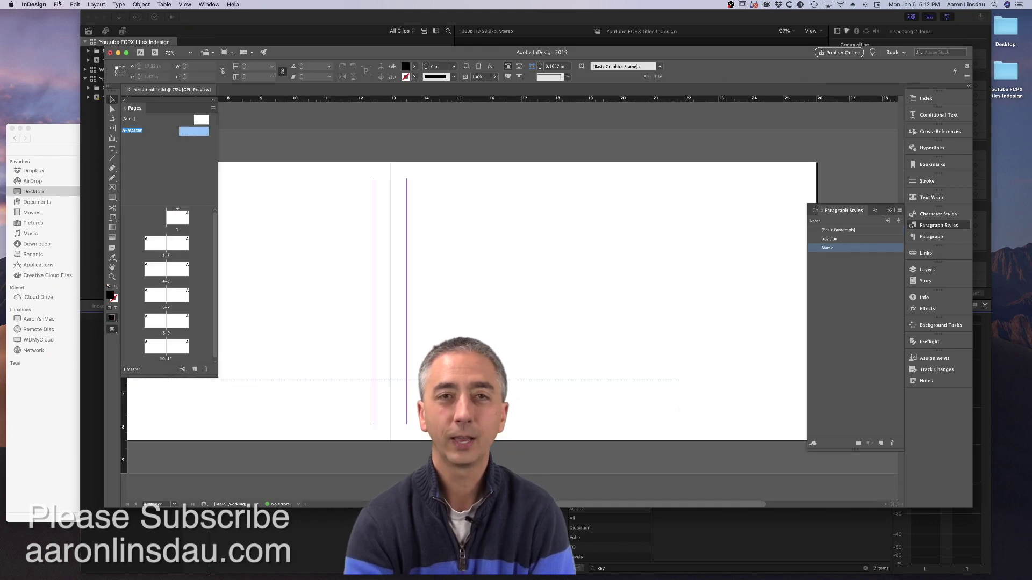
- Create a new blank 16 × 9 in document
click(59, 4)
mouse_move(60, 16)
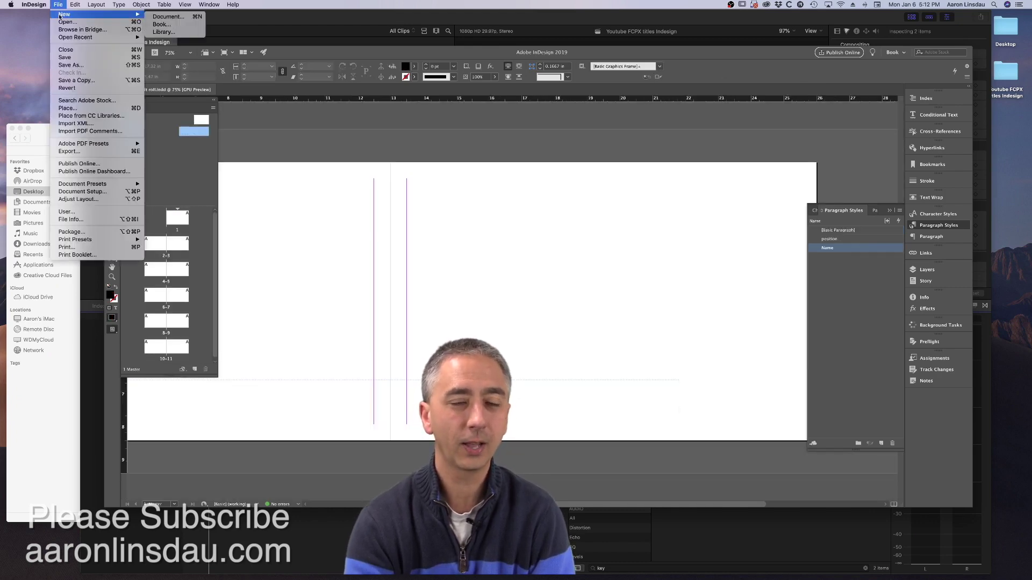
click(168, 17)
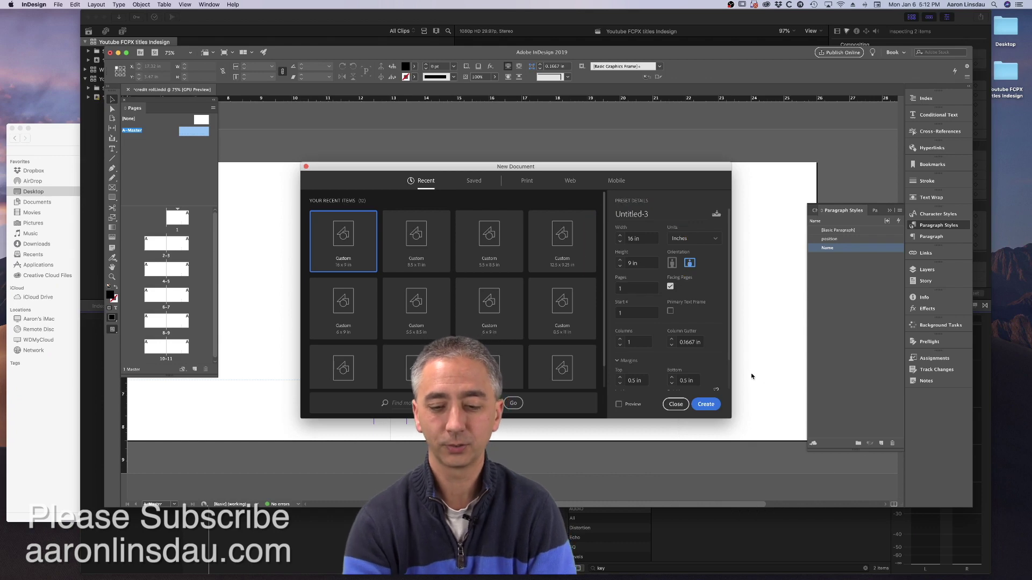
click(710, 406)
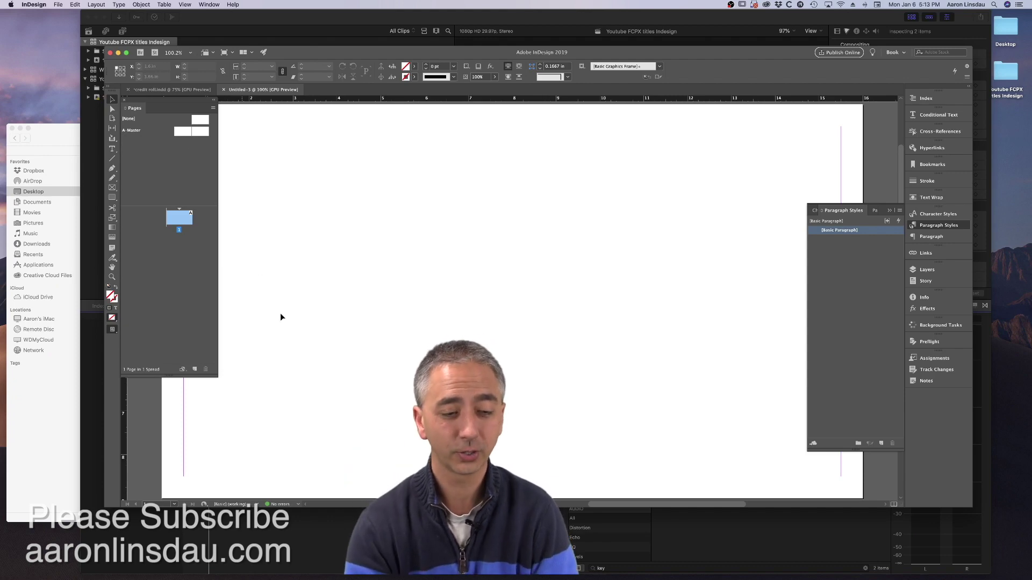
- Draw a lower-left text frame reading 'Producer, Director, Writer' with the person's name below
scroll(318, 363, left, 5)
scroll(319, 355, left, 3)
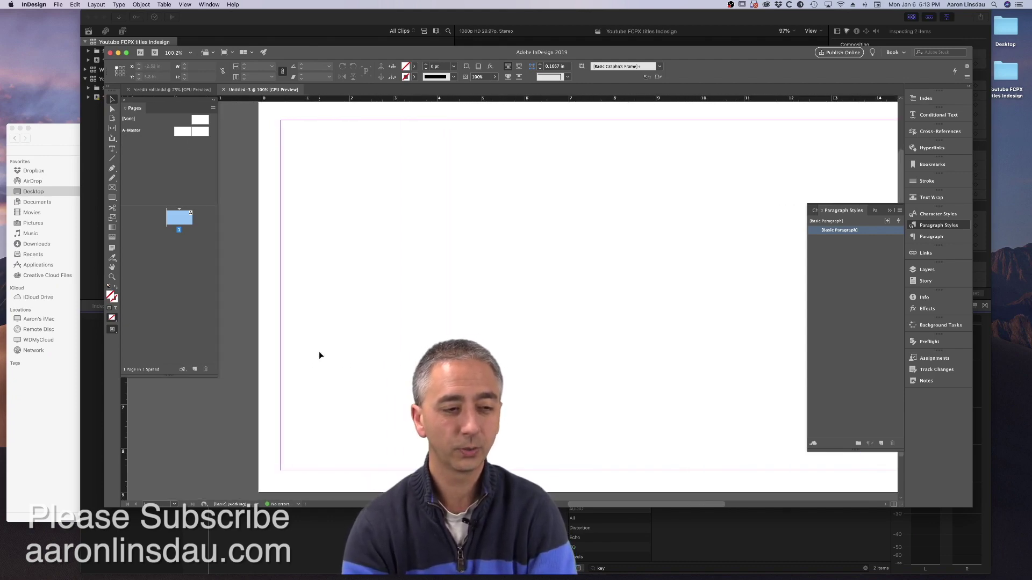
click(112, 148)
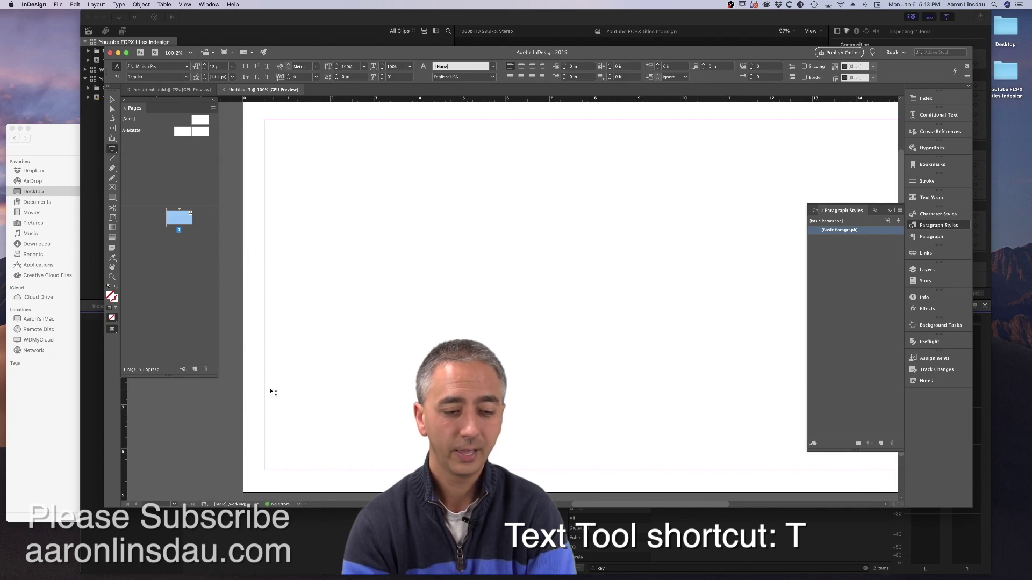
drag(264, 388, 550, 467)
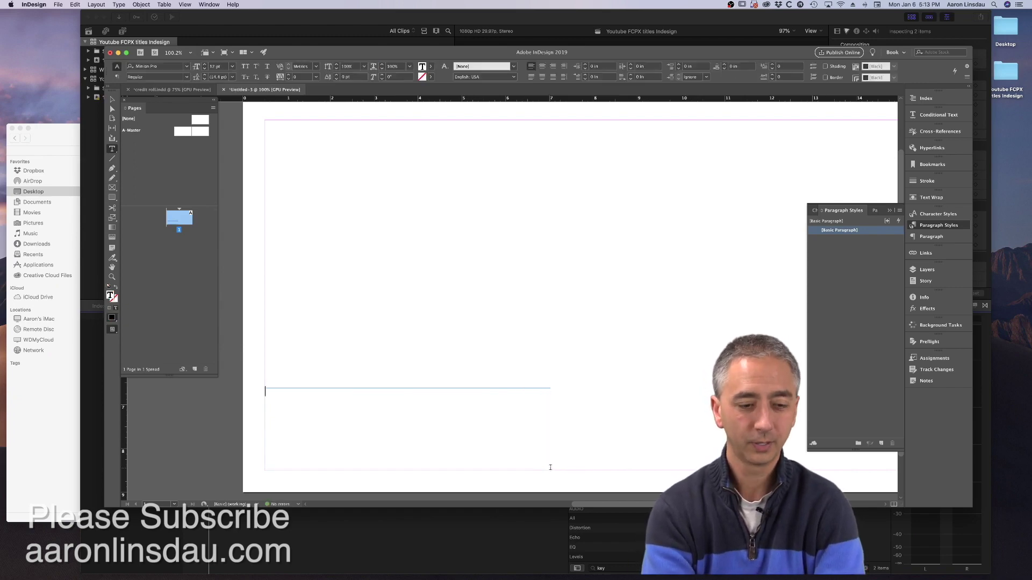
text(uc)
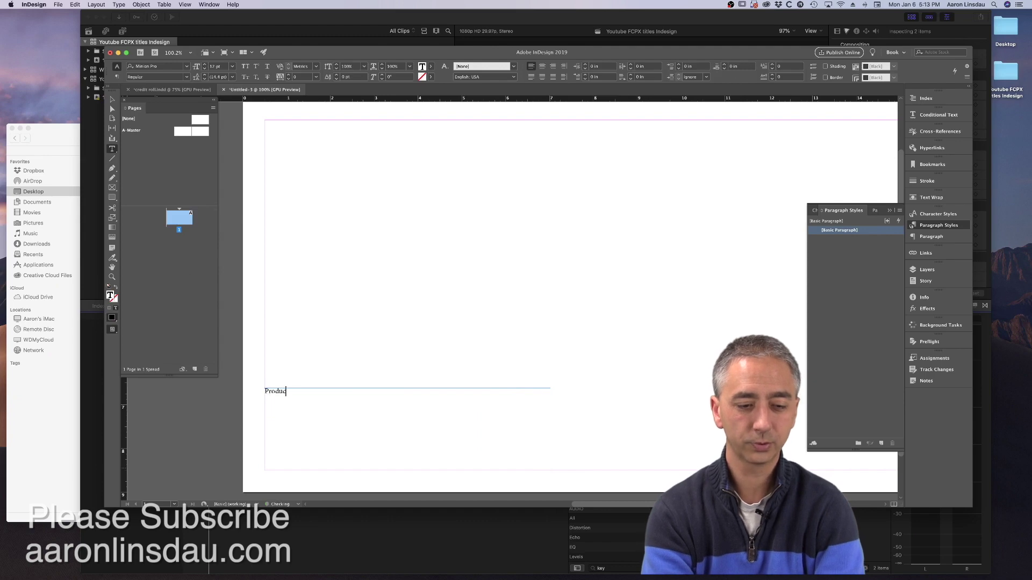
text(er, Director, Write)
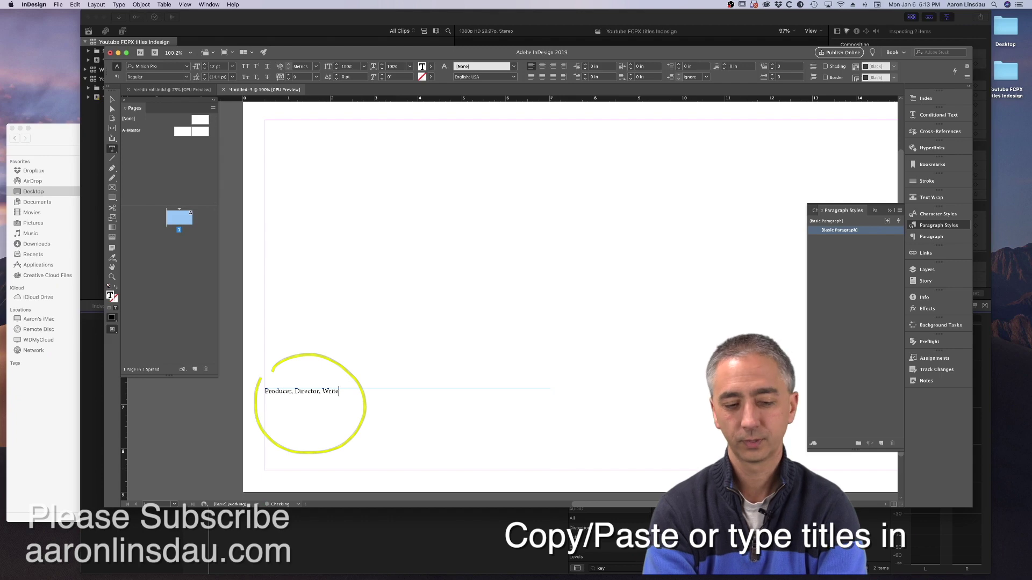
text(r Aaron L)
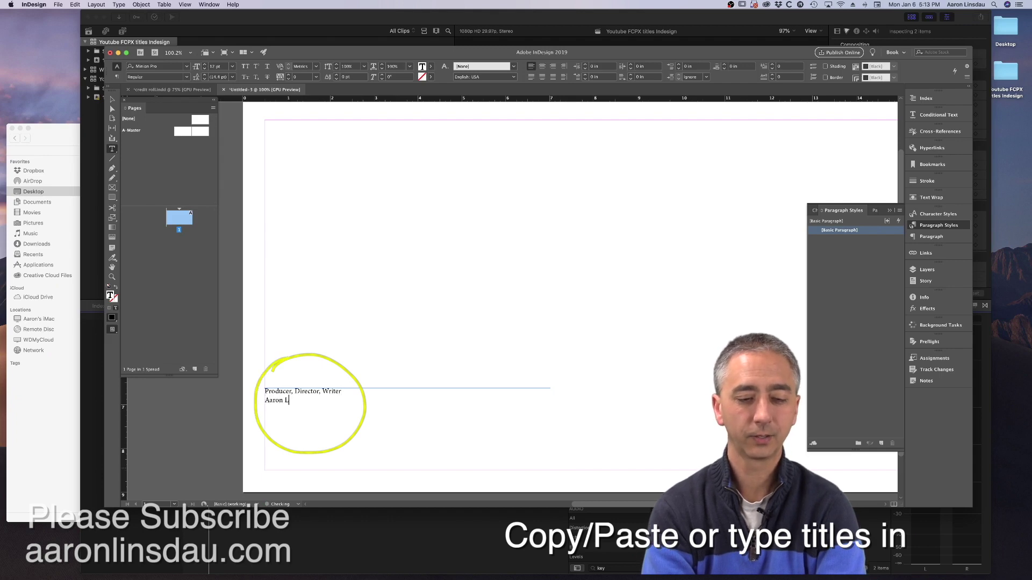
text(insdau)
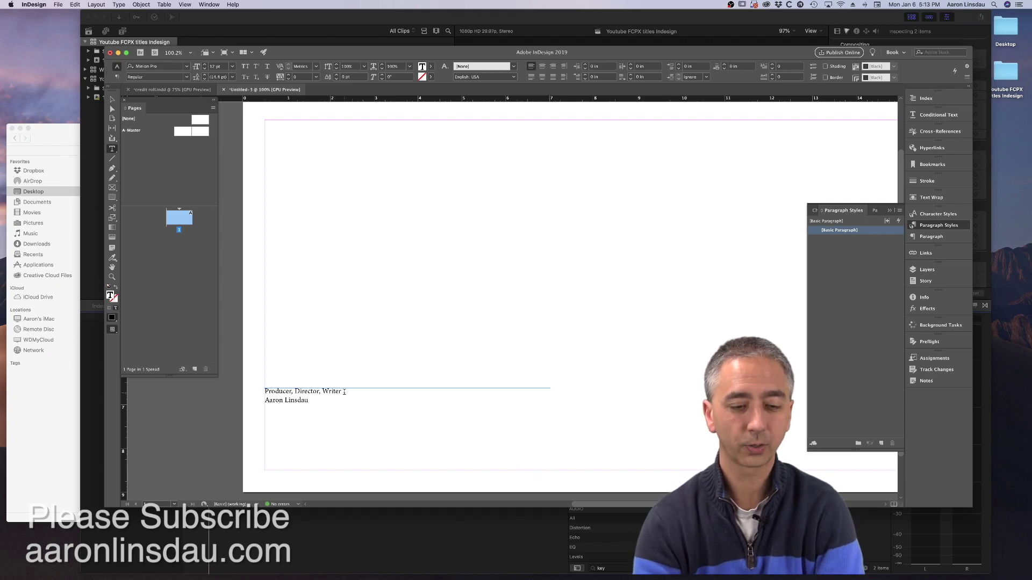
click(344, 391)
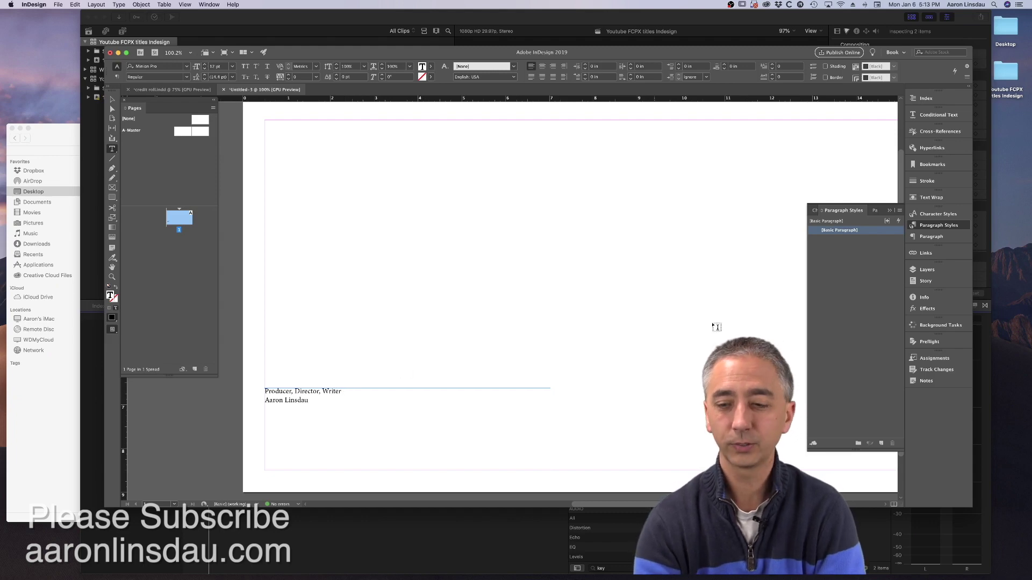
- Create a new paragraph style from the titles line and name it Job Title
click(860, 271)
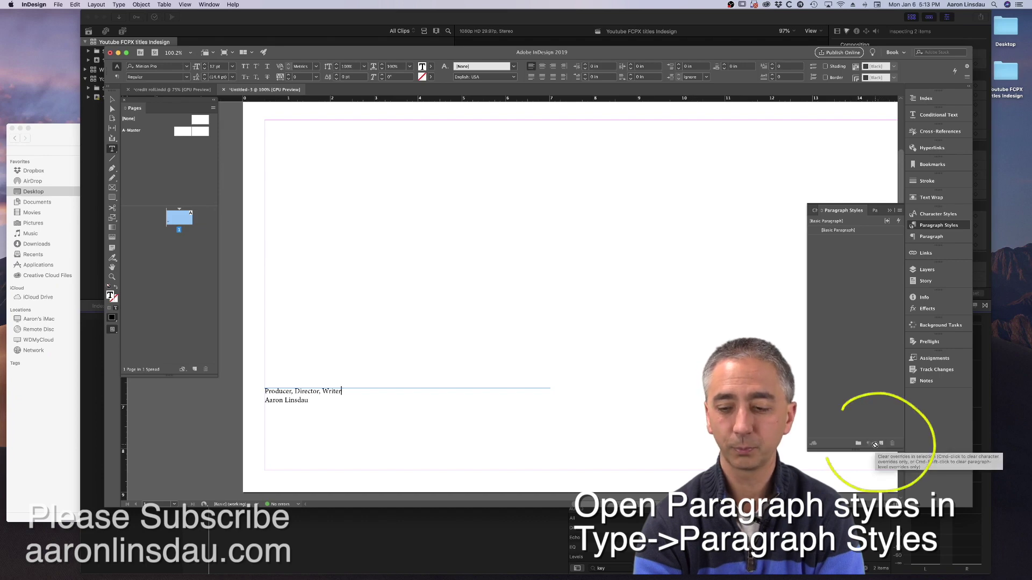
click(881, 444)
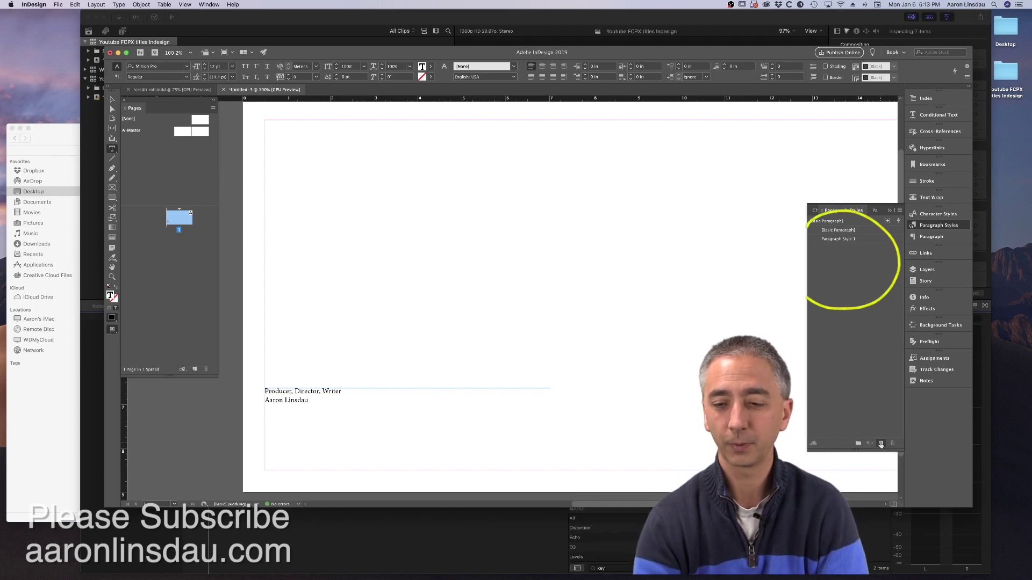
double_click(858, 243)
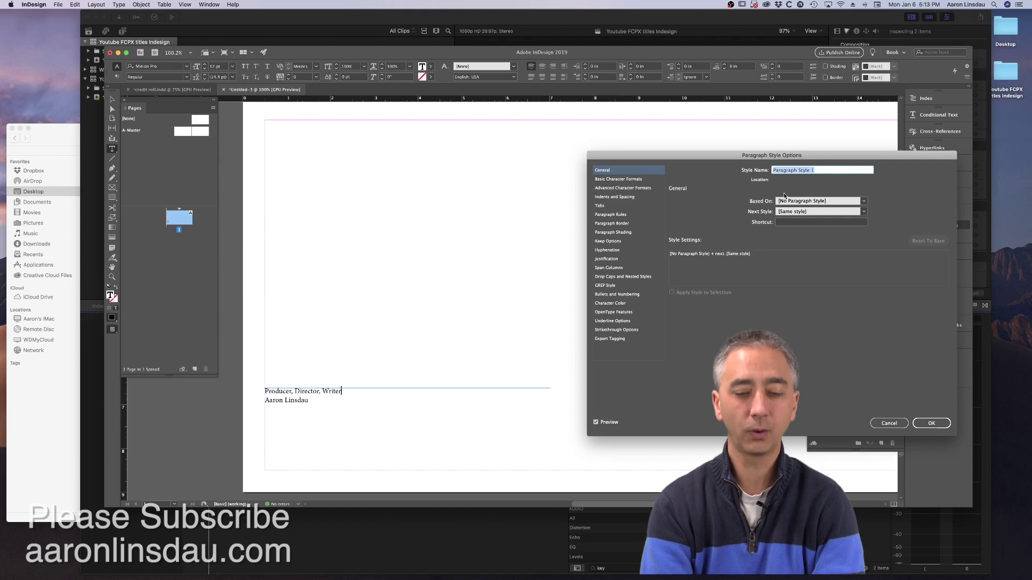
text(Job Title)
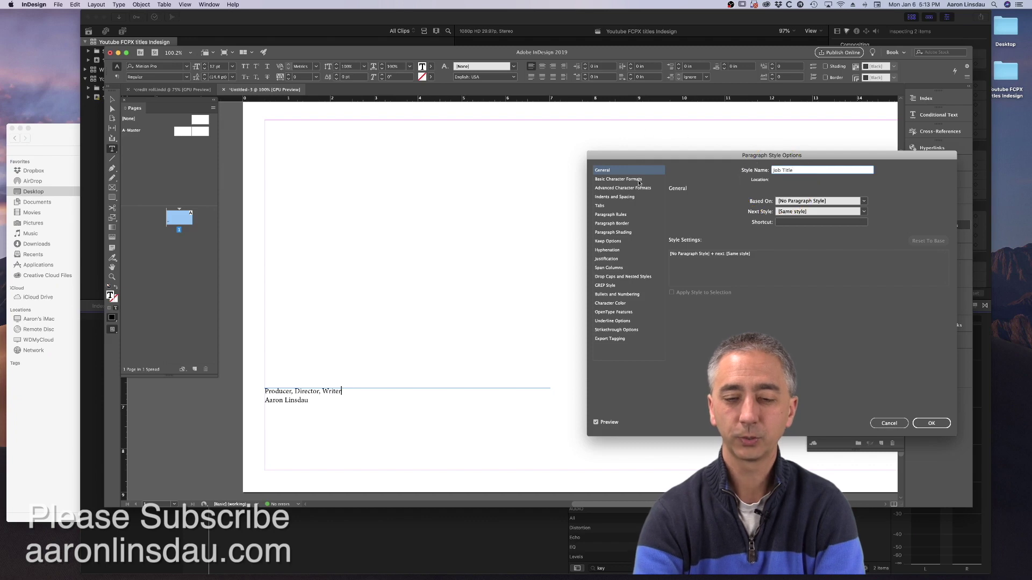
- Set the Job Title style's font to Gill Sans 30 pt and confirm
click(639, 182)
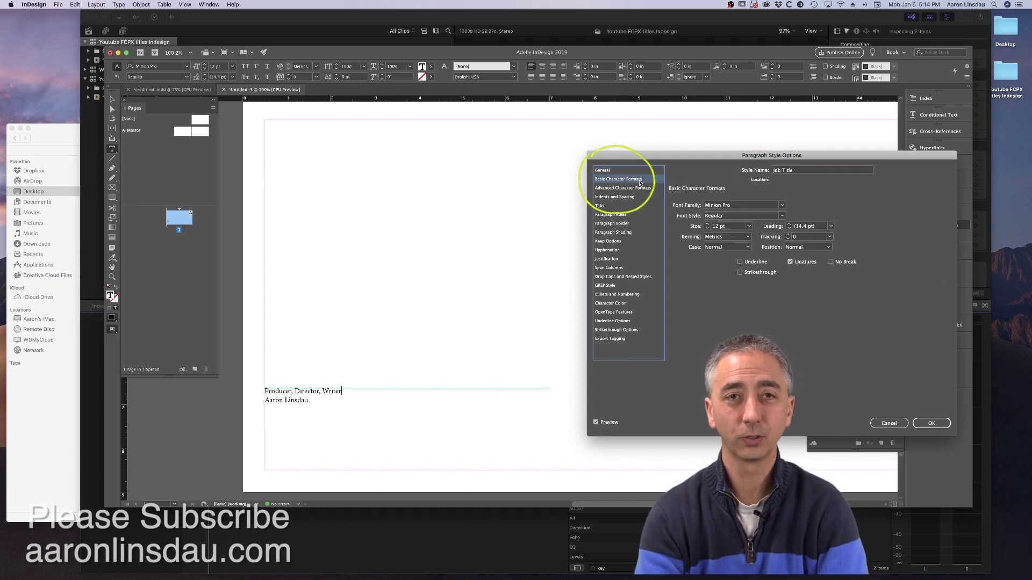
click(755, 205)
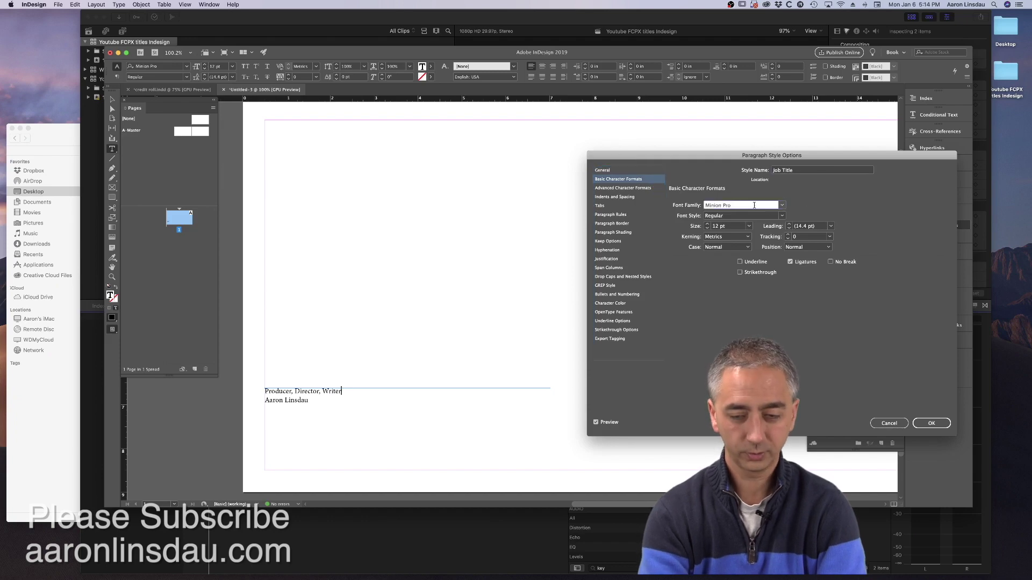
key(super+a)
text(Gill Sans)
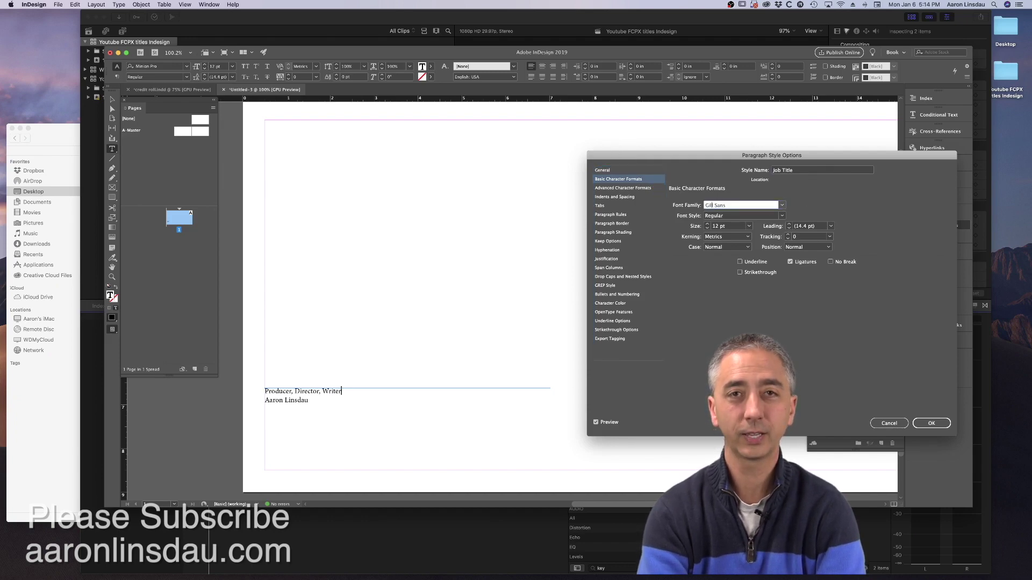
key(Tab)
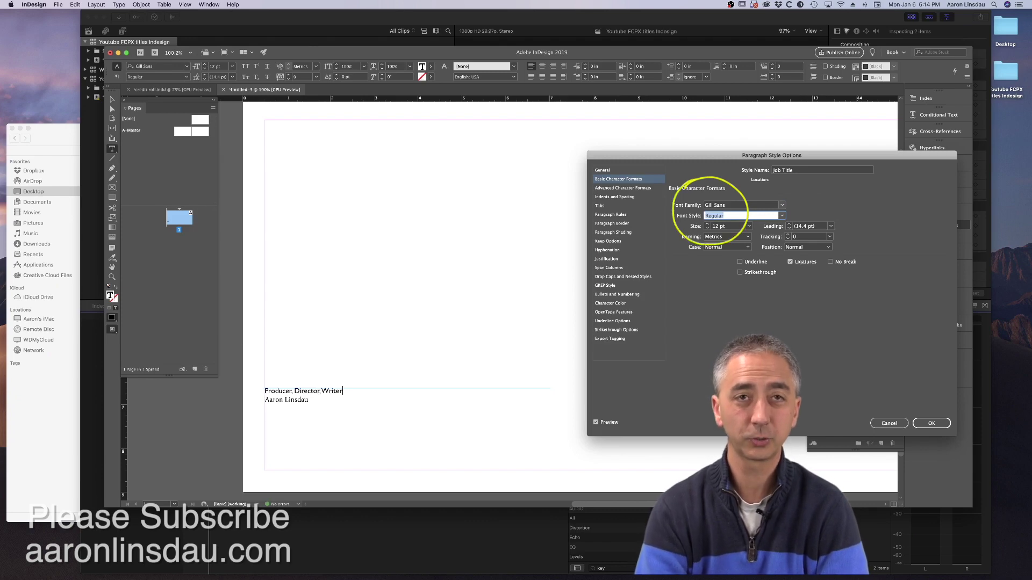
click(749, 225)
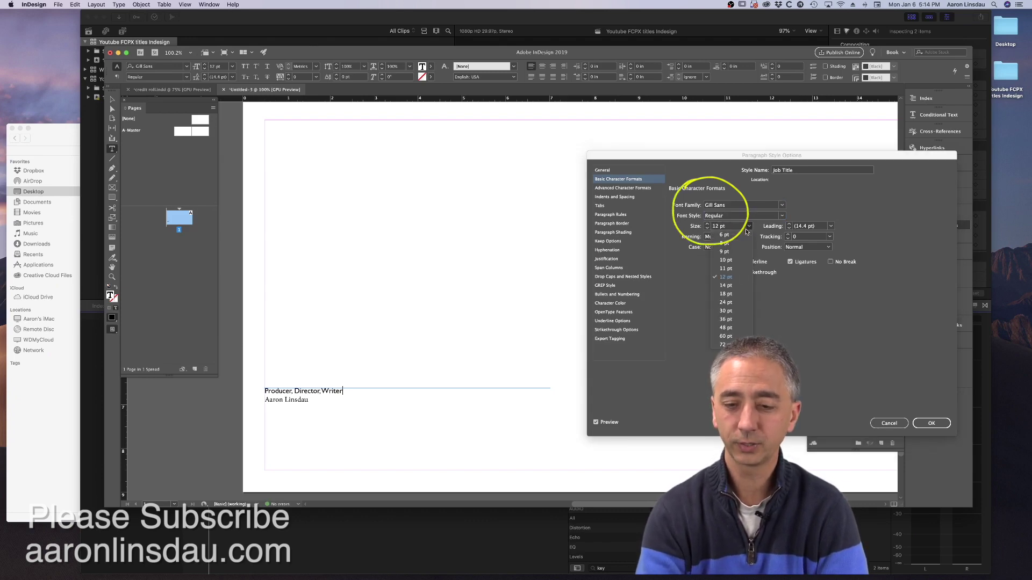
click(734, 311)
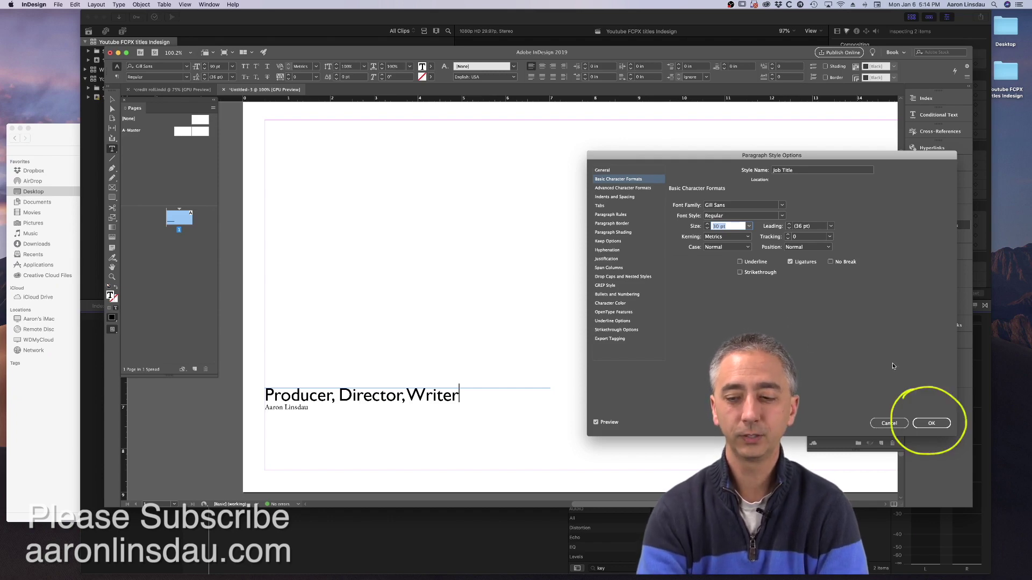
click(931, 424)
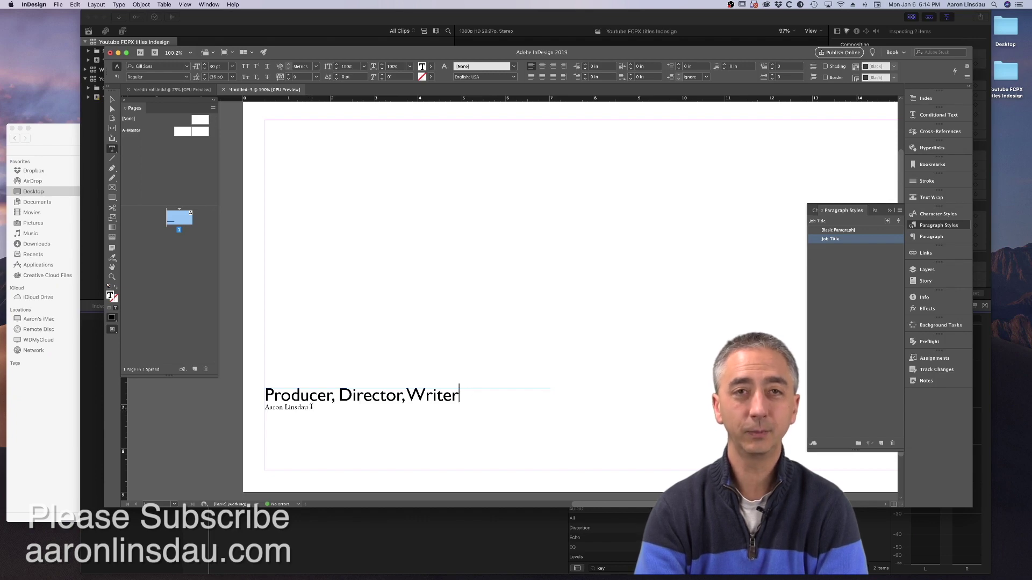
- With the name line active, create a new paragraph style and name it Name
click(312, 408)
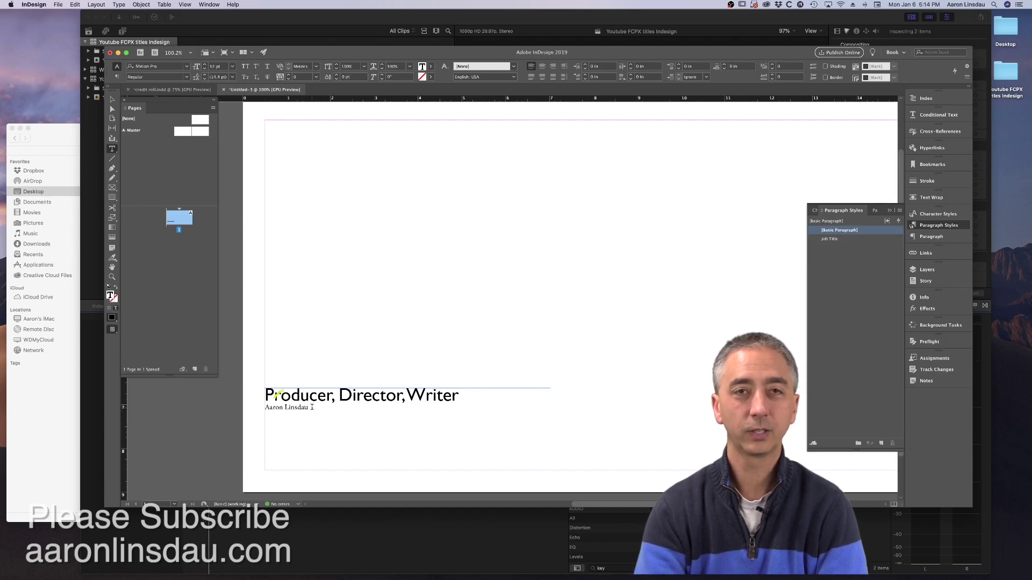
click(311, 407)
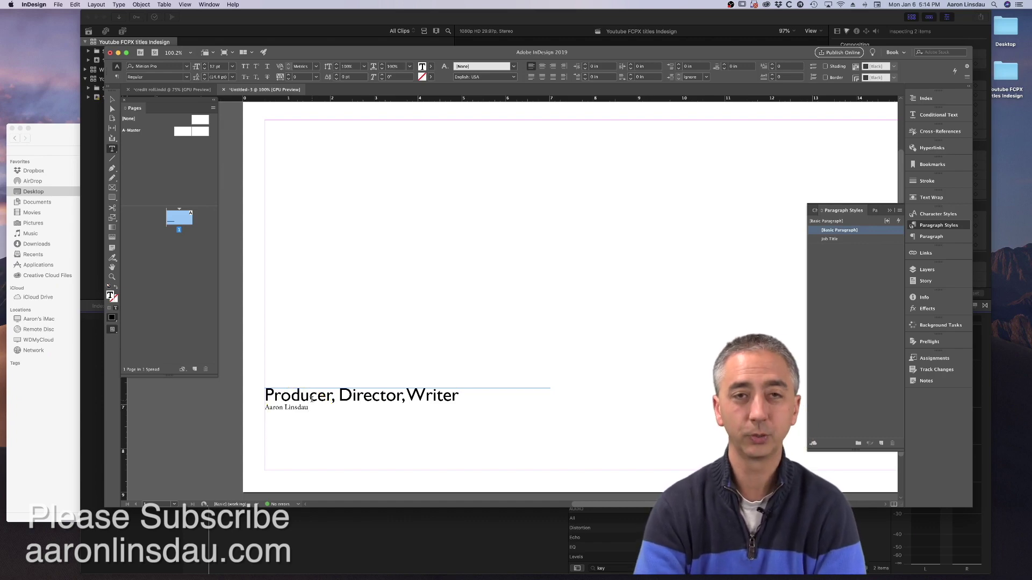
drag(311, 408, 264, 409)
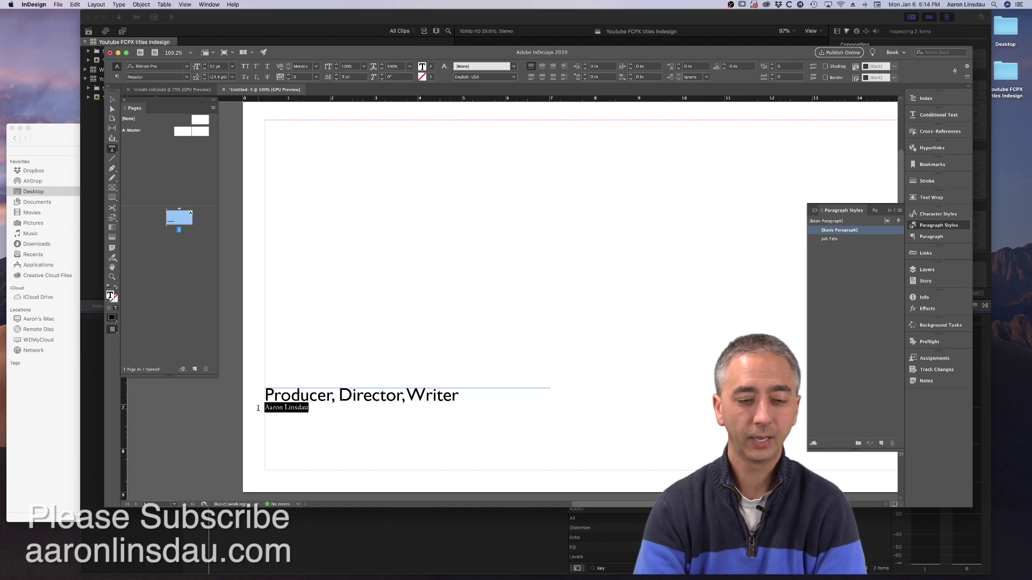
click(287, 408)
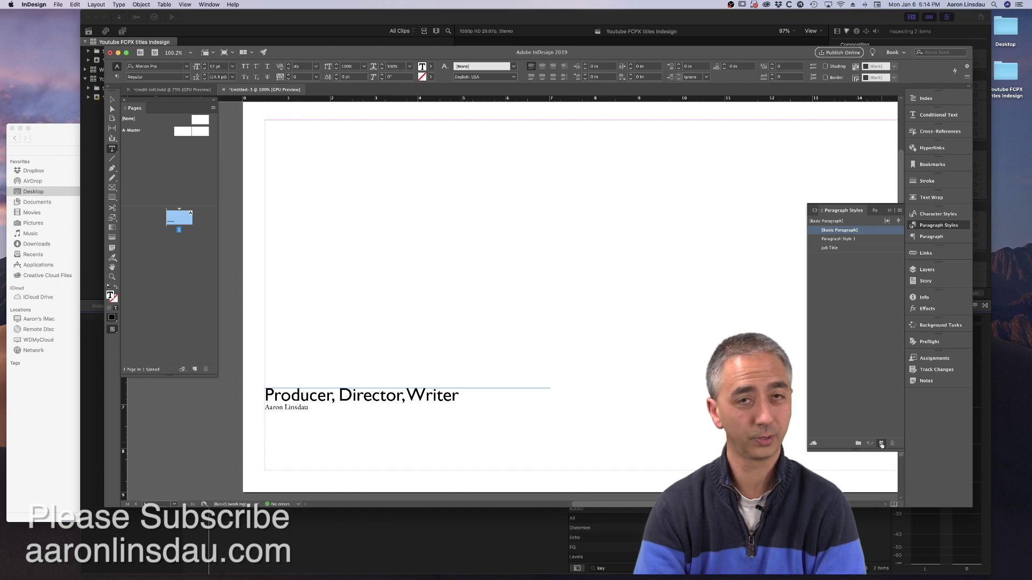
click(866, 242)
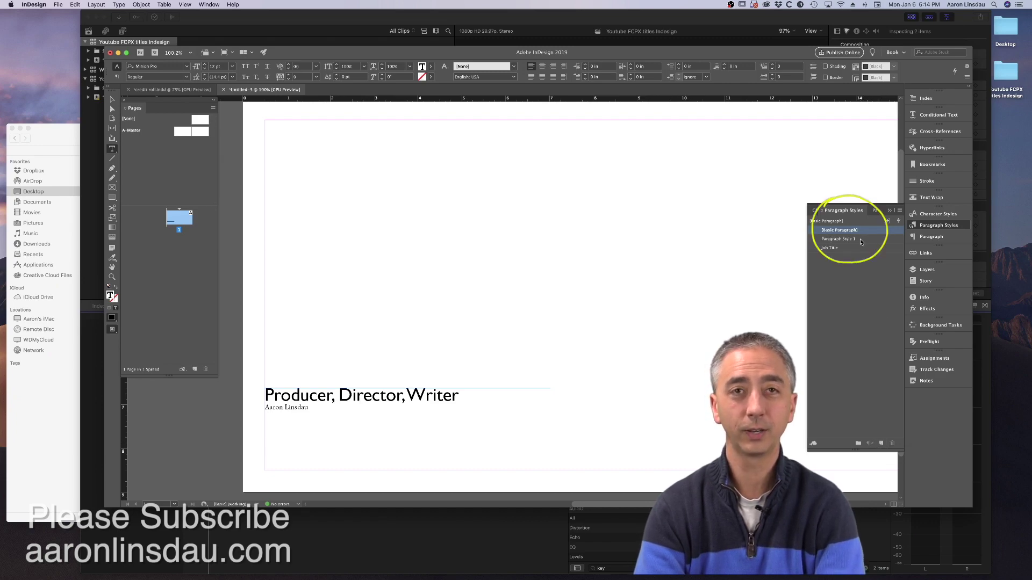
double_click(860, 240)
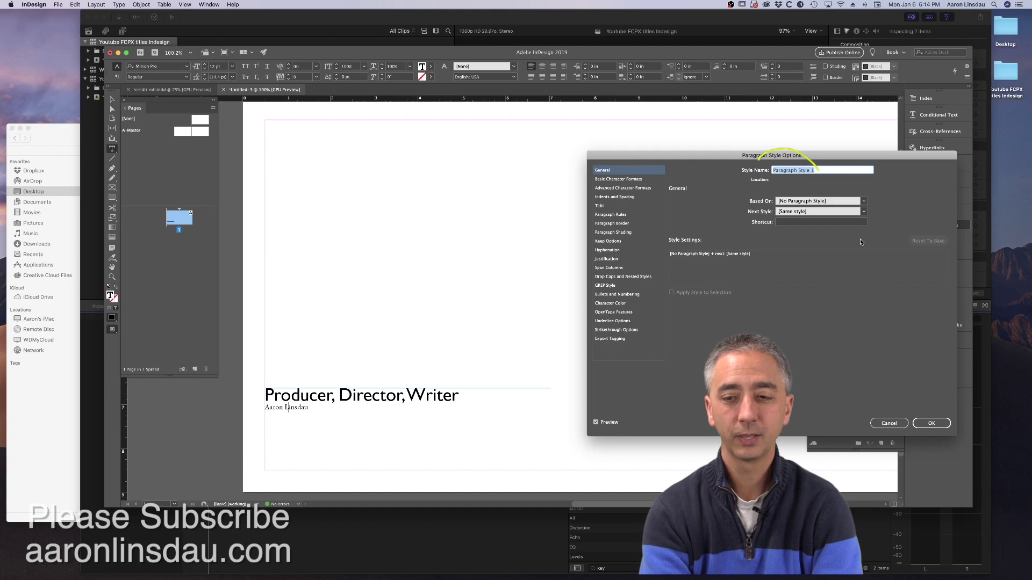
text(Name)
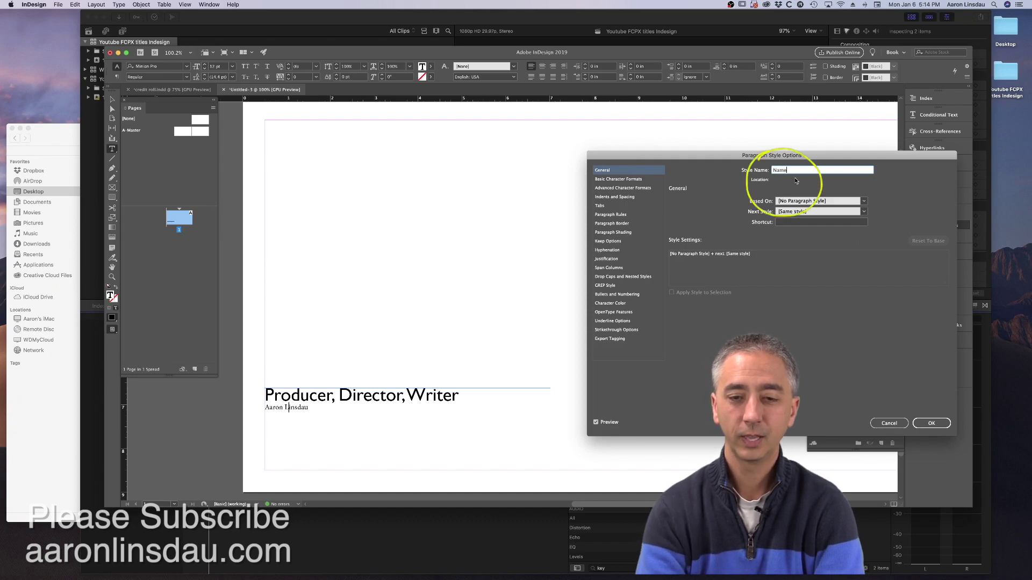
- Set the Name style to Gill Sans Light at 60 pt and save it
click(644, 181)
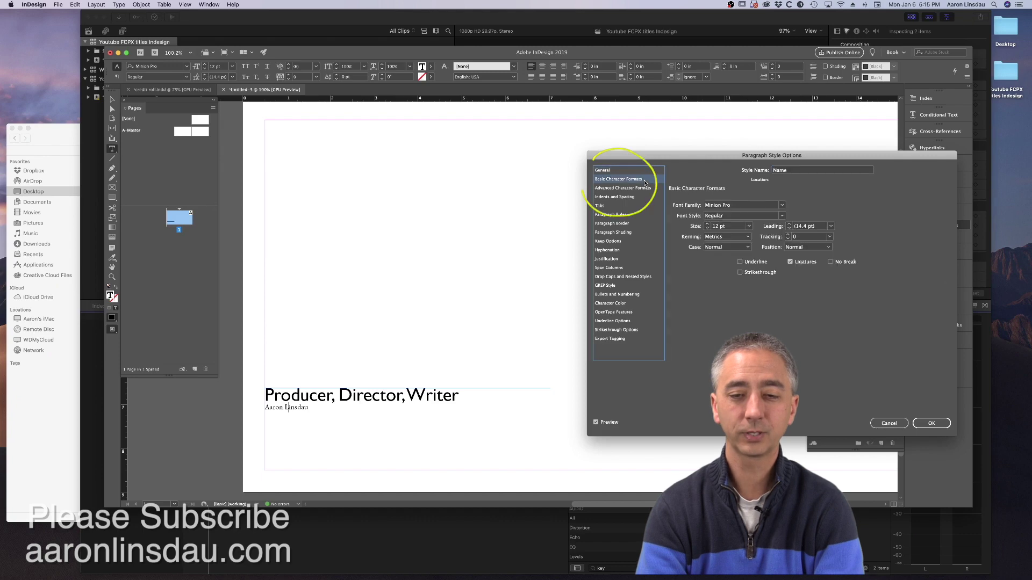
click(732, 205)
triple_click(732, 205)
text(Gill Sans)
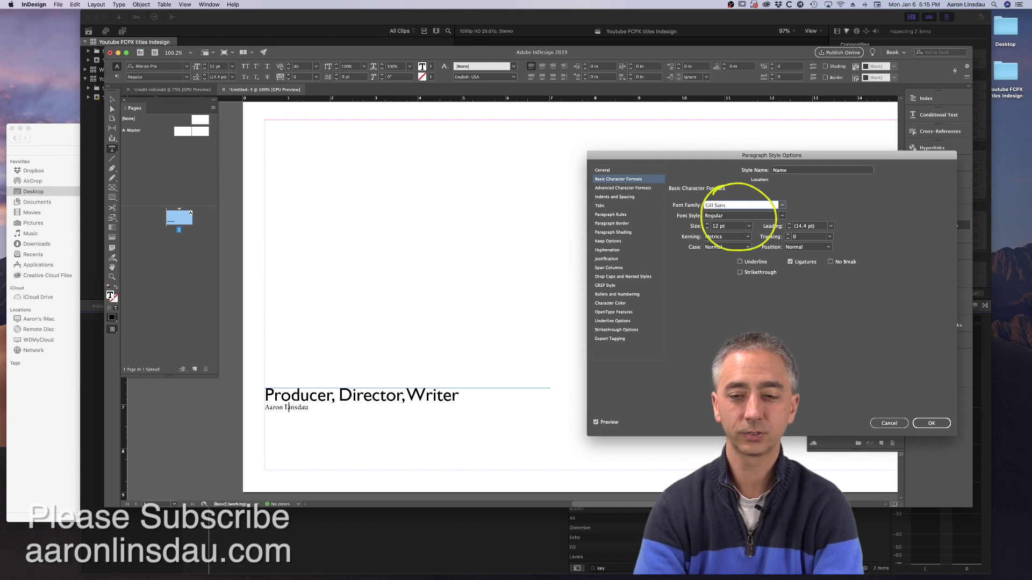
click(782, 206)
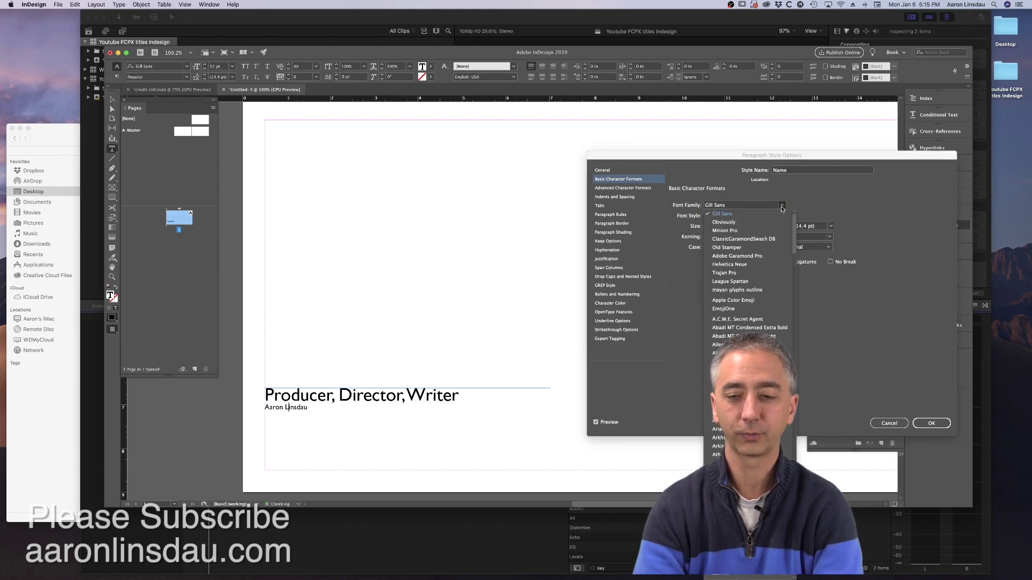
click(769, 215)
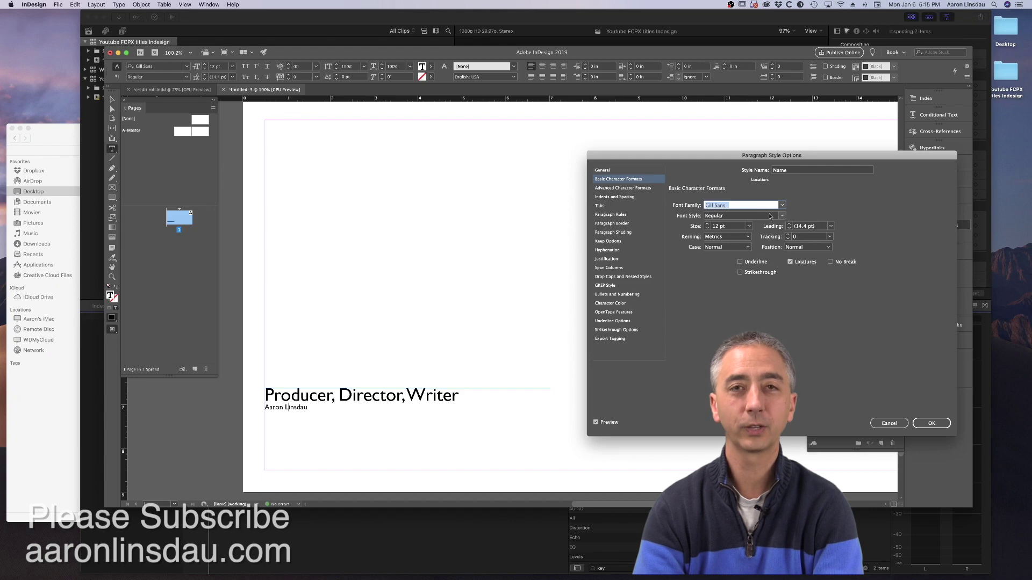
click(749, 226)
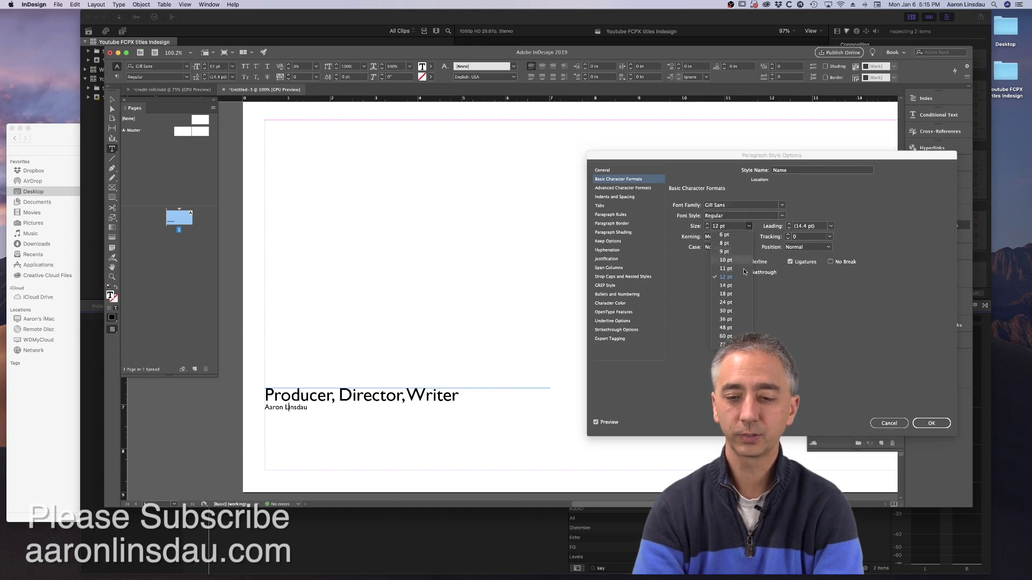
click(733, 311)
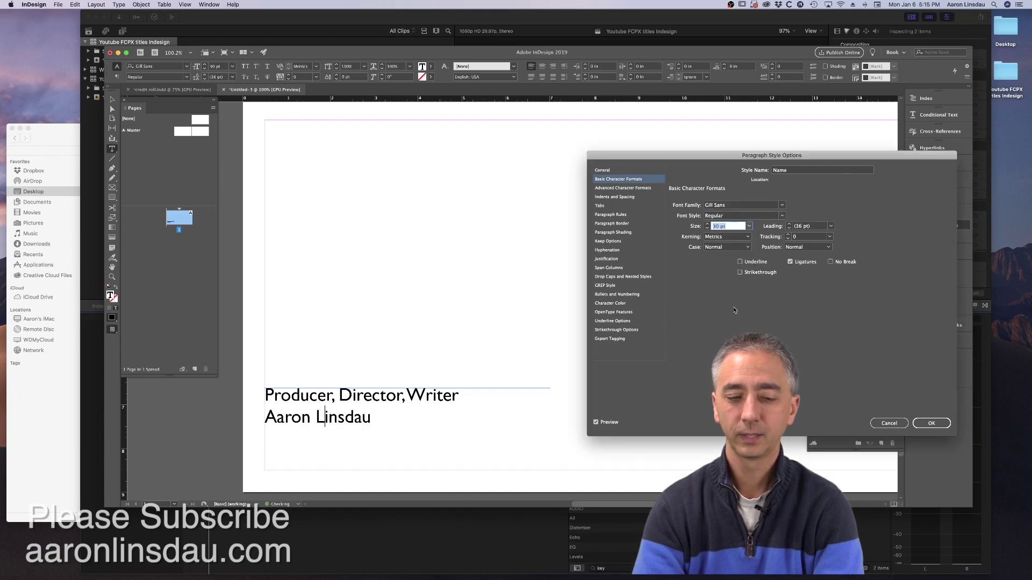
click(749, 226)
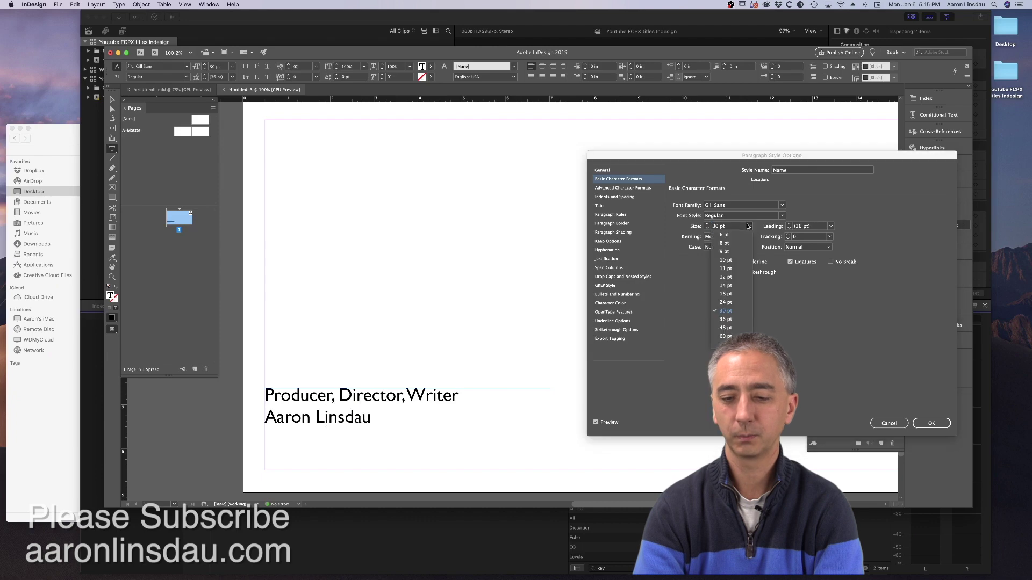
click(727, 338)
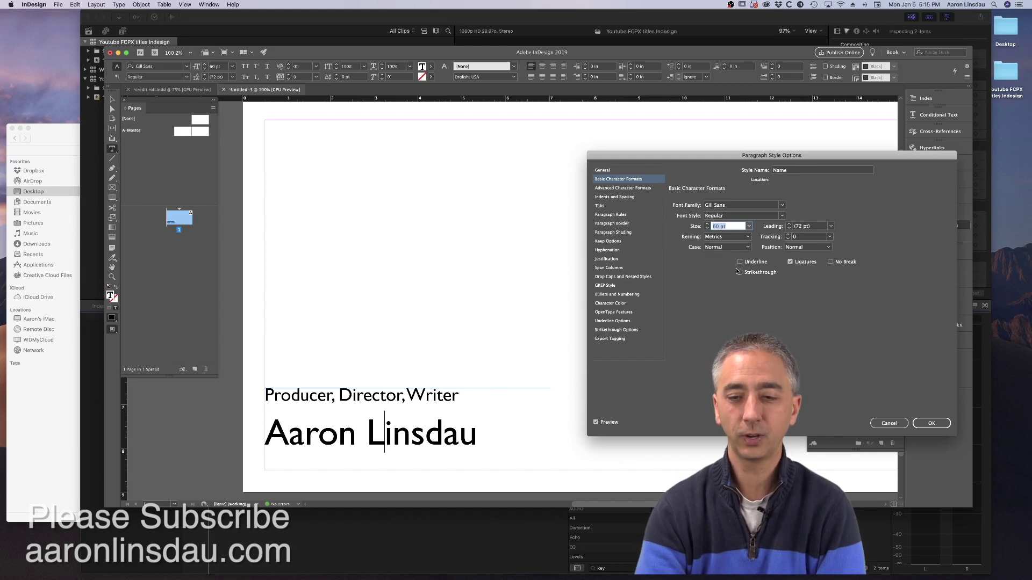
click(761, 218)
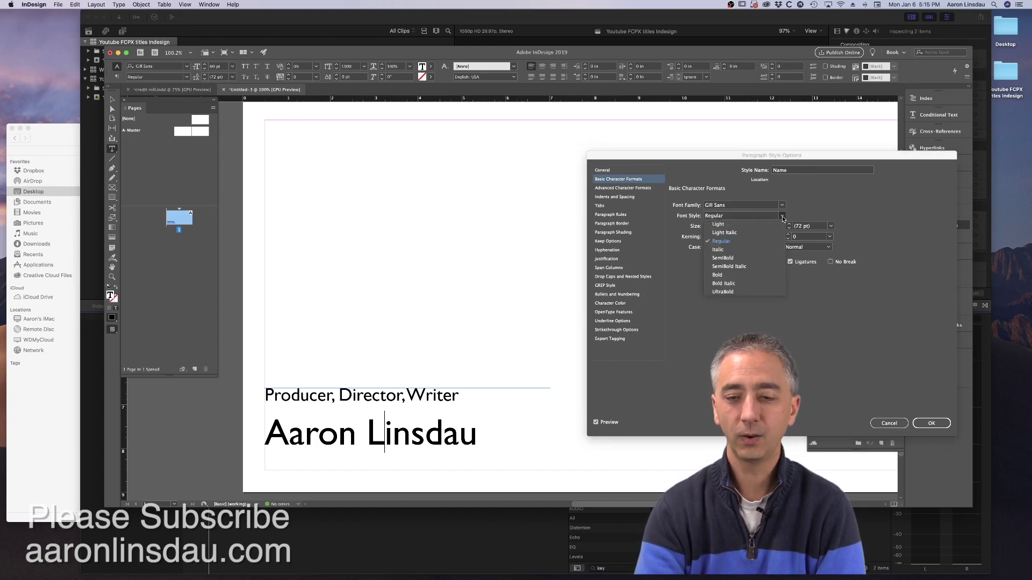
click(758, 227)
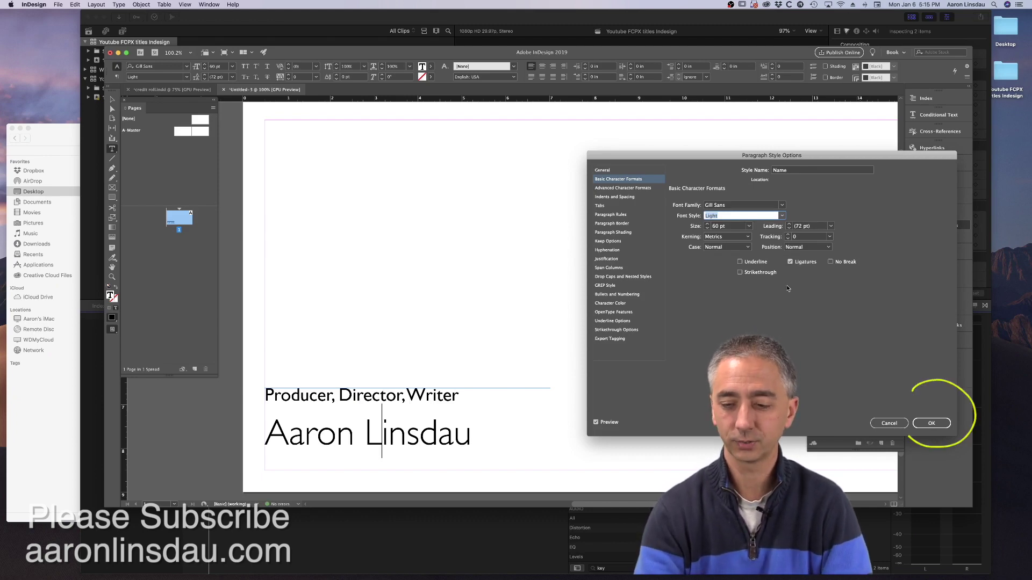
click(940, 424)
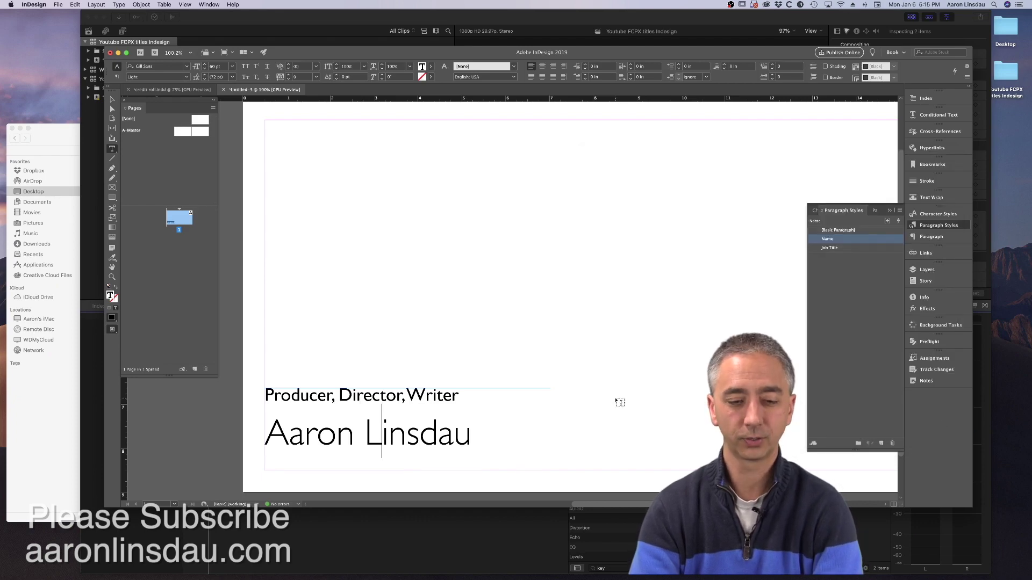
- Add pages in the Pages panel until the document has 20 pages
key(Escape)
key(super+minus)
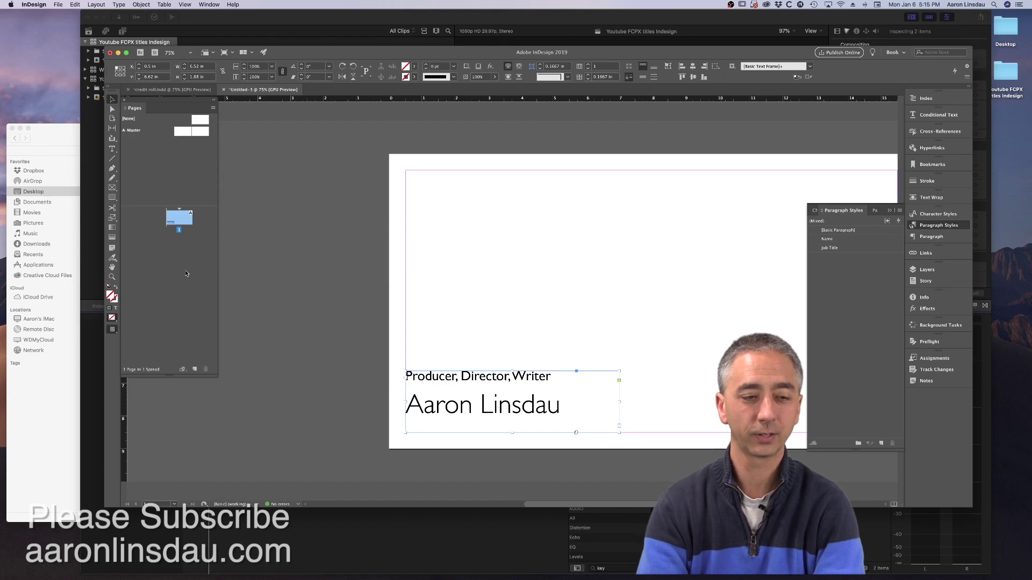
click(183, 242)
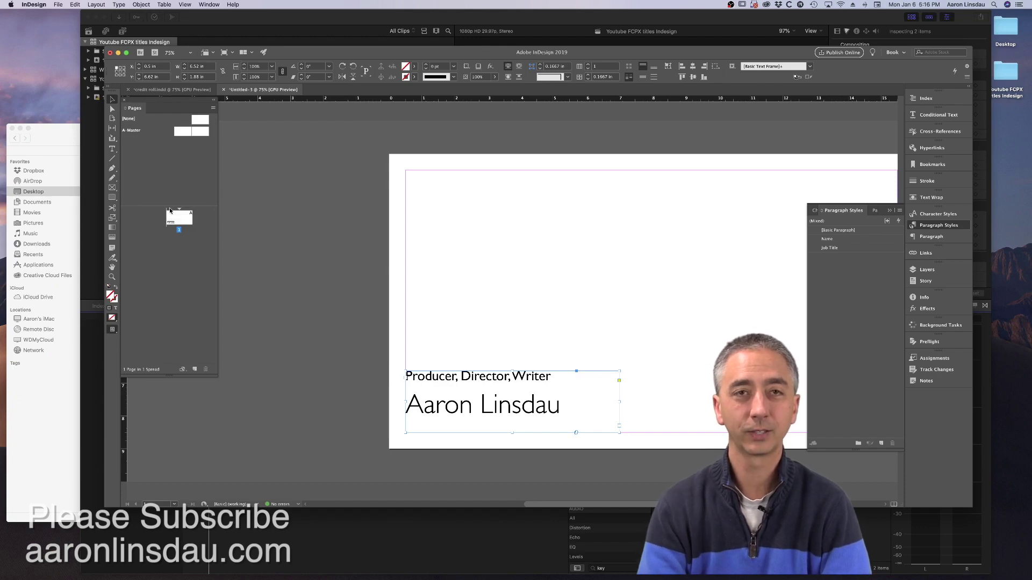
click(194, 369)
click(194, 370)
click(194, 370)
click(194, 370)
click(194, 370)
click(194, 369)
click(194, 370)
click(194, 370)
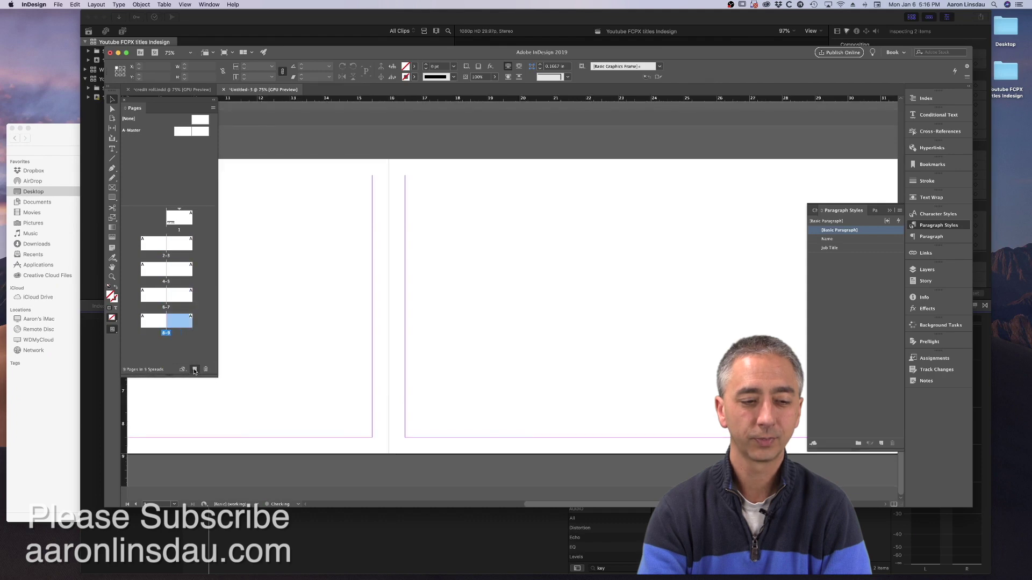
click(194, 370)
click(194, 369)
click(194, 369)
click(194, 370)
click(194, 370)
click(194, 370)
click(194, 369)
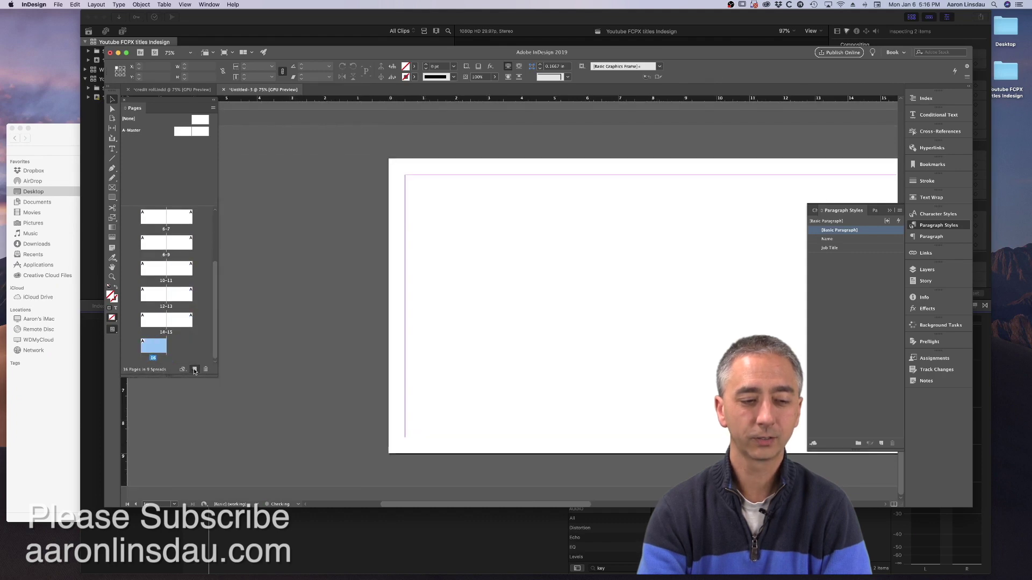
click(194, 369)
click(194, 370)
click(194, 370)
click(194, 369)
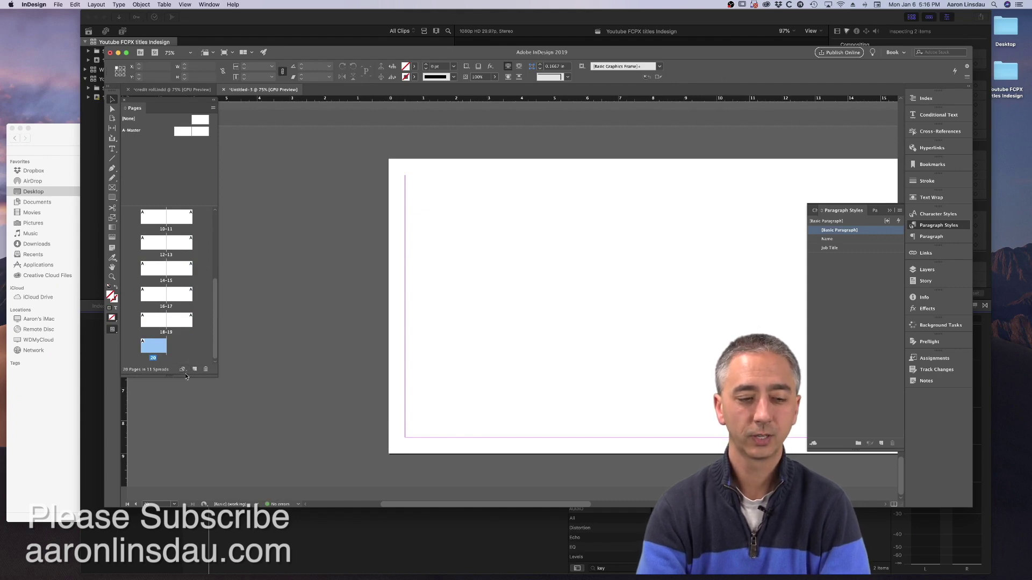
- Go back to page 1 in the Pages panel
drag(171, 376, 172, 438)
scroll(180, 382, up, 5)
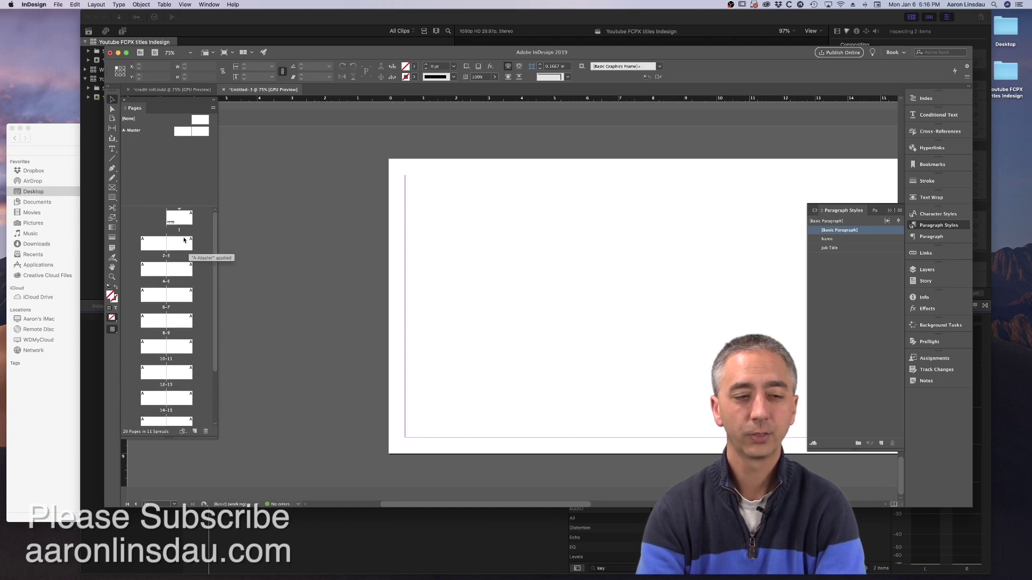
double_click(183, 220)
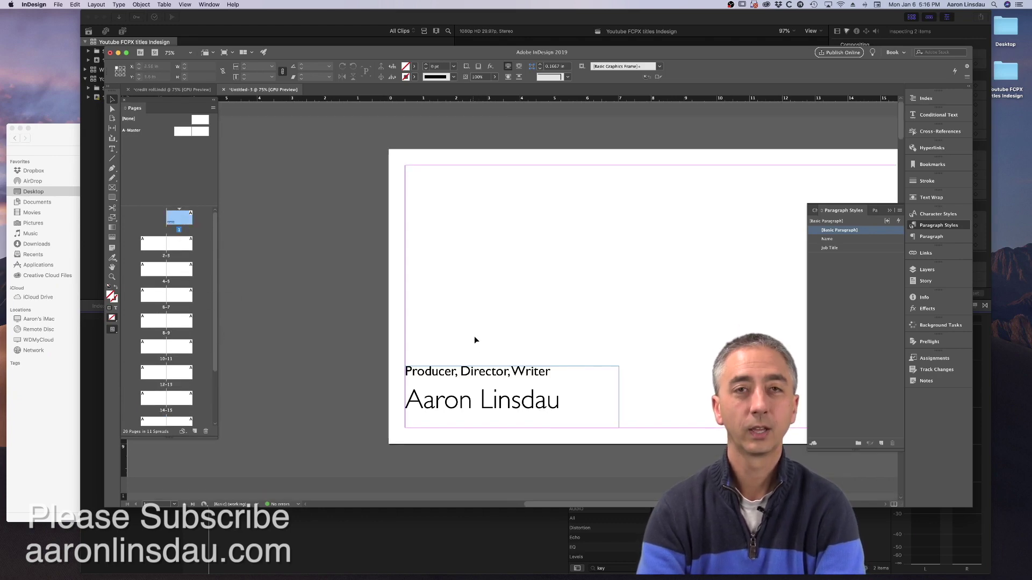
- Option-drag copies of the page 1 credit frame onto pages 2 and 3, then select both
key(super+minus)
key(super+minus)
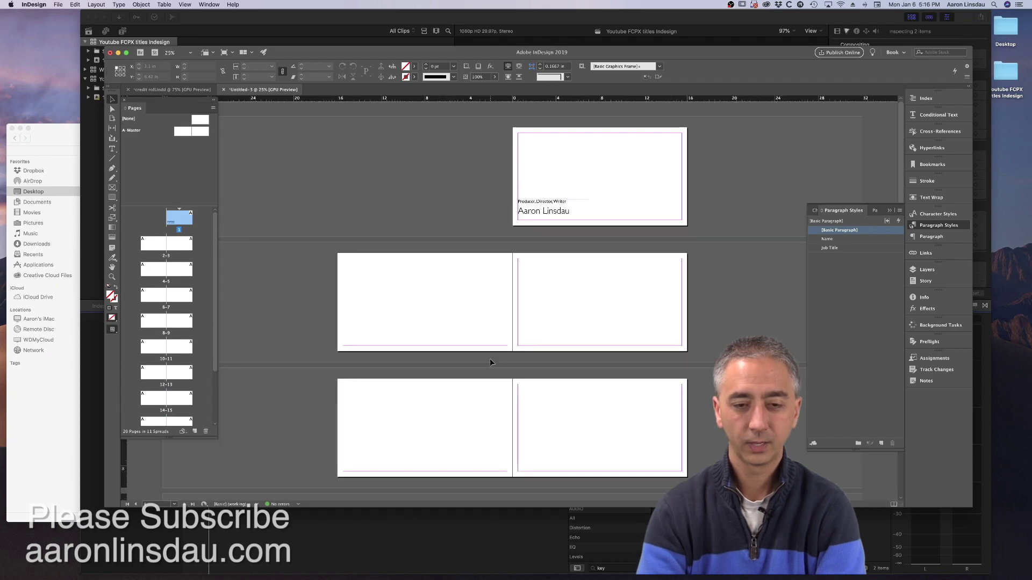
click(547, 207)
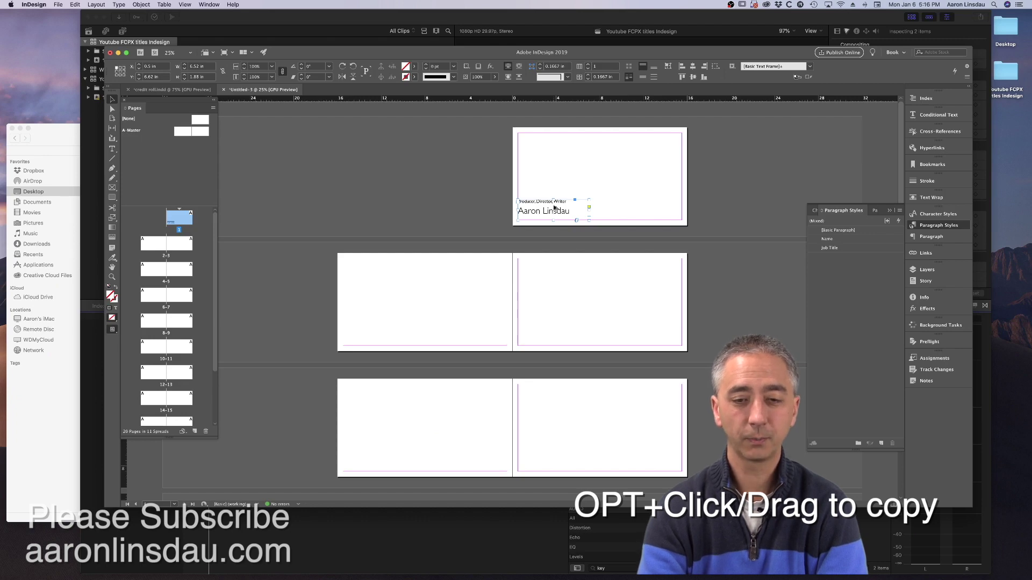
drag(556, 210, 380, 337)
scroll(381, 329, down, 1)
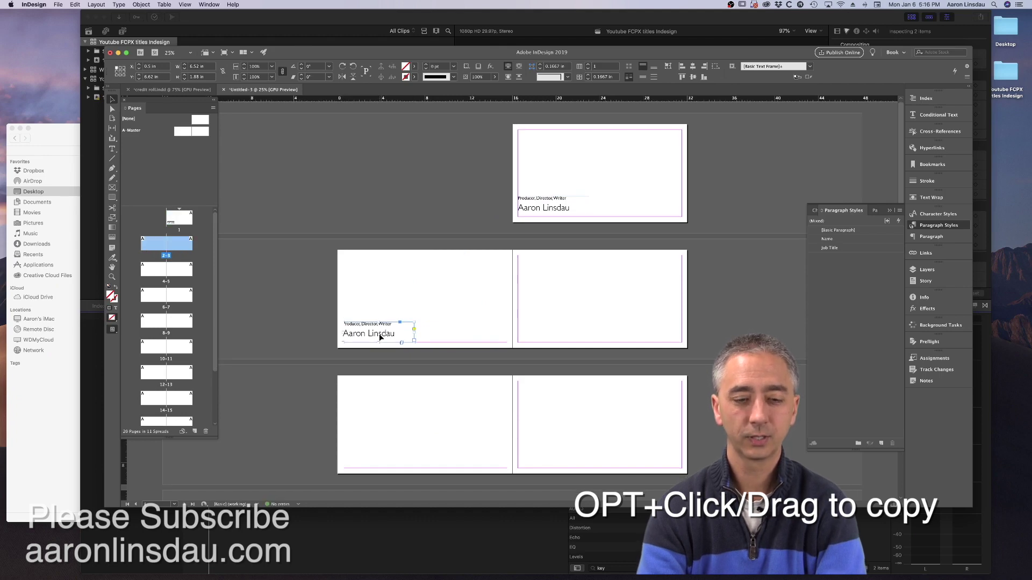
scroll(381, 329, down, 1)
drag(385, 317, 559, 317)
scroll(547, 325, down, 3)
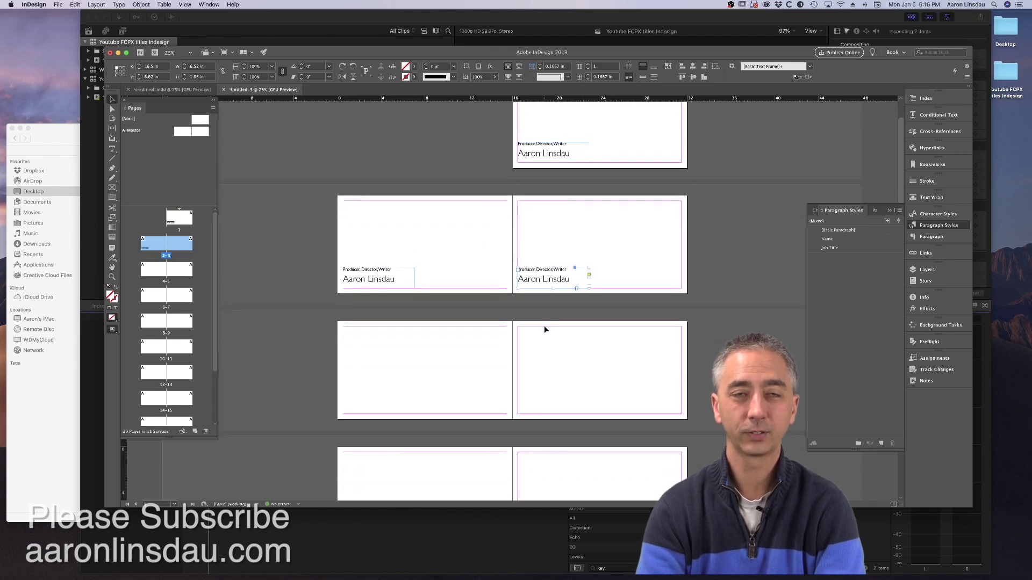
scroll(544, 329, down, 1)
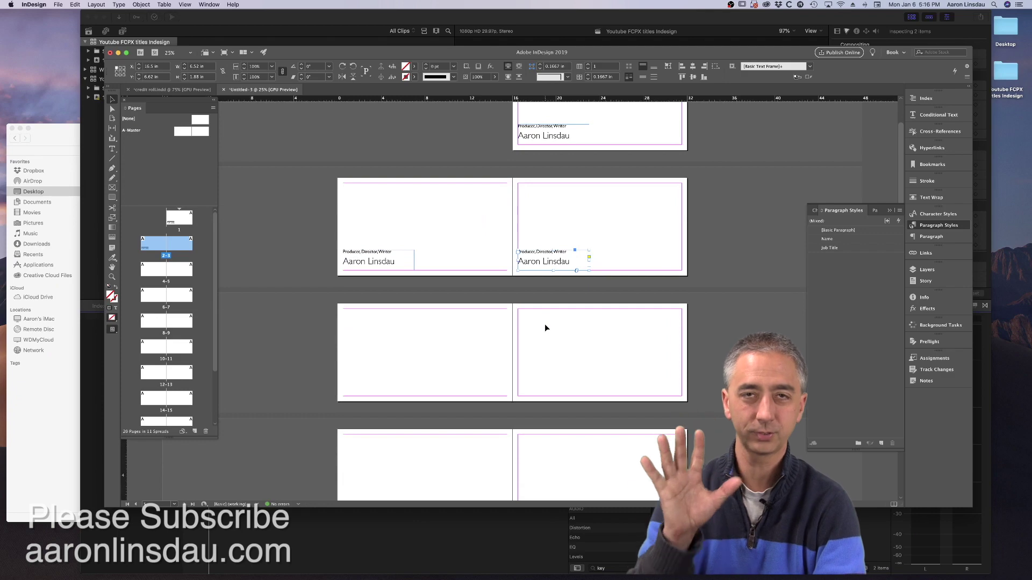
shift+click(393, 261)
- Copy the selected credit frames down onto the following spreads through spread 8-9
scroll(392, 258, down, 3)
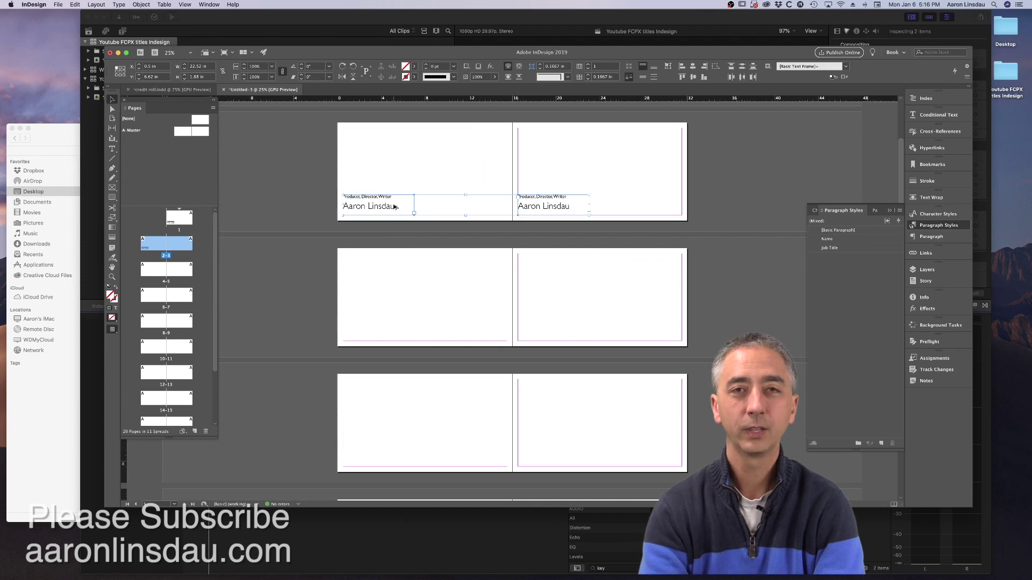
drag(395, 205, 397, 330)
key(cmd+z)
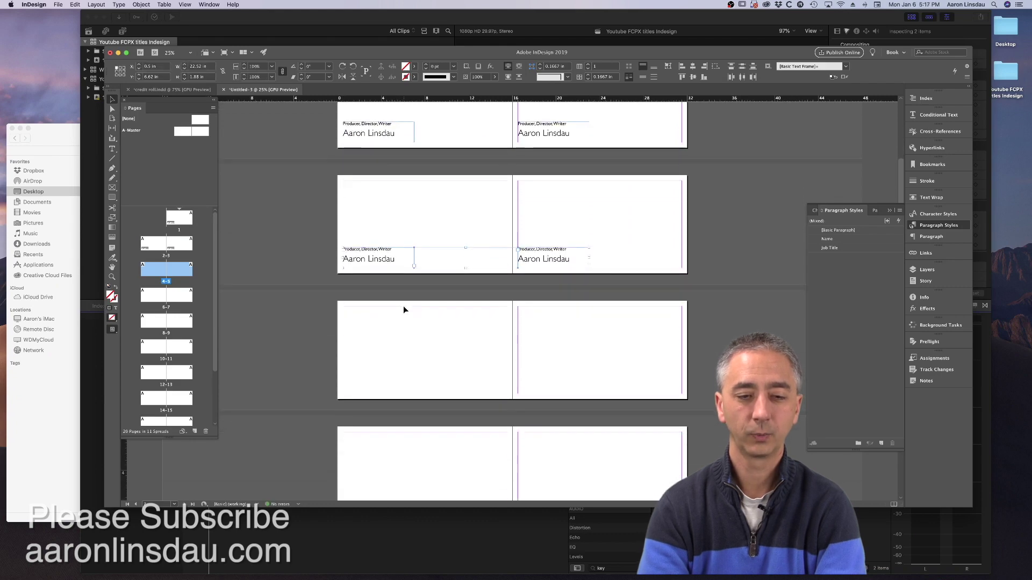
drag(392, 201, 396, 324)
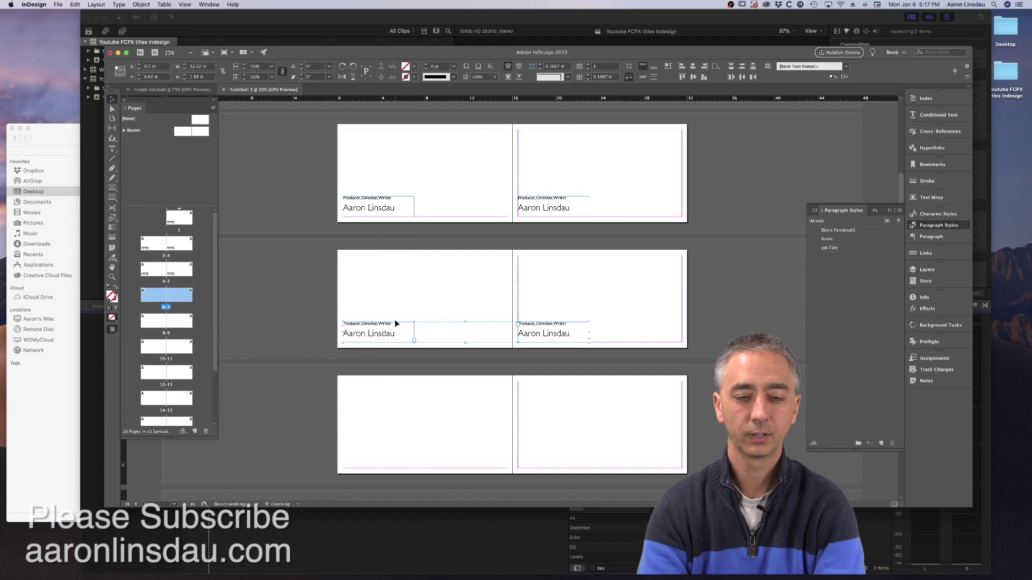
scroll(396, 325, down, 3)
drag(387, 236, 390, 325)
scroll(389, 324, down, 2)
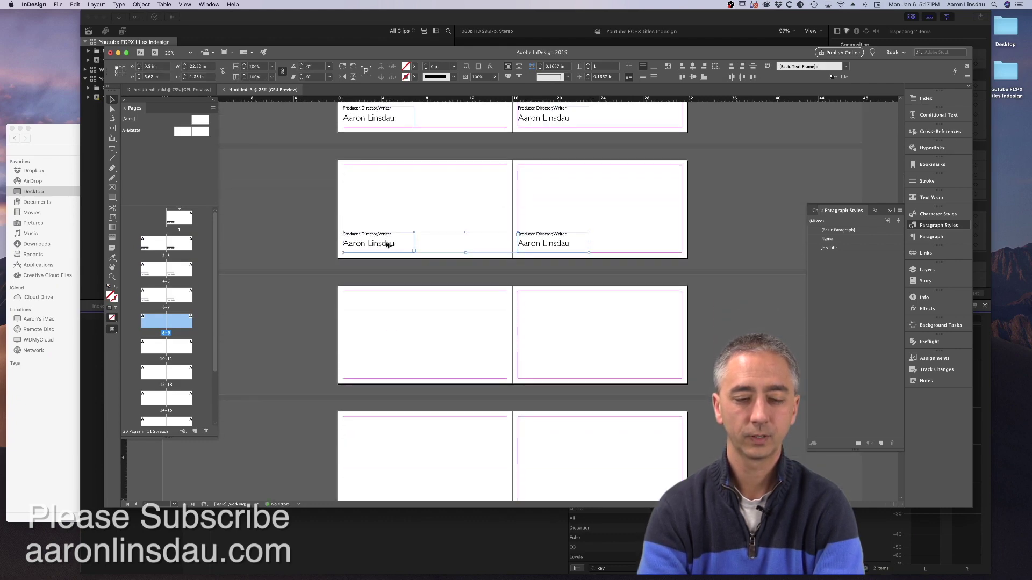
drag(387, 237, 392, 348)
- Keep copying the credit frames onto each remaining spread through page 20
scroll(398, 330, down, 2)
scroll(399, 330, down, 2)
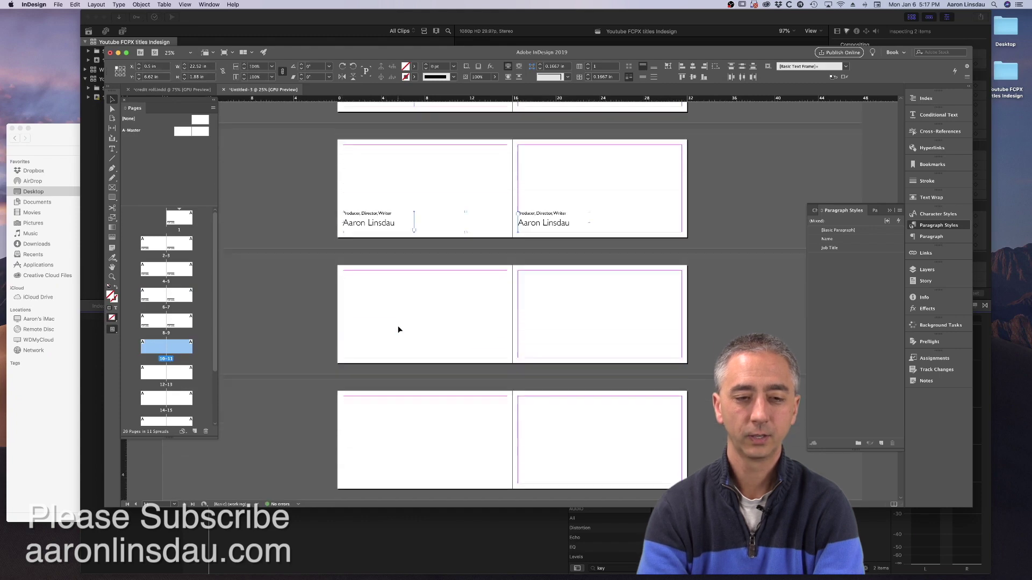
drag(397, 188, 399, 312)
scroll(398, 316, down, 1)
scroll(396, 301, down, 1)
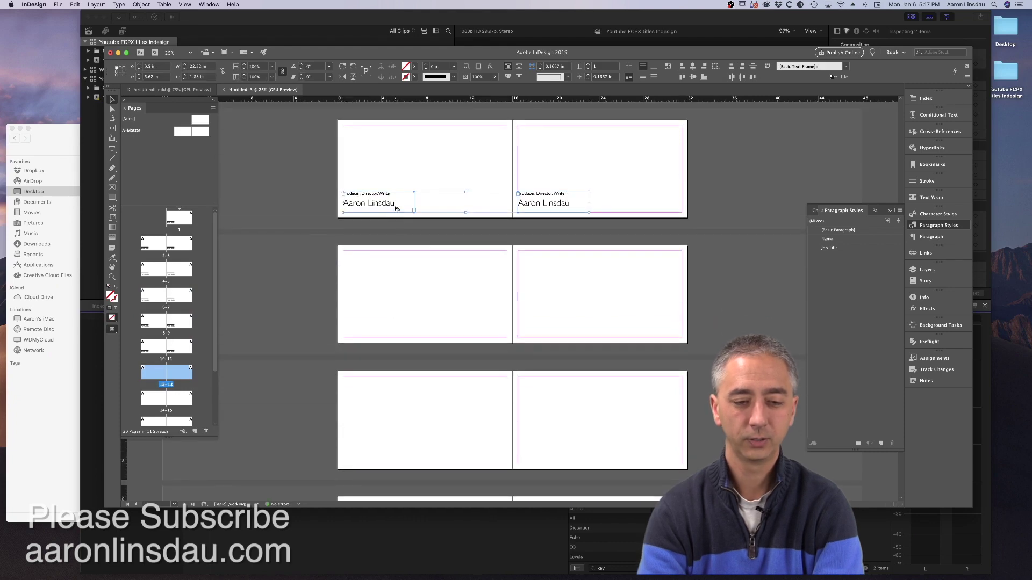
drag(395, 209, 396, 334)
scroll(395, 330, down, 1)
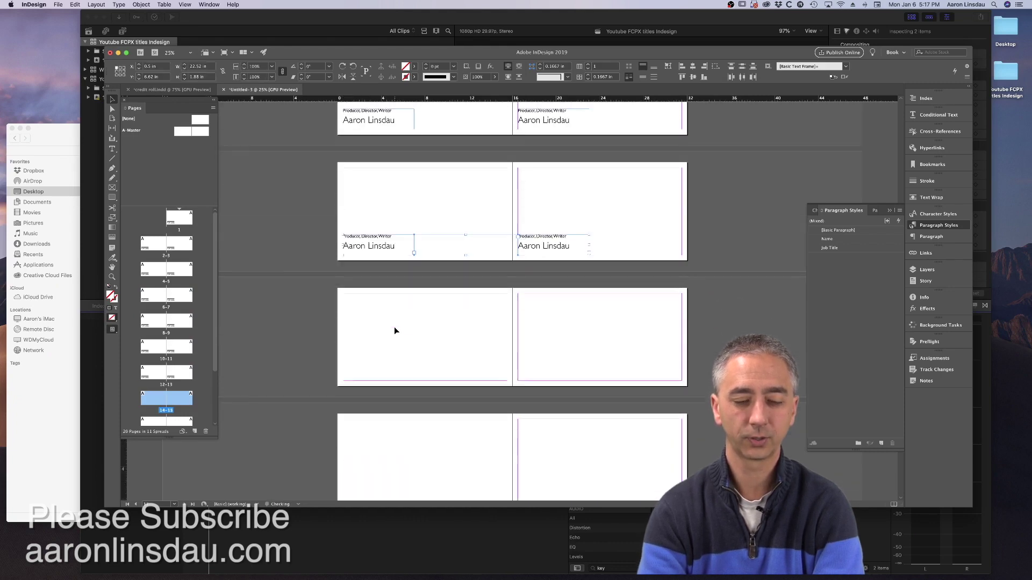
drag(402, 234, 403, 359)
scroll(403, 323, down, 1)
drag(402, 226, 404, 388)
scroll(403, 323, down, 1)
drag(402, 333, 400, 452)
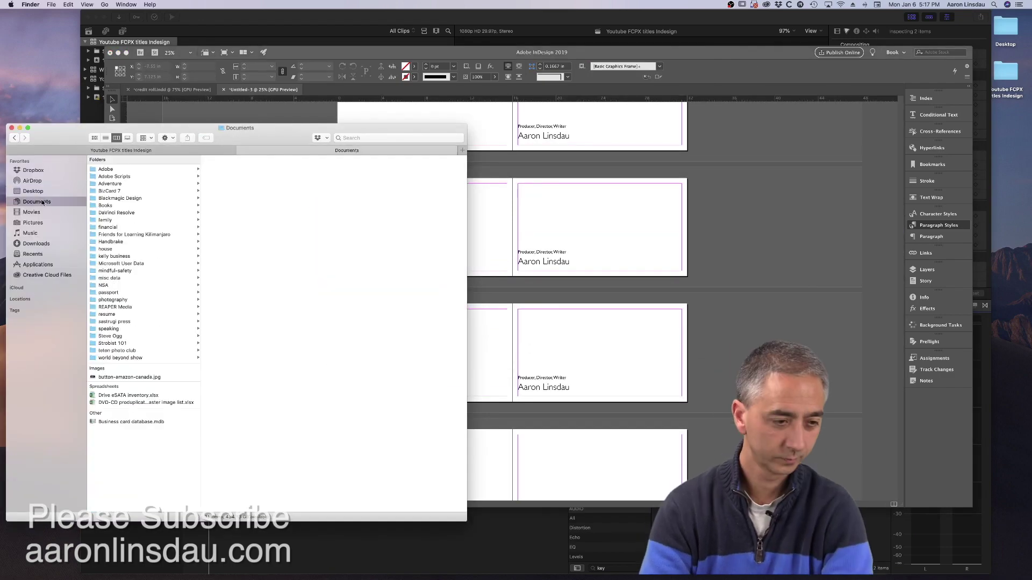
click(31, 212)
- In TextEdit, open 'total credits.rtf' from recent files and enlarge its window
click(57, 4)
mouse_move(71, 29)
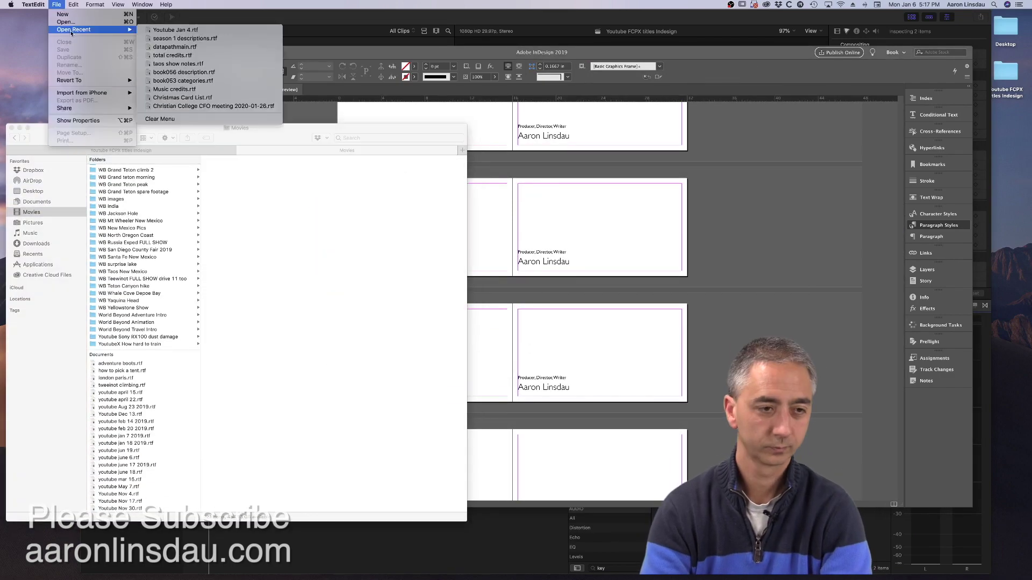
click(172, 55)
scroll(179, 144, down, 10)
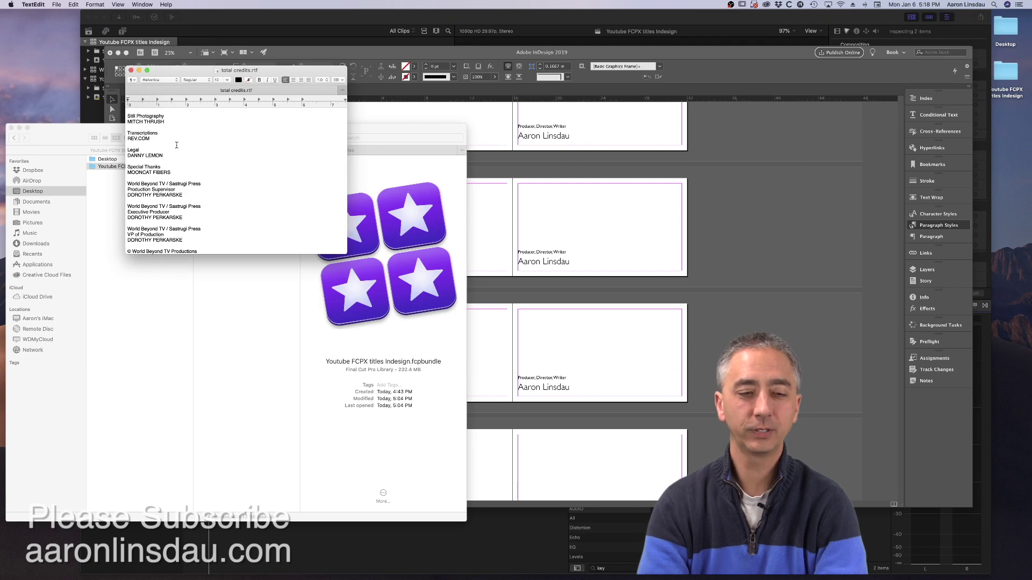
drag(216, 254, 215, 334)
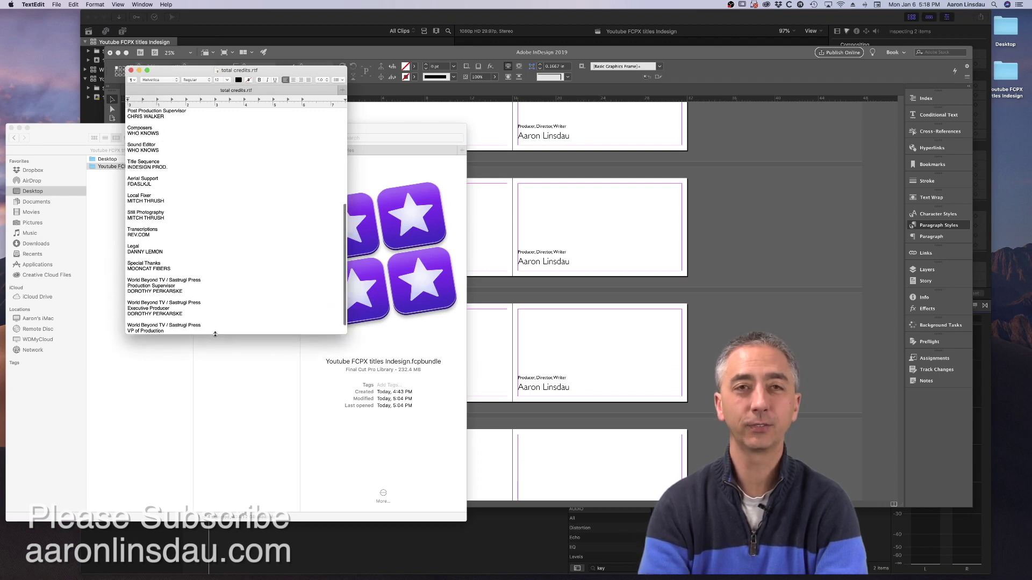
scroll(213, 295, up, 10)
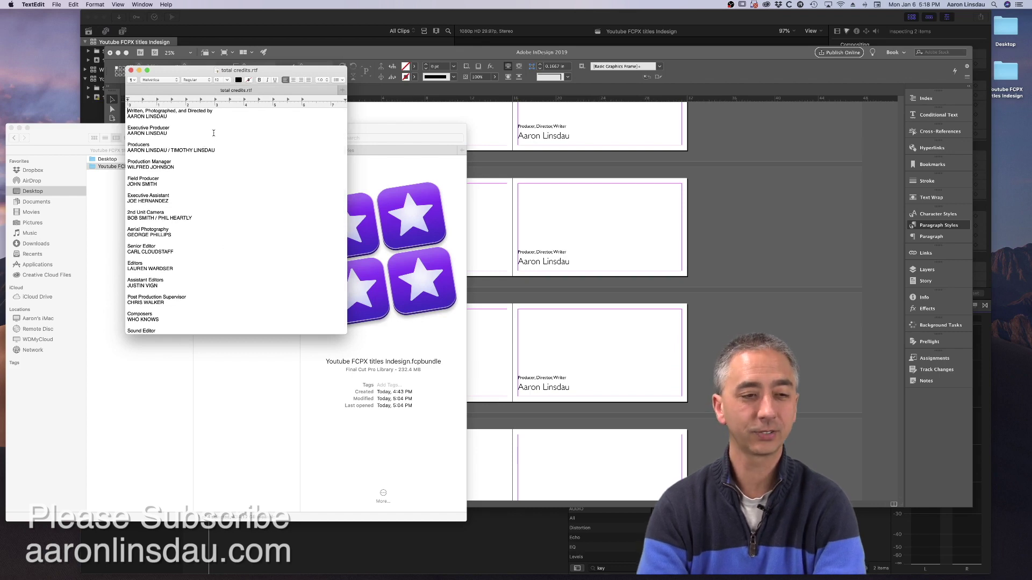
scroll(202, 129, down, 2)
scroll(199, 127, up, 2)
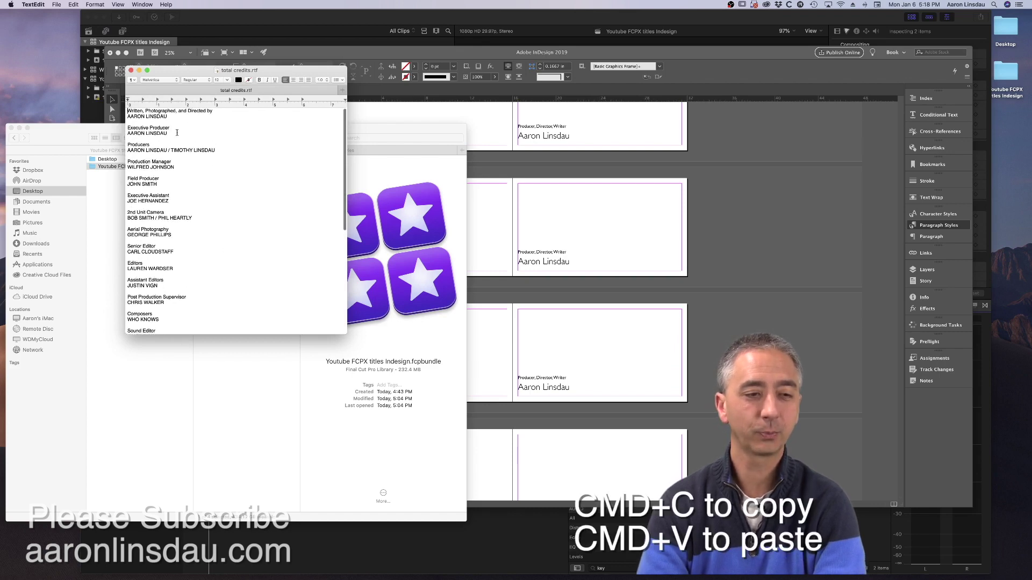
- Copy the Executive Producer credit lines and return to the InDesign layout
drag(168, 132, 128, 127)
key(super+c)
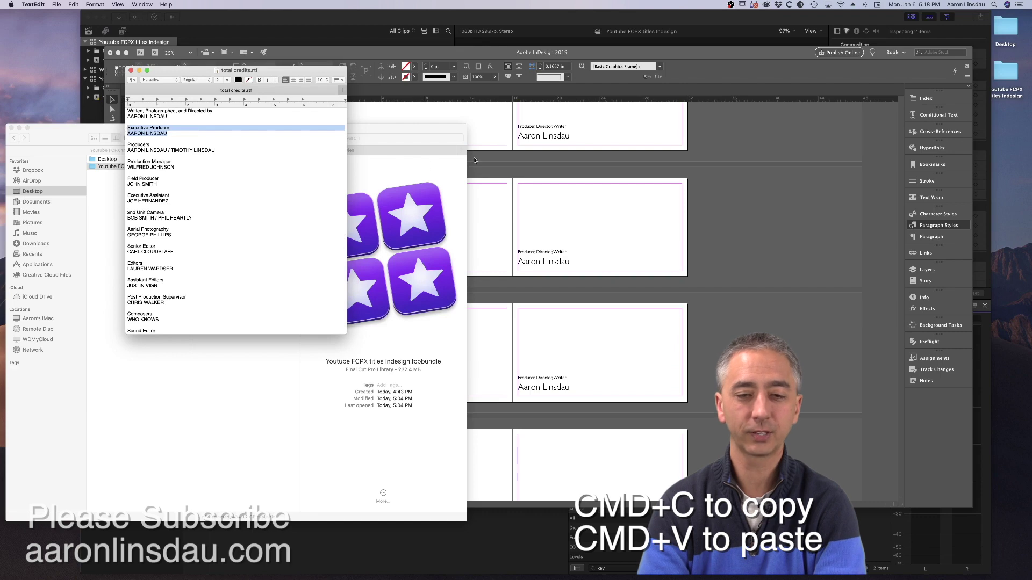
click(473, 156)
scroll(495, 157, up, 4)
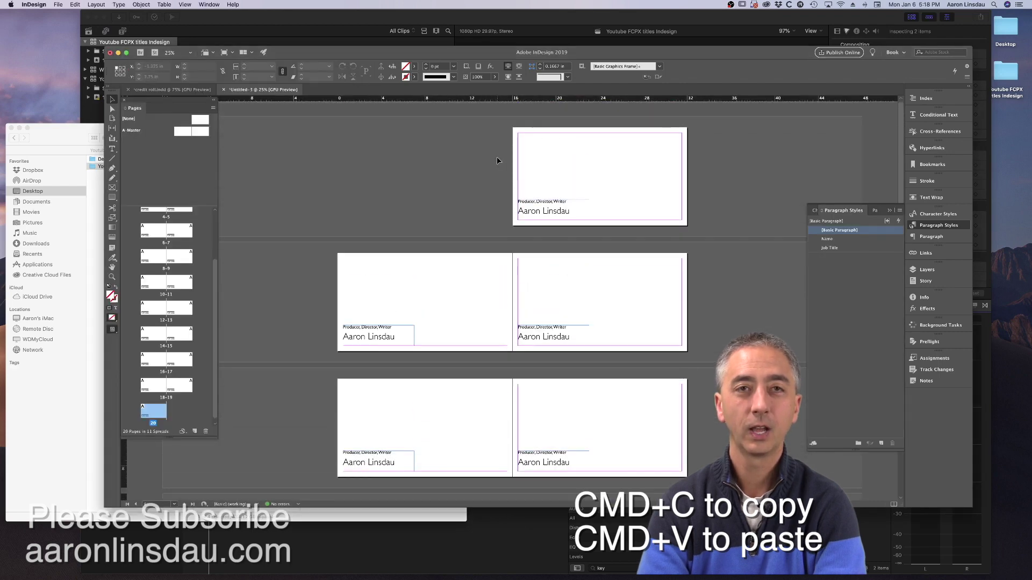
- Replace the lower-left credit frame's text with the pasted Executive Producer credit
scroll(485, 161, down, 1)
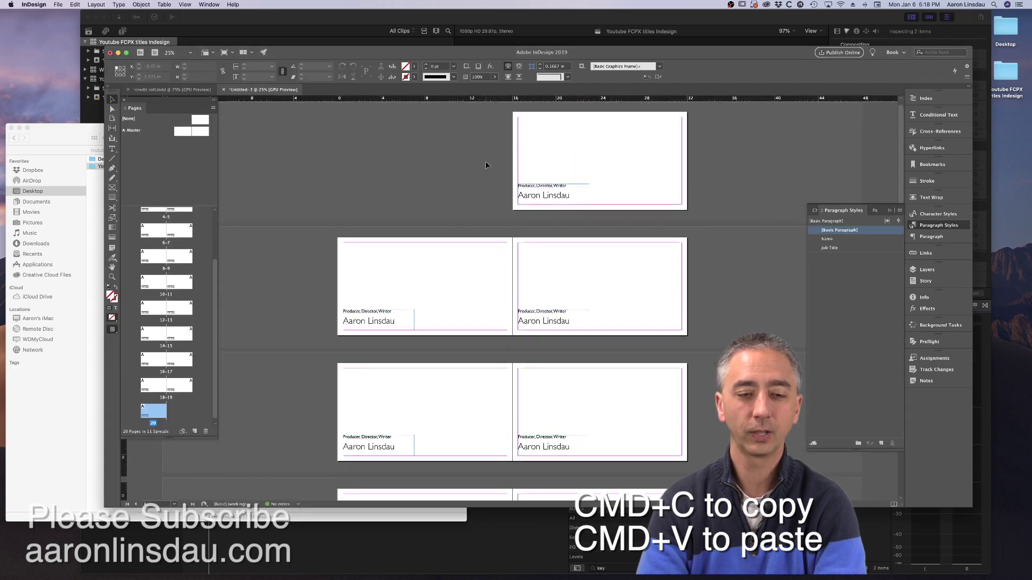
double_click(365, 320)
key(super+a)
key(super+v)
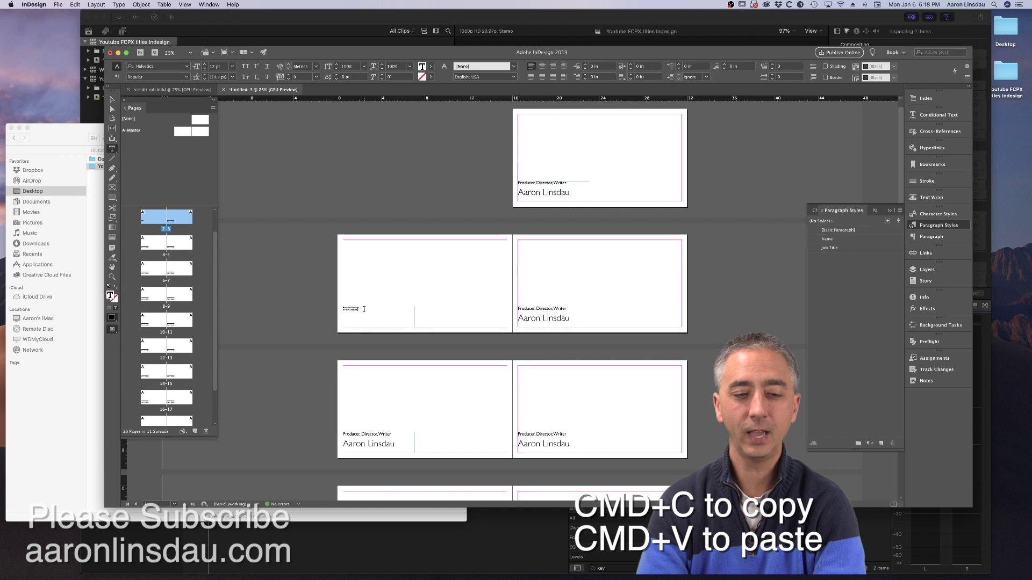
key(super+equal)
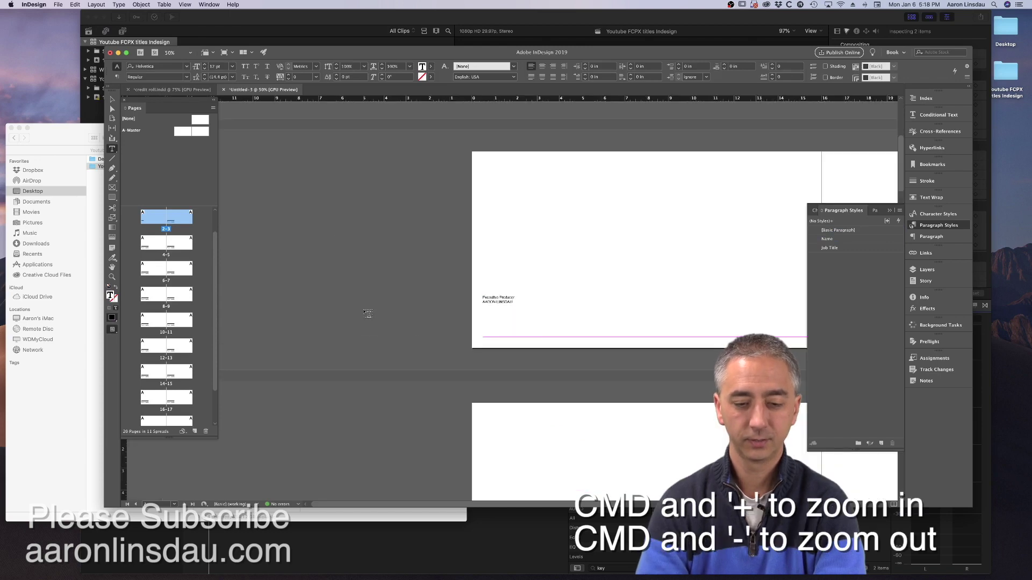
key(super+equal)
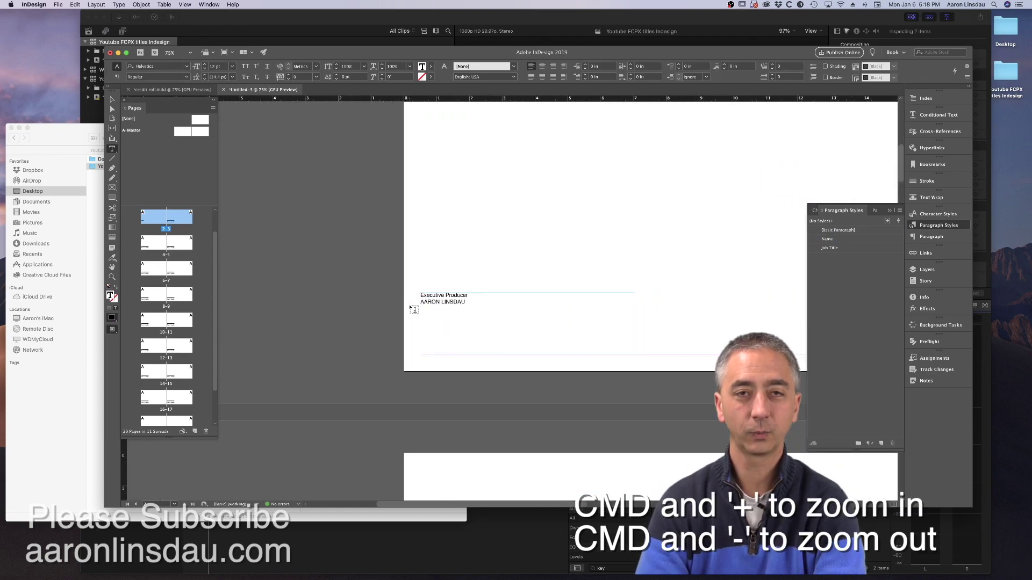
- Style the name with Name, widen the frame, and style Executive Producer with Job Title
scroll(415, 310, right, 3)
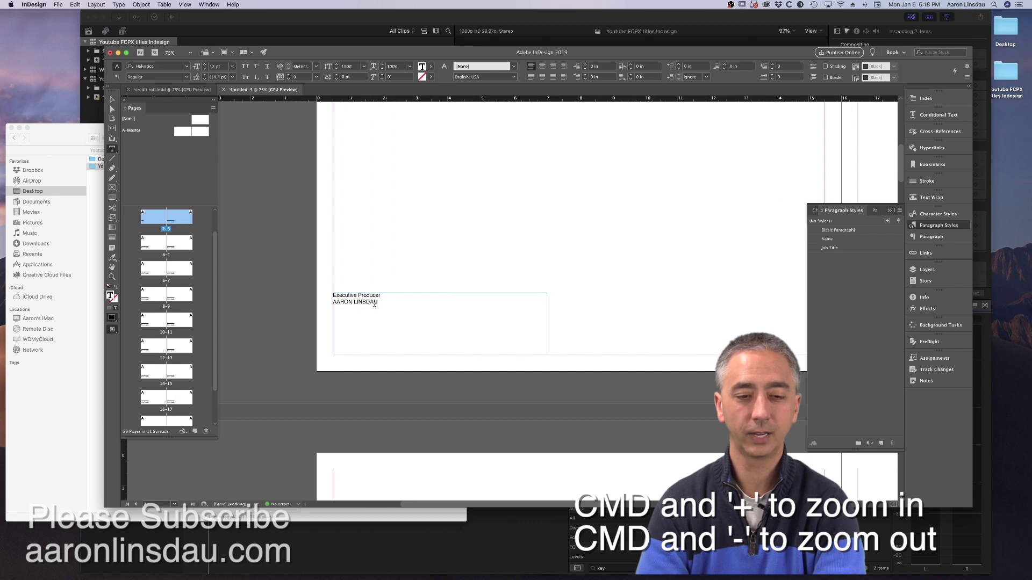
click(828, 239)
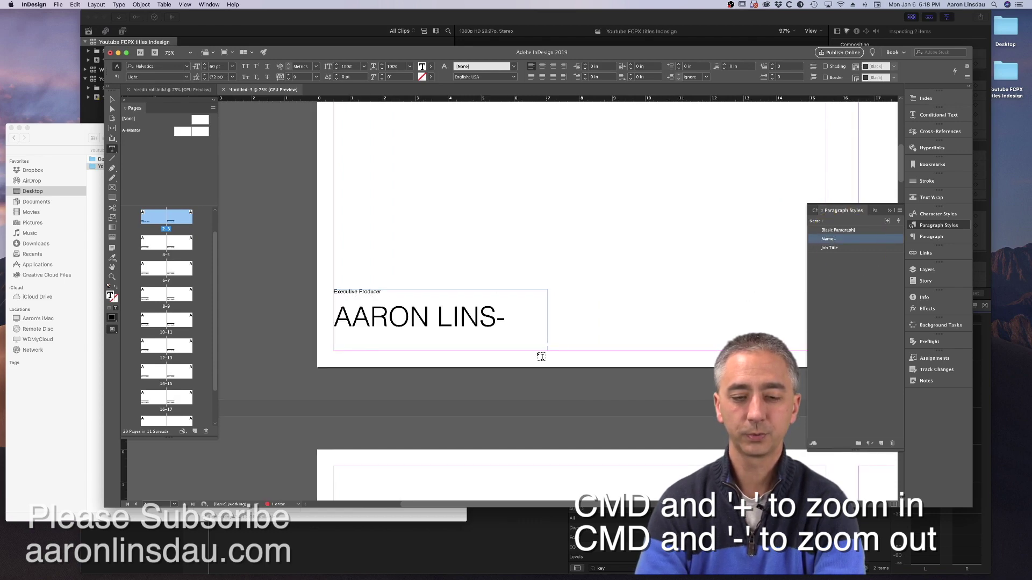
key(Escape)
drag(546, 352, 647, 352)
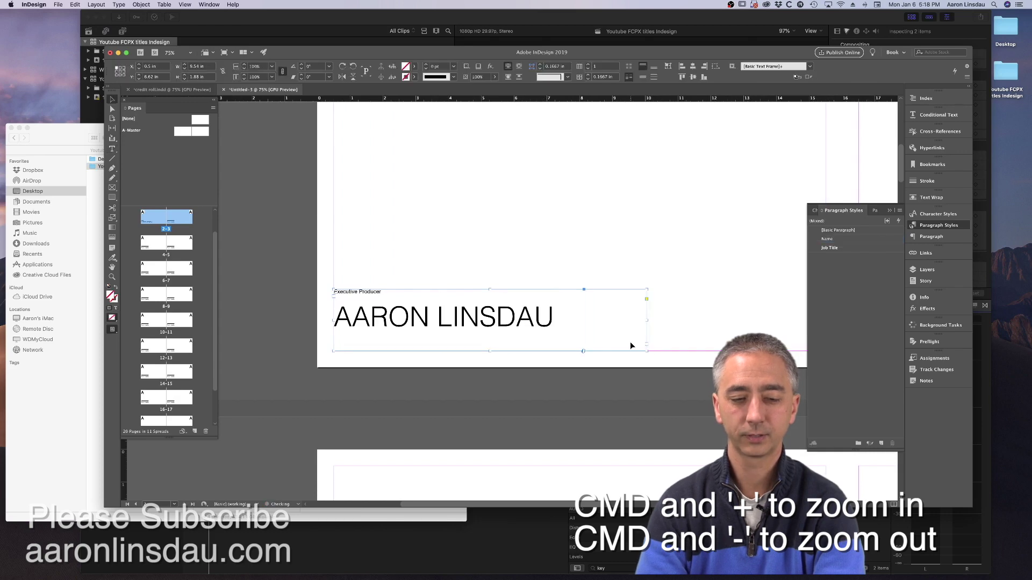
double_click(420, 294)
key(super+shift+a)
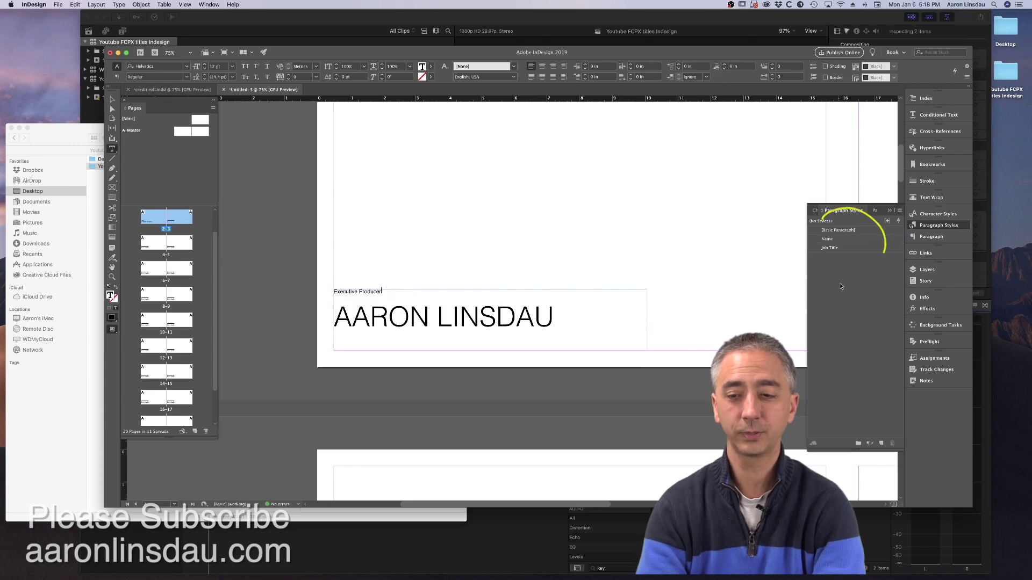
click(841, 249)
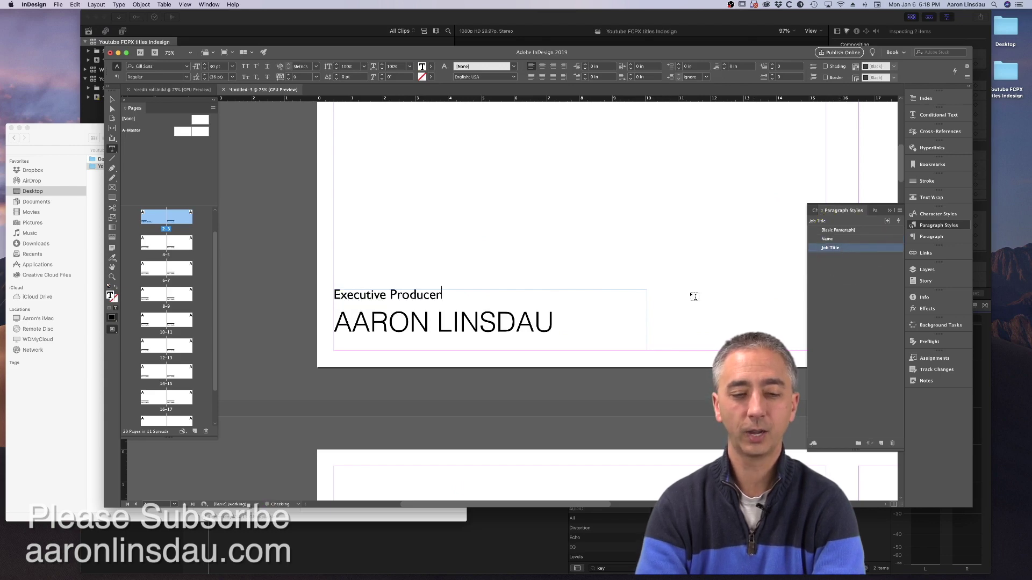
scroll(656, 297, right, 10)
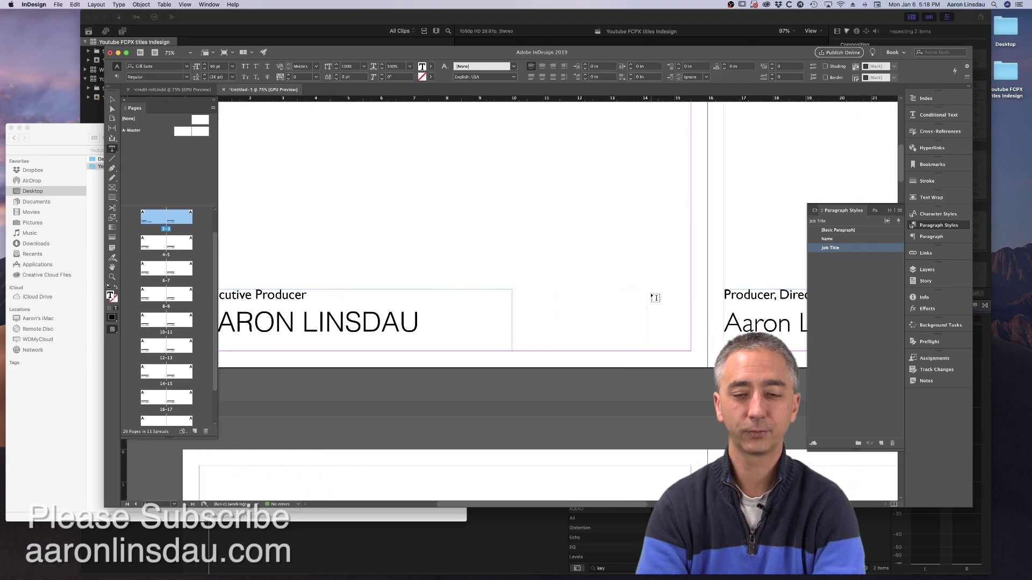
- Paste the Producers credit from TextEdit into the next credit frame
key(super+Tab)
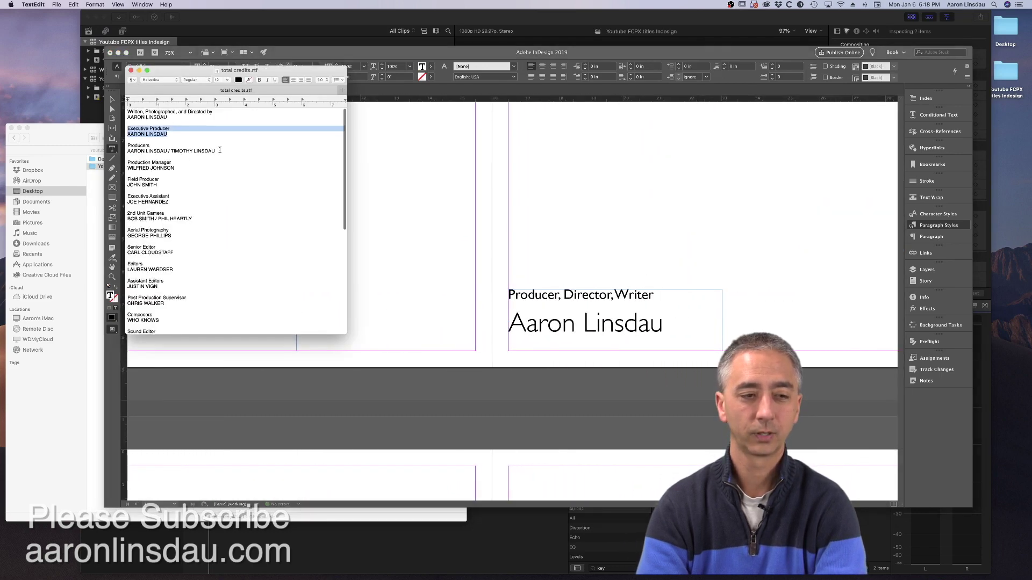
drag(215, 151, 123, 148)
key(super+c)
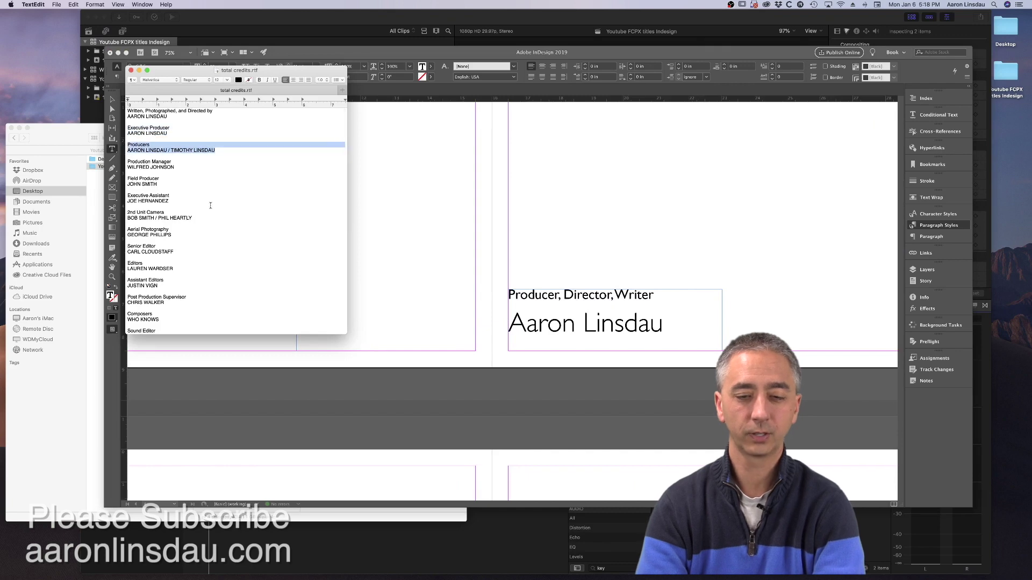
key(super+Tab)
click(556, 306)
key(super+a)
key(super+v)
scroll(573, 308, right, 3)
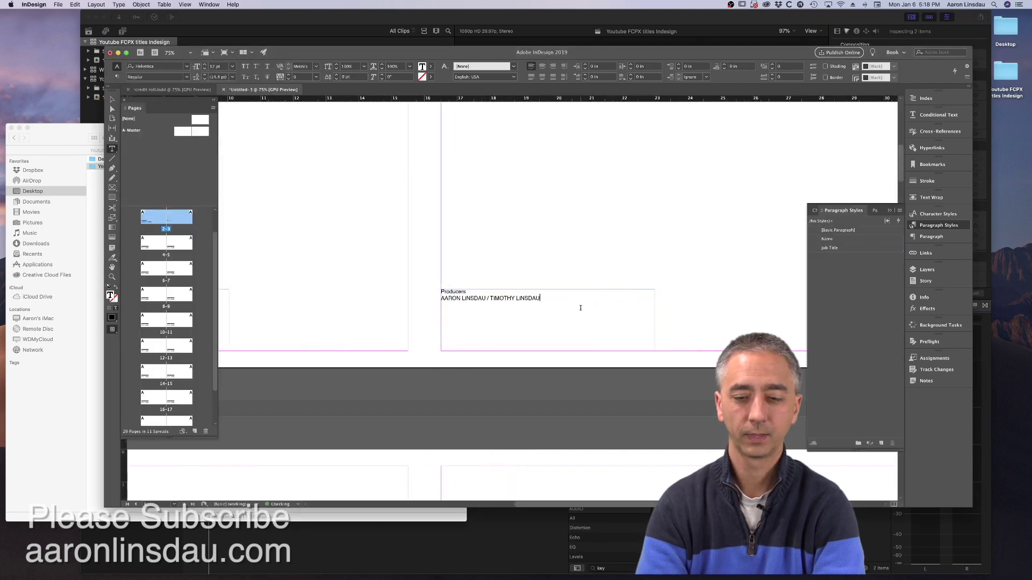
scroll(652, 347, right, 1)
key(Escape)
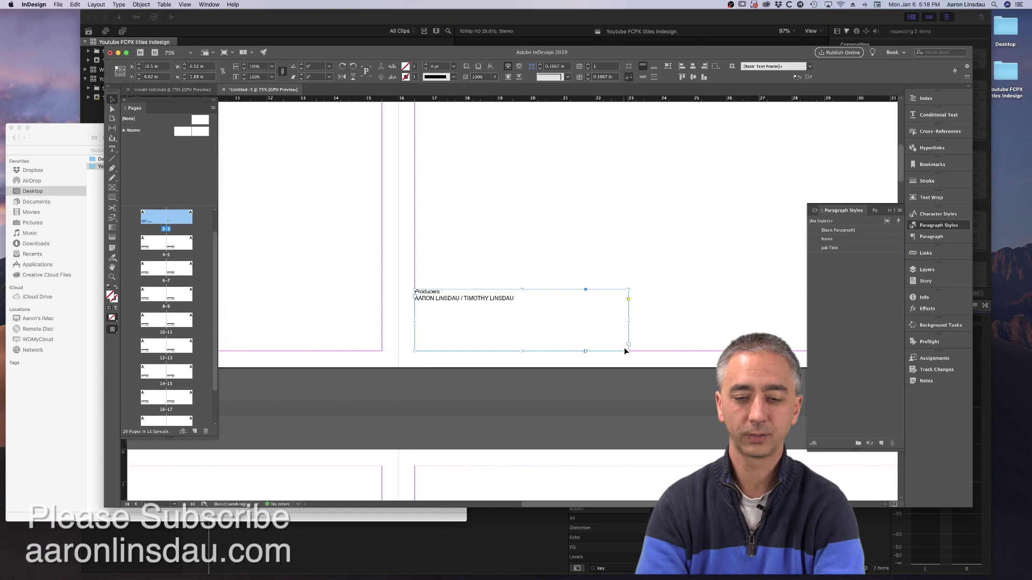
drag(628, 349, 776, 351)
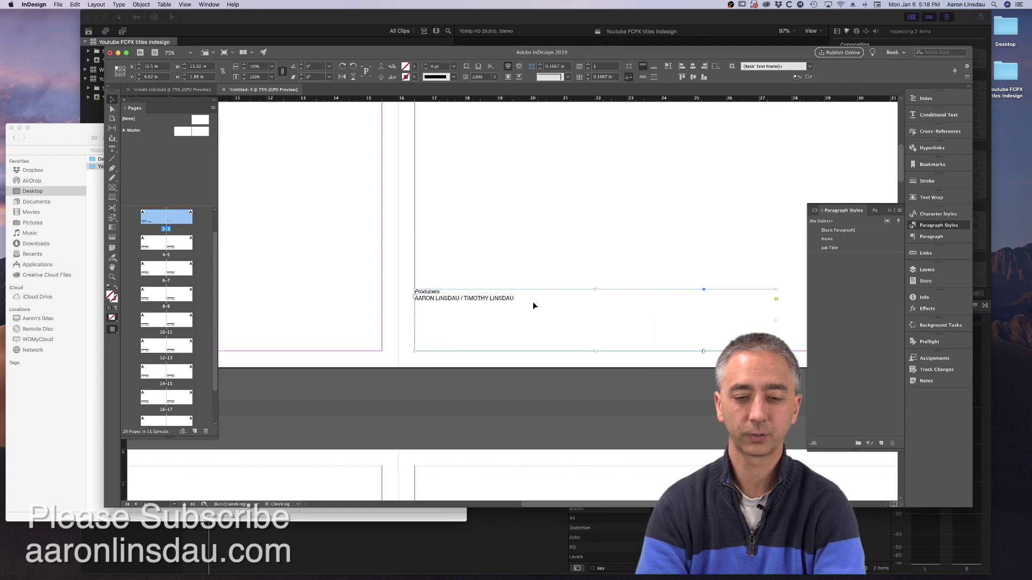
- Apply Job Title to 'Producers' and the Name style to the names line beneath it
double_click(447, 295)
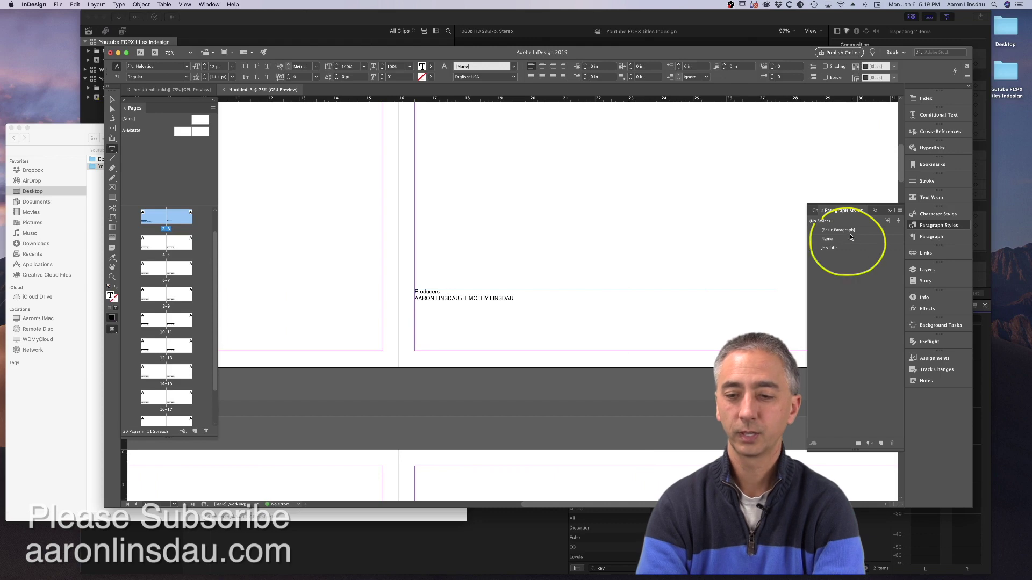
click(830, 248)
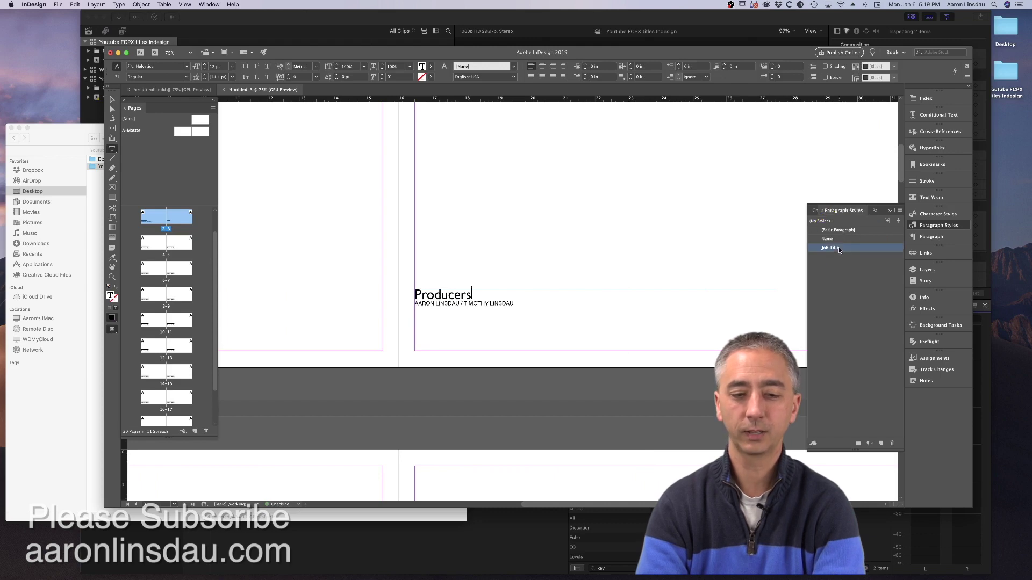
click(522, 303)
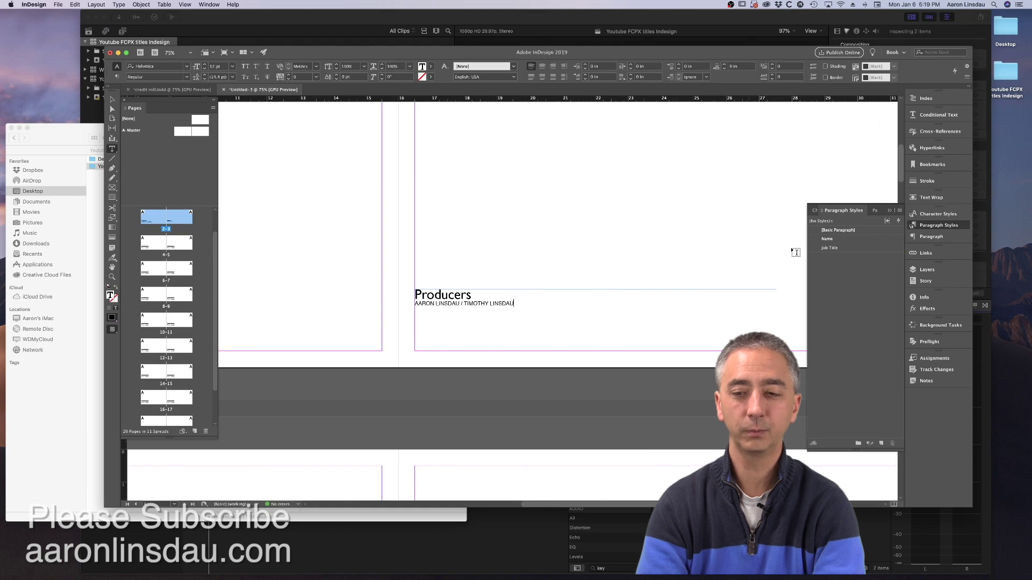
click(830, 239)
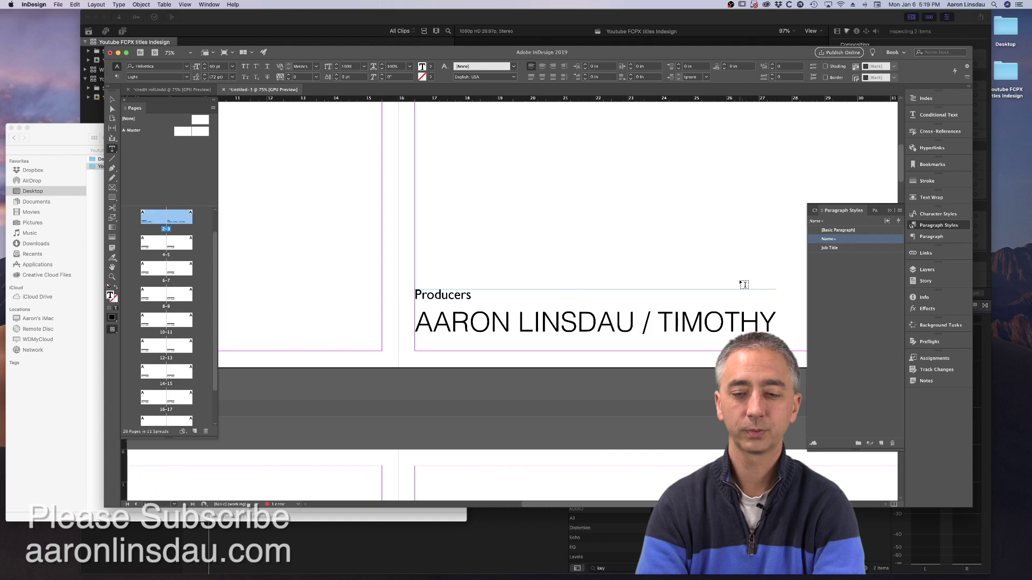
scroll(744, 284, right, 10)
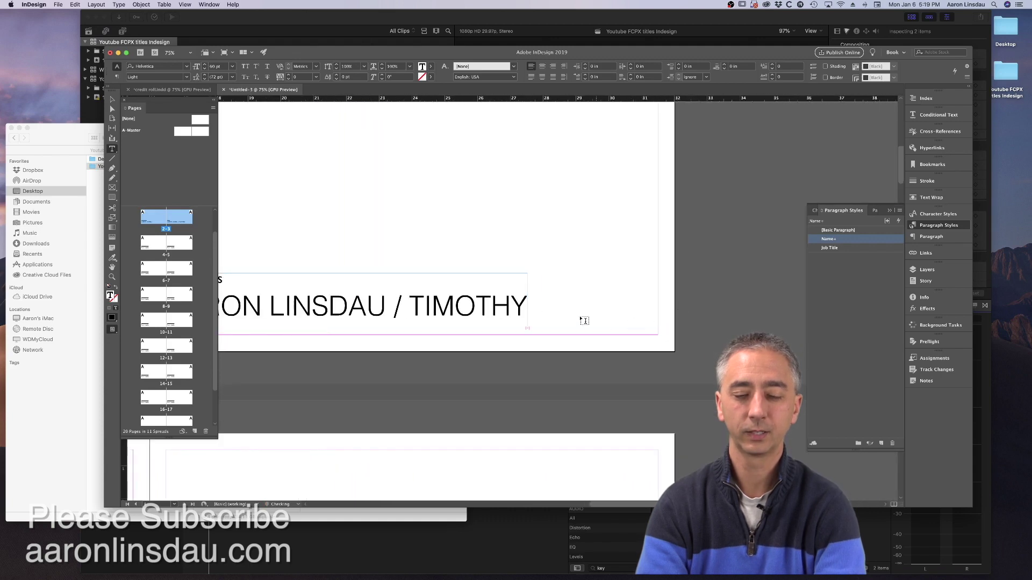
scroll(584, 321, left, 5)
click(522, 309)
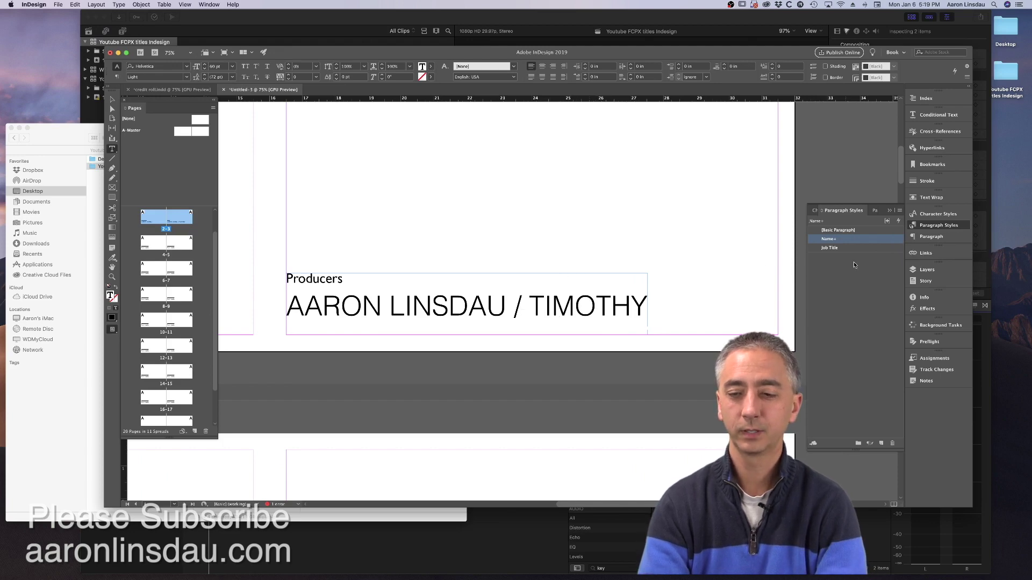
- Lower the Name paragraph style's font size to 34 pt in Basic Character Formats
double_click(866, 242)
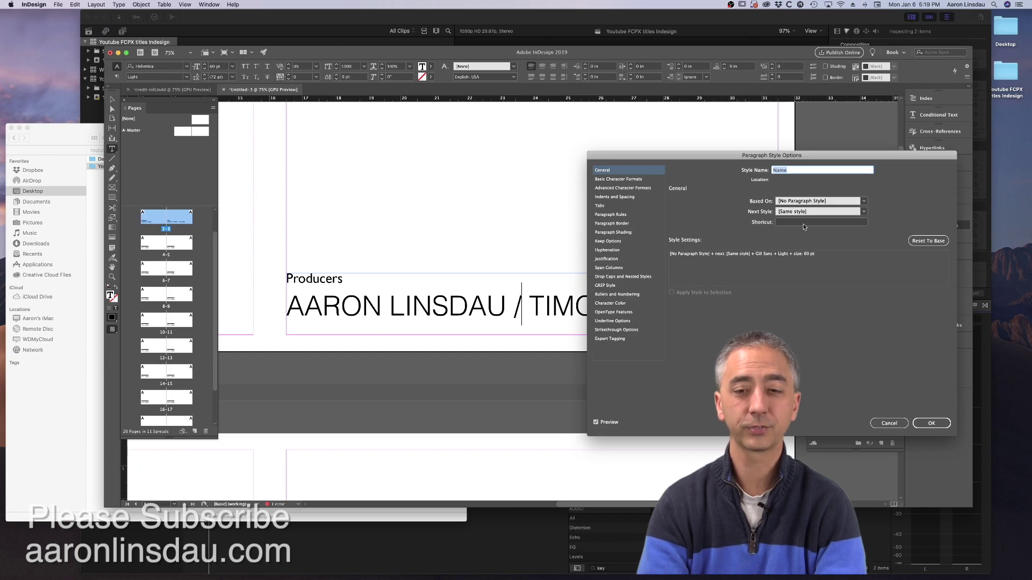
click(633, 181)
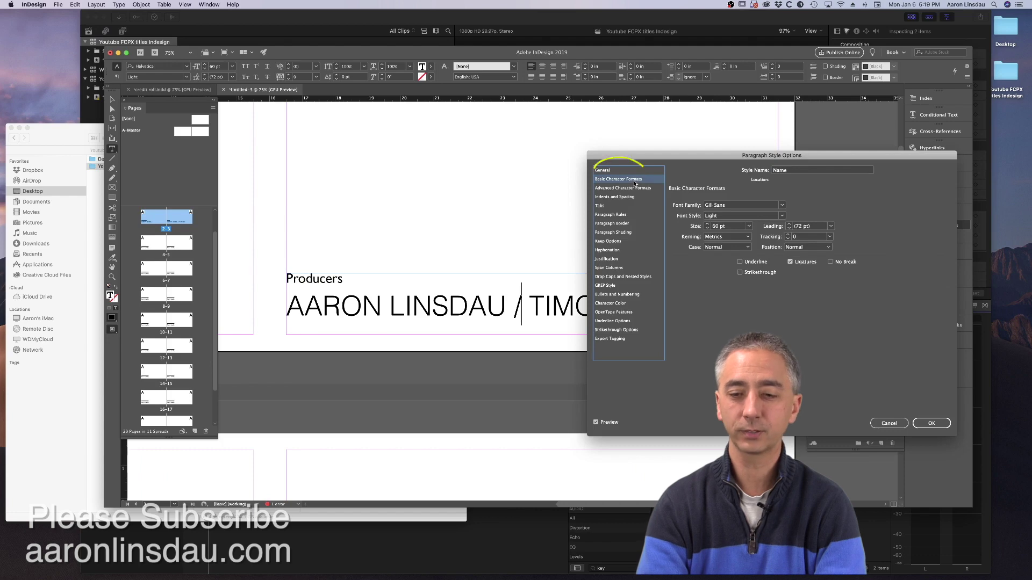
click(707, 228)
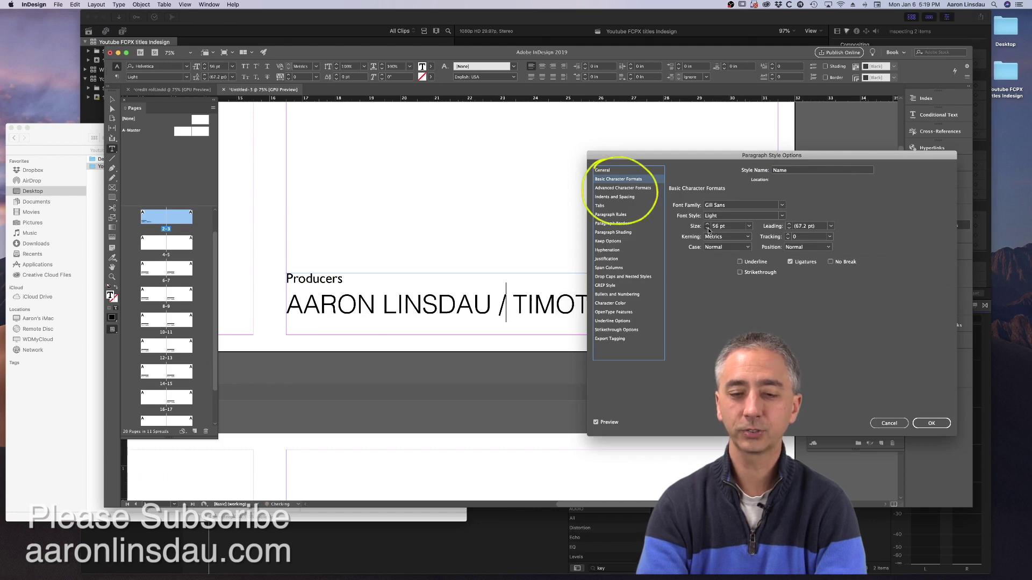
click(707, 228)
click(707, 228)
click(707, 227)
click(707, 228)
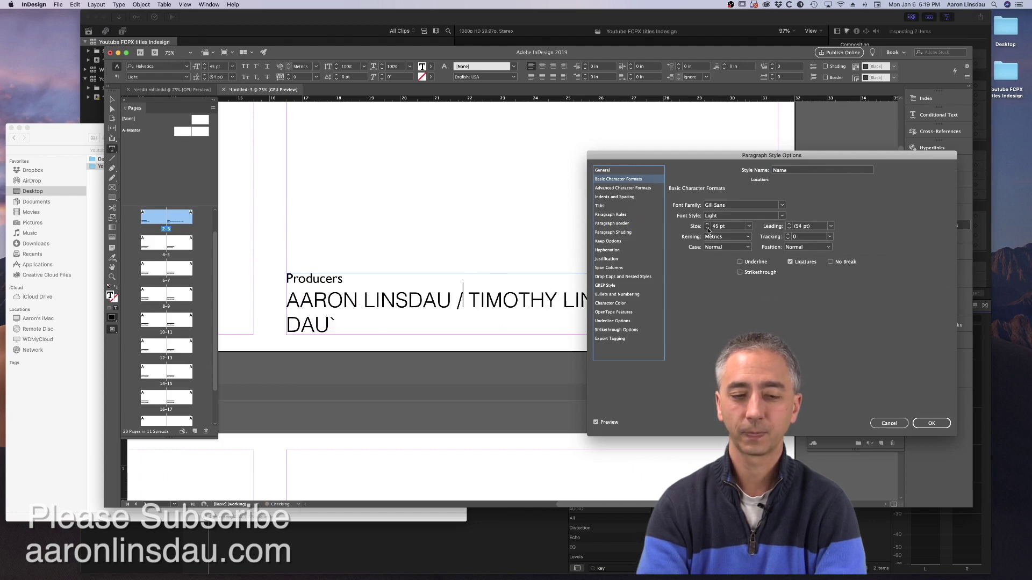
click(707, 227)
click(707, 228)
click(708, 228)
click(707, 228)
click(707, 228)
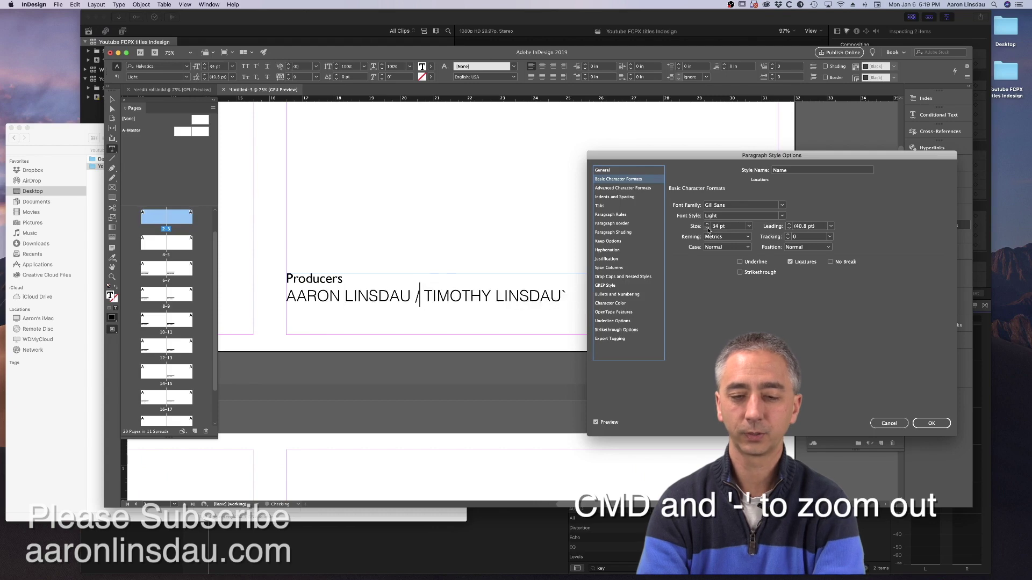
click(938, 425)
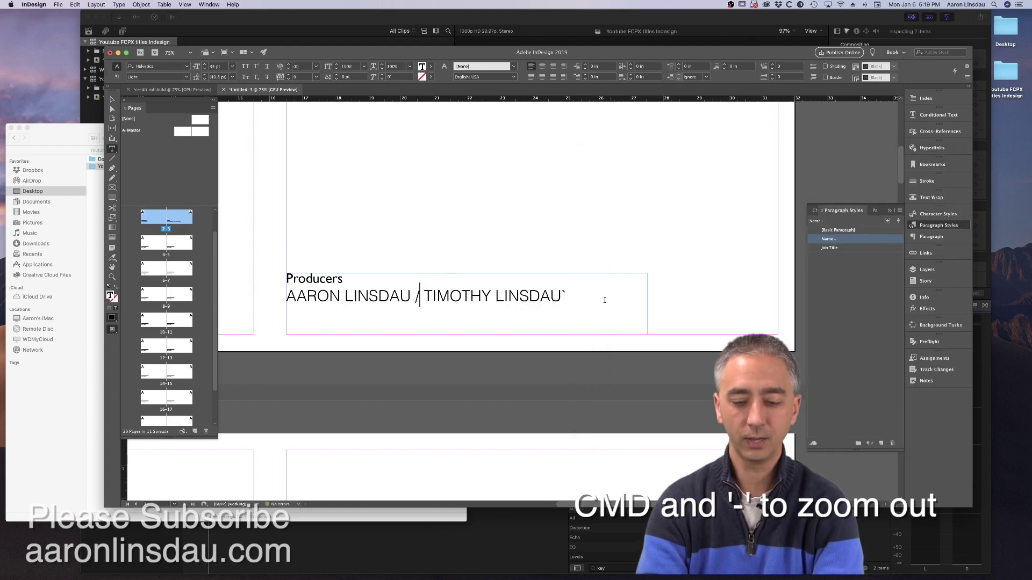
- Delete the stray backtick after the producers' names and zoom out to several spreads
click(601, 299)
key(BackSpace)
key(Escape)
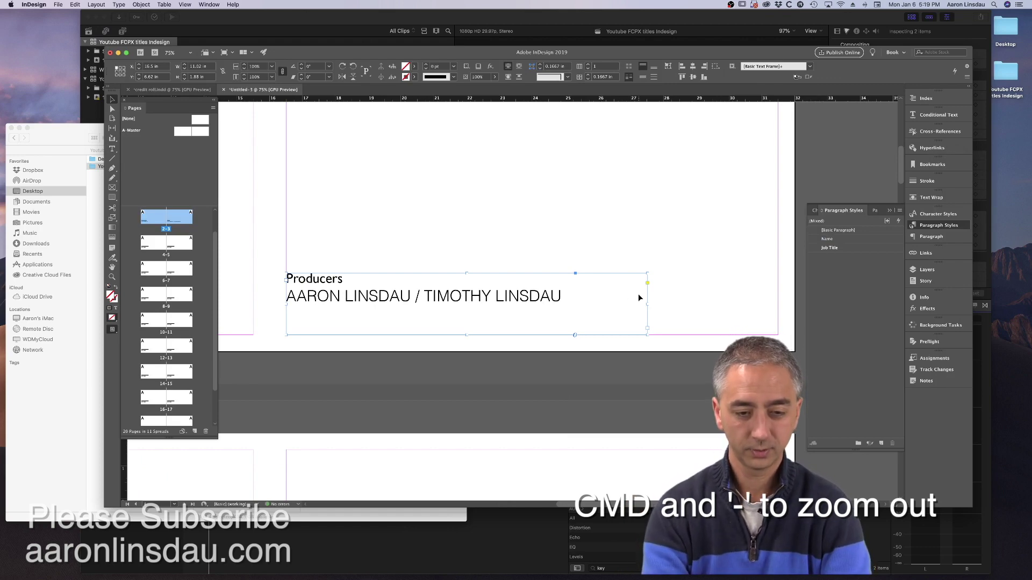
key(super+minus)
key(super+minus)
scroll(637, 294, up, 1)
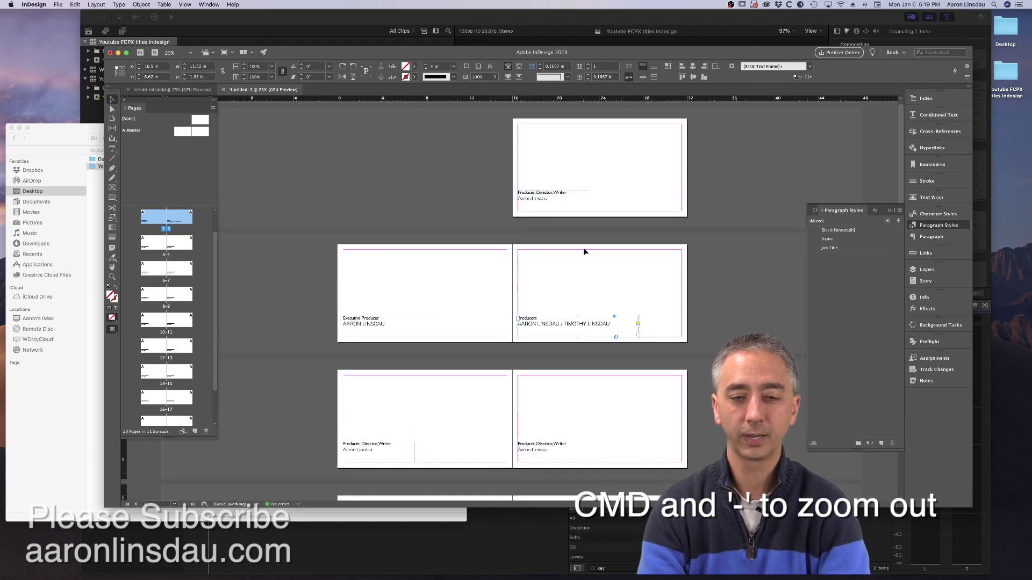
- Set the Name paragraph style's Case to All Caps so names appear uppercase
double_click(546, 199)
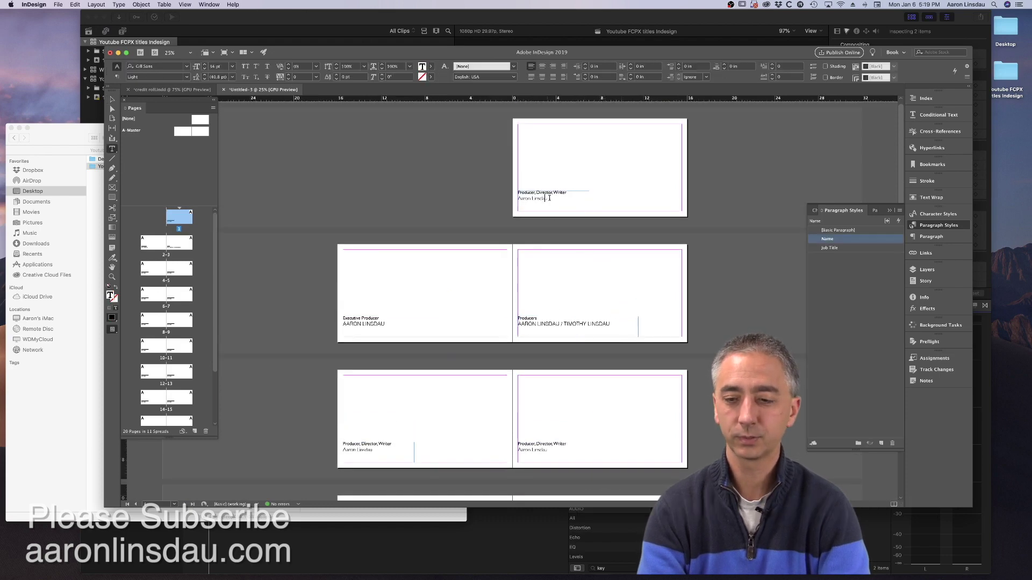
click(832, 247)
click(834, 239)
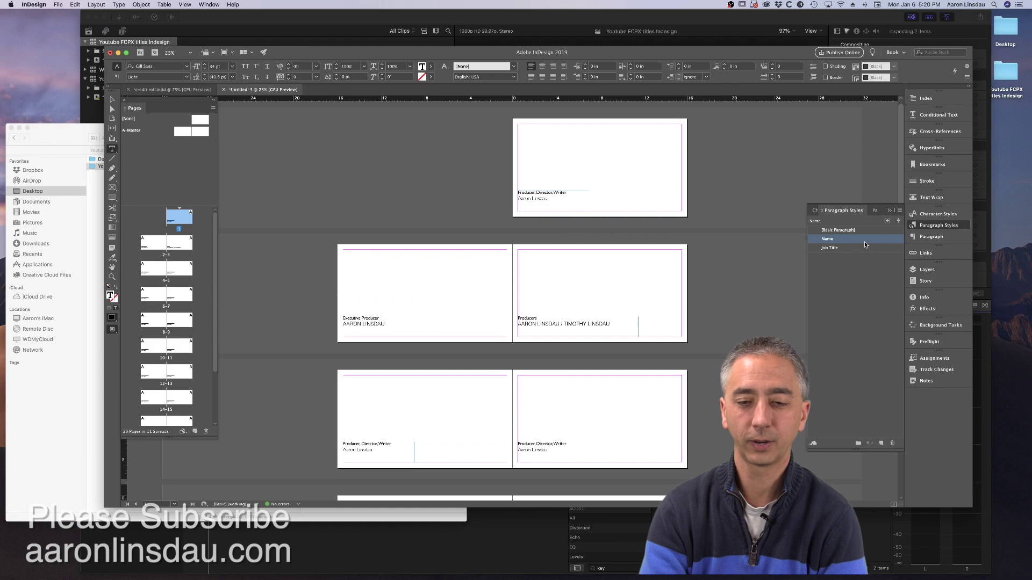
double_click(864, 241)
click(624, 179)
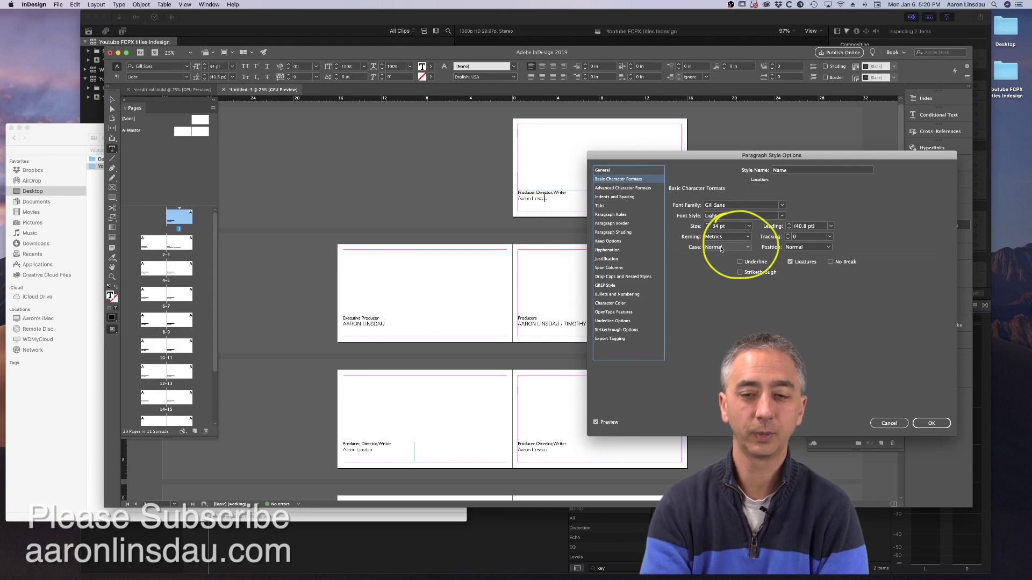
click(721, 248)
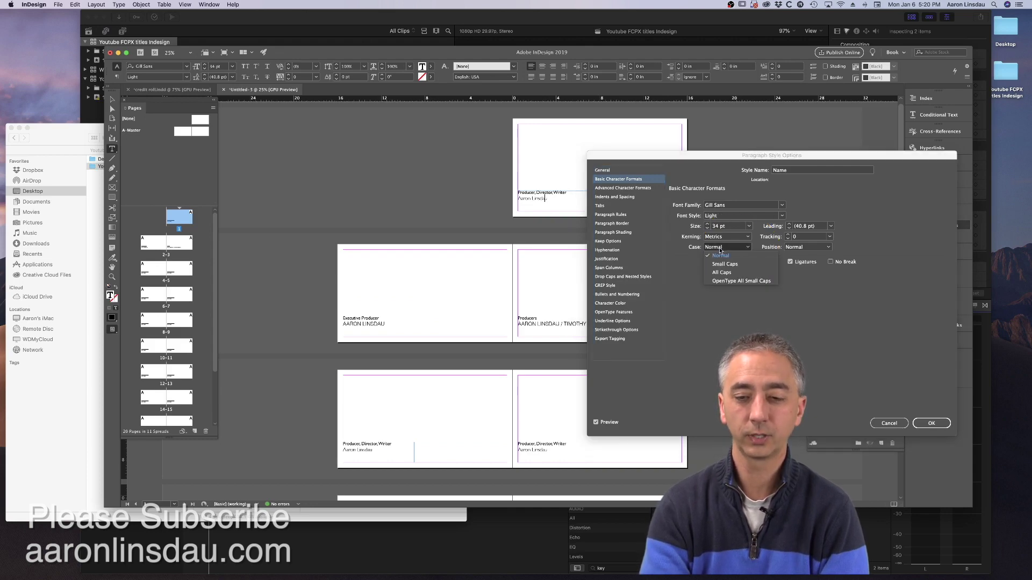
click(721, 273)
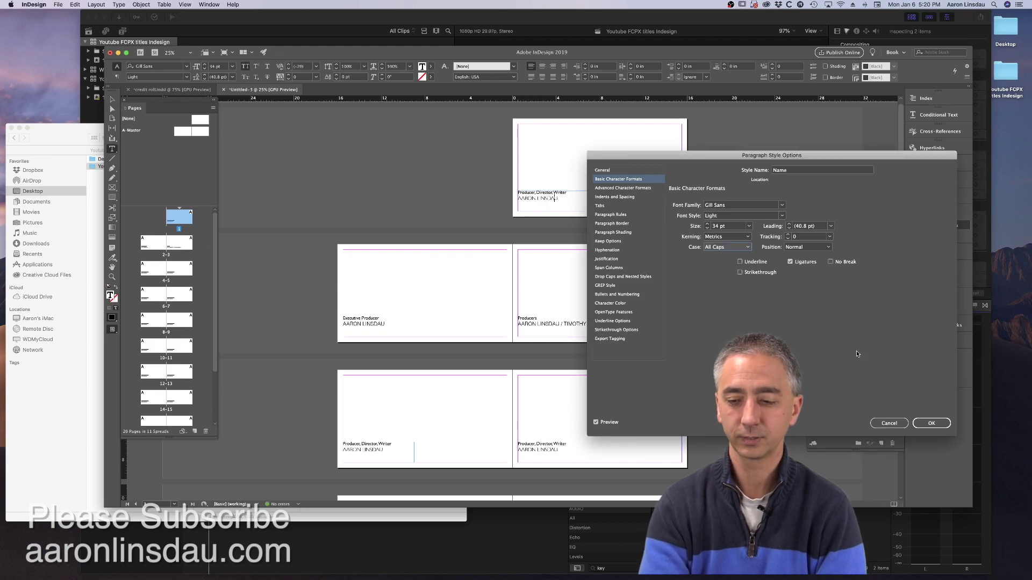
click(931, 423)
- Scroll down to the next empty credit frames and return to TextEdit for more credits
scroll(554, 285, down, 2)
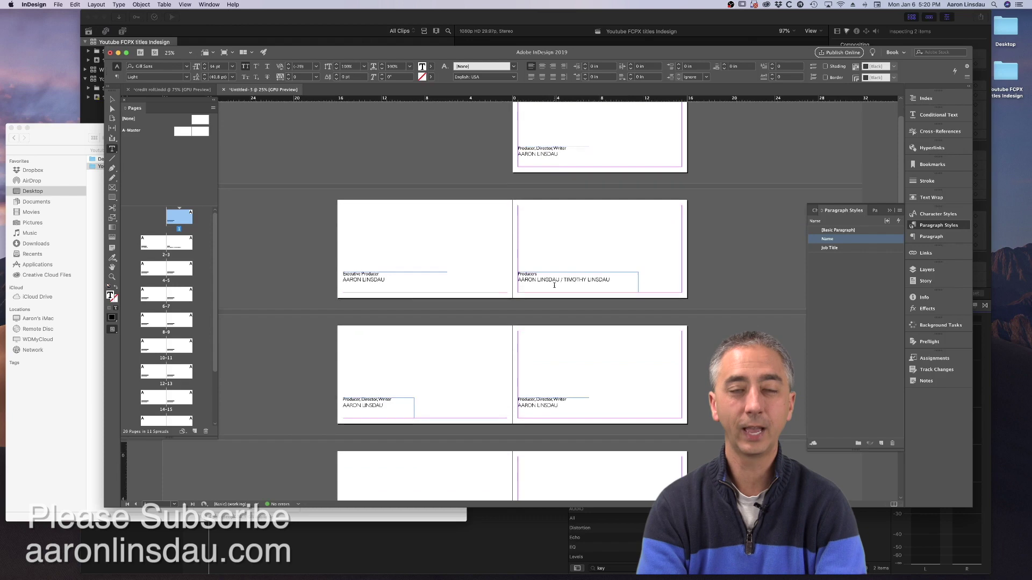
scroll(554, 286, down, 2)
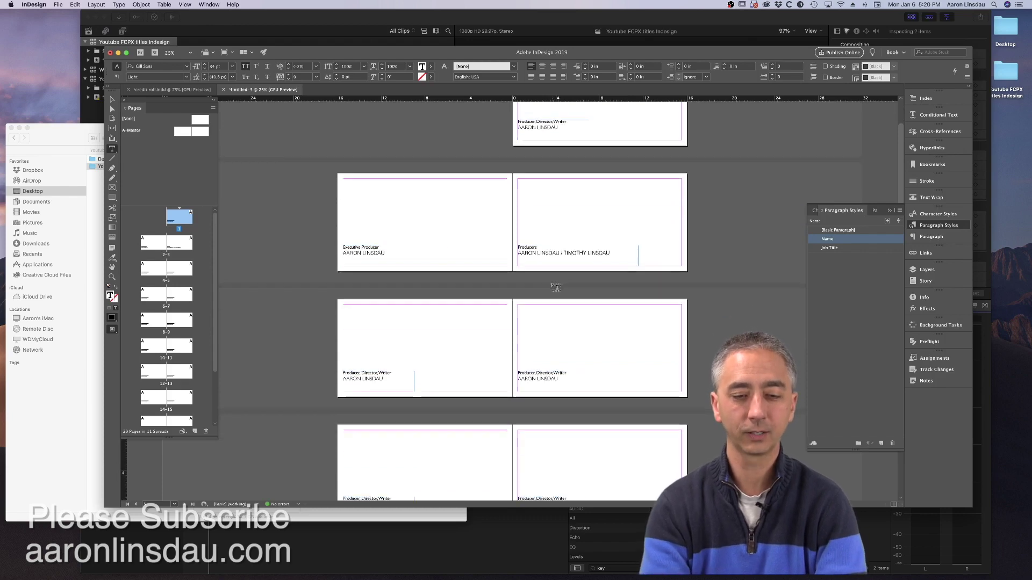
scroll(556, 288, down, 4)
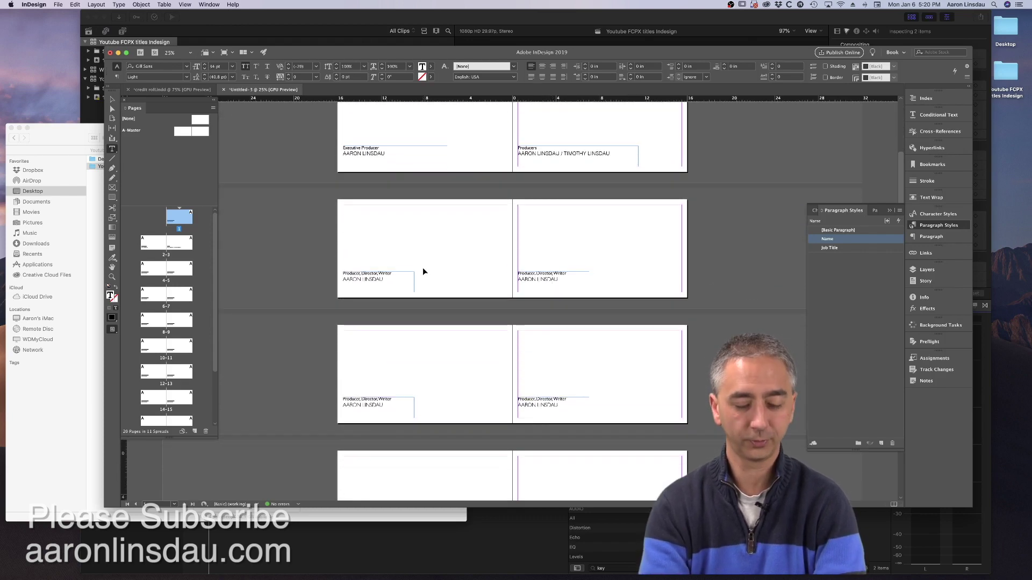
key(super+Tab)
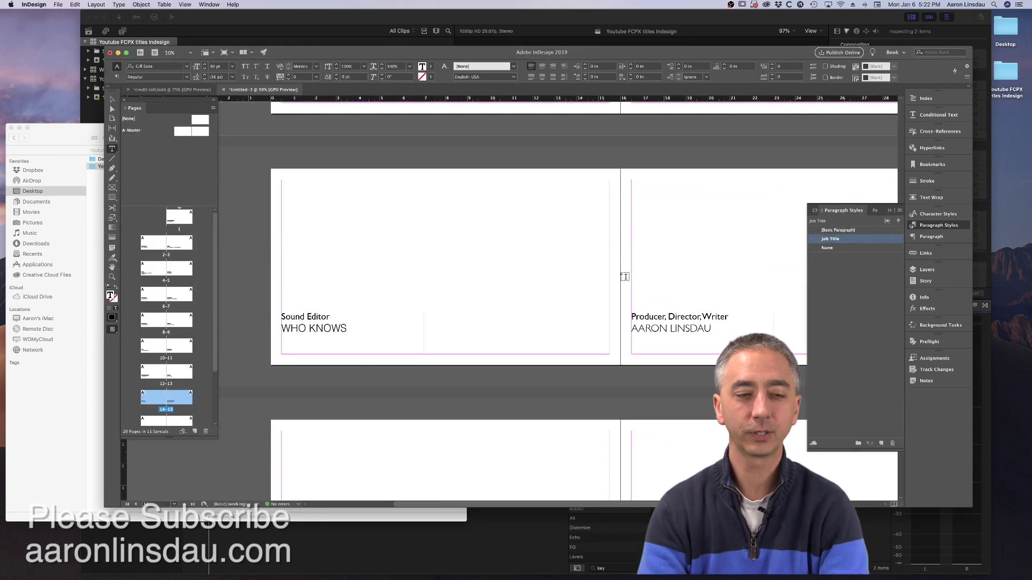
- Delete the unused pages from page 15 onward so the credits end at page 14
scroll(203, 340, down, 3)
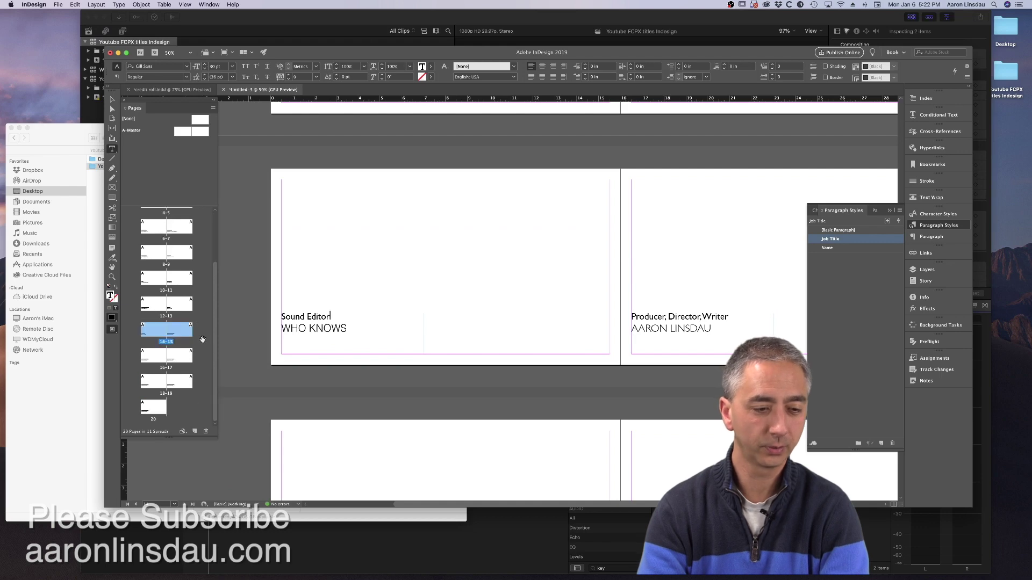
click(464, 346)
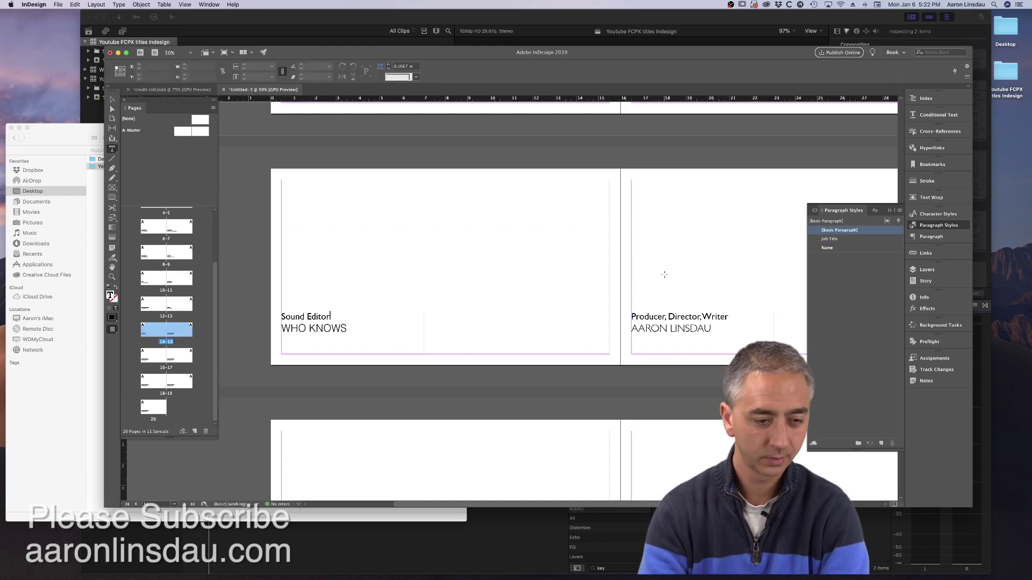
click(183, 336)
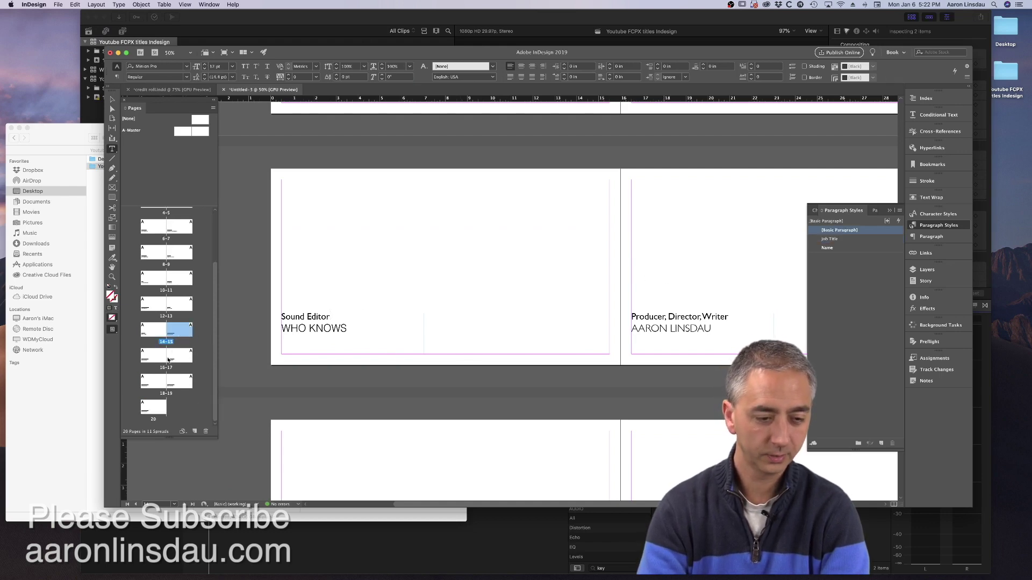
shift+click(154, 409)
click(205, 432)
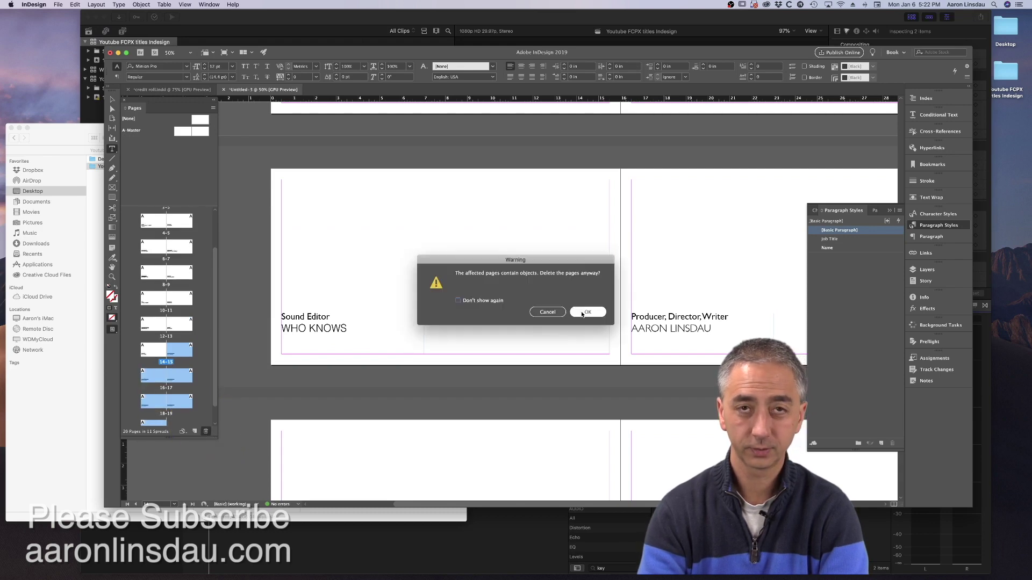
click(579, 313)
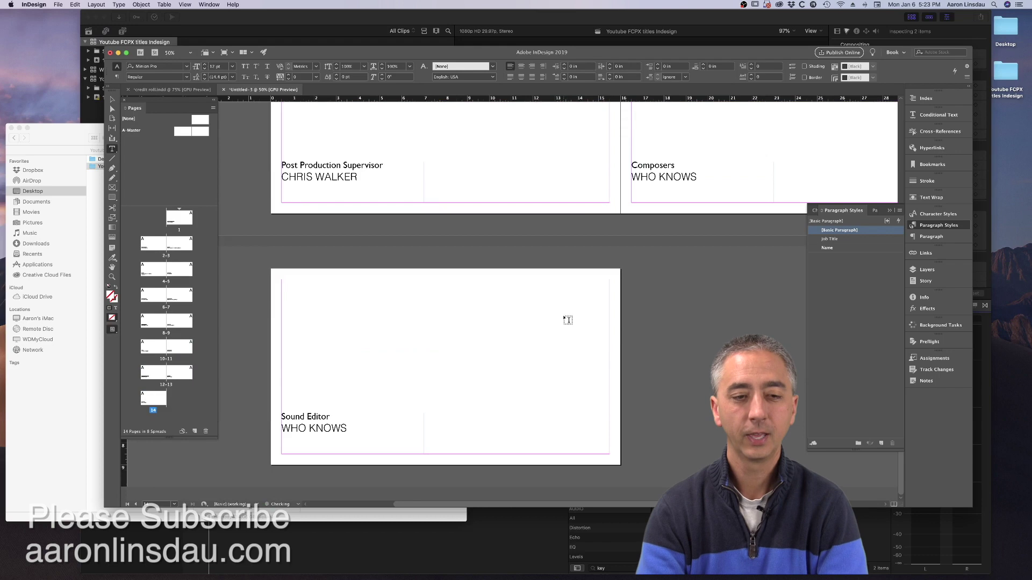
scroll(568, 320, up, 20)
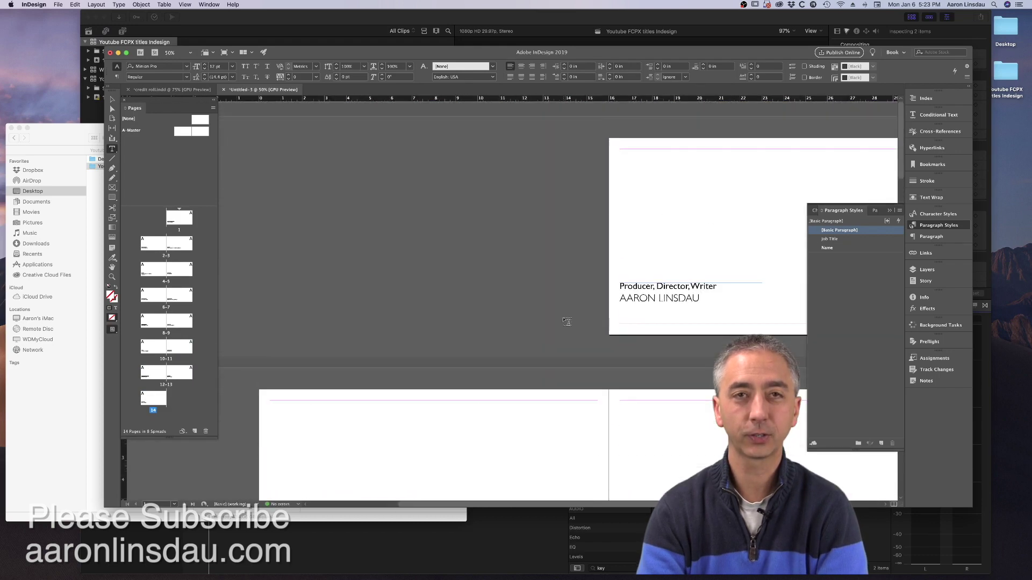
scroll(561, 323, down, 10)
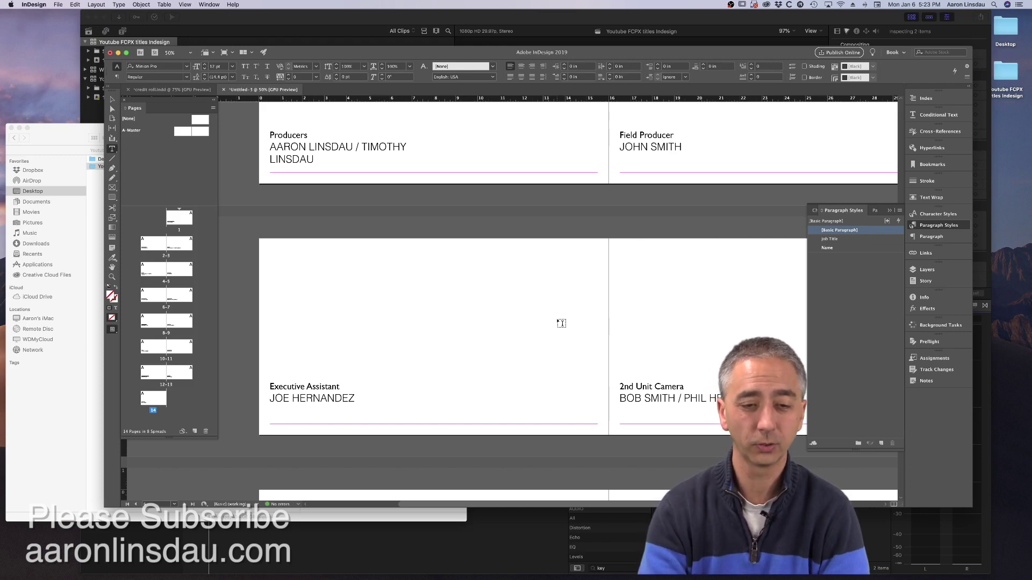
scroll(561, 323, up, 10)
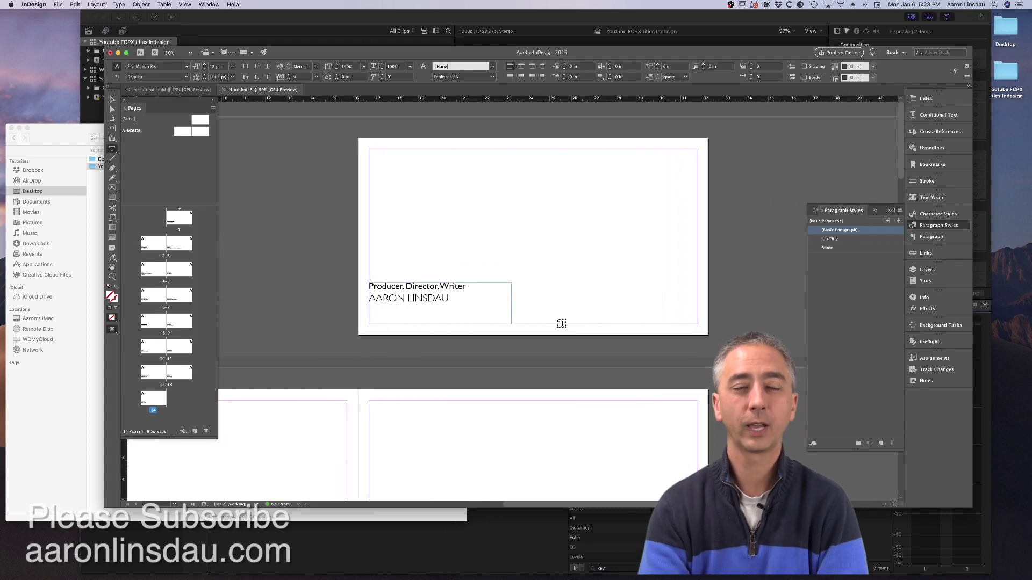
scroll(561, 323, left, 1)
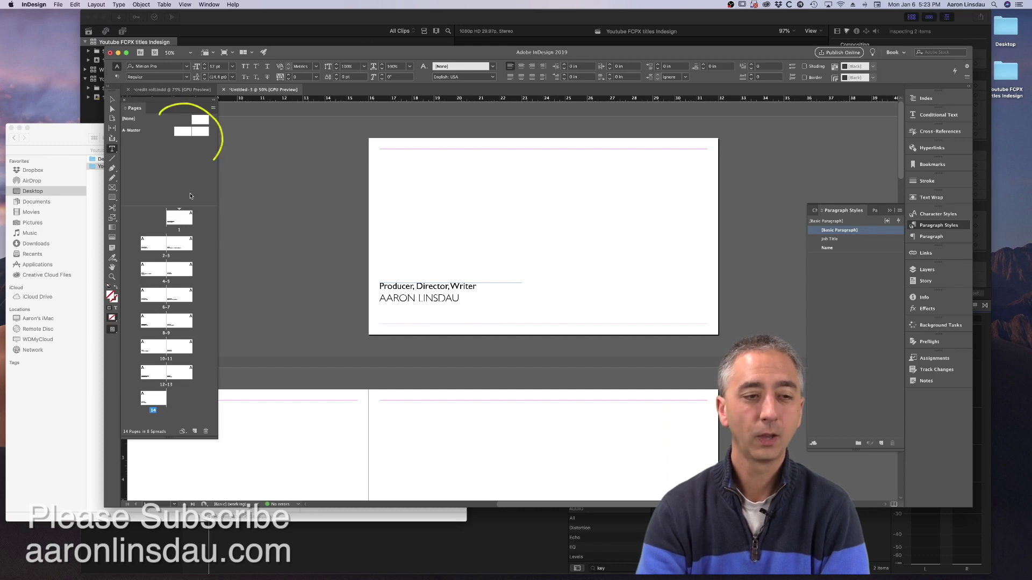
- Open the A-Master spread from the Pages panel and zoom to its left page
click(136, 133)
double_click(178, 134)
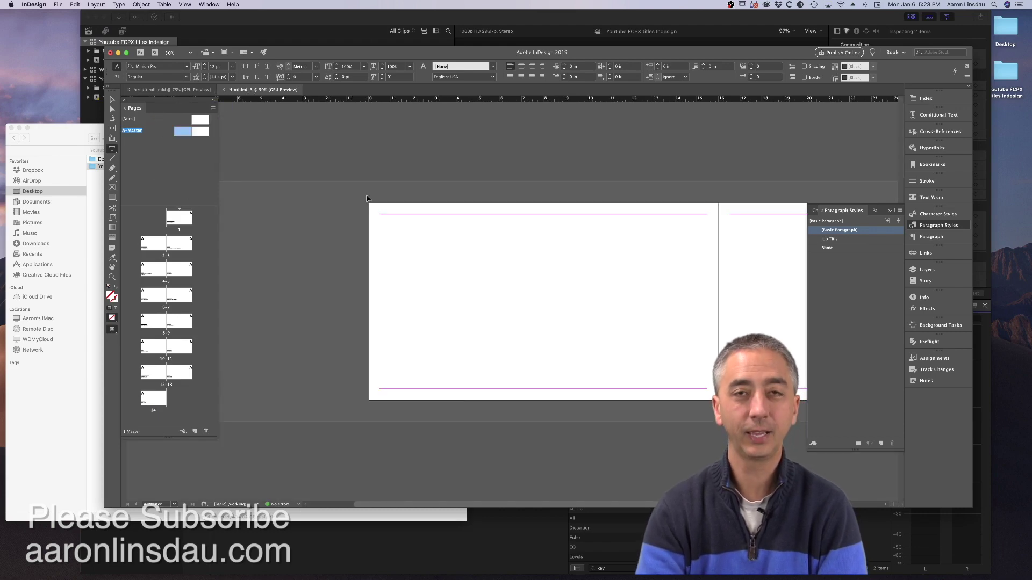
key(super+minus)
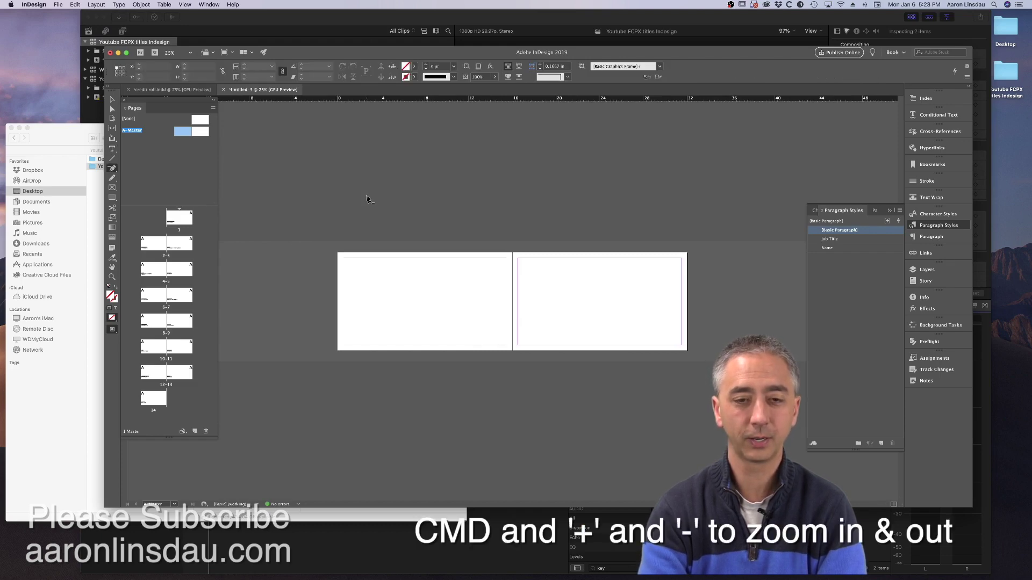
key(super+equal)
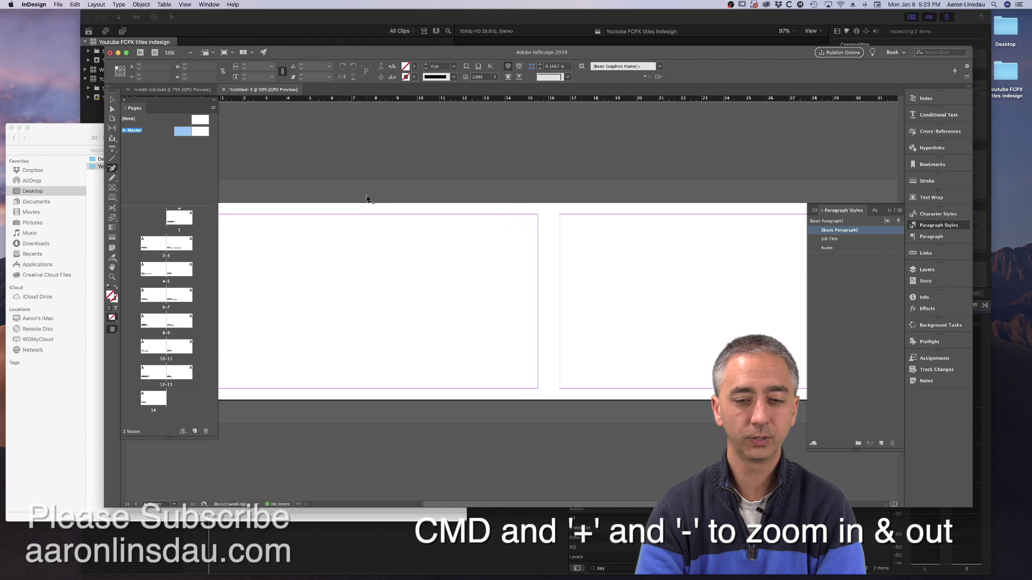
scroll(367, 198, left, 3)
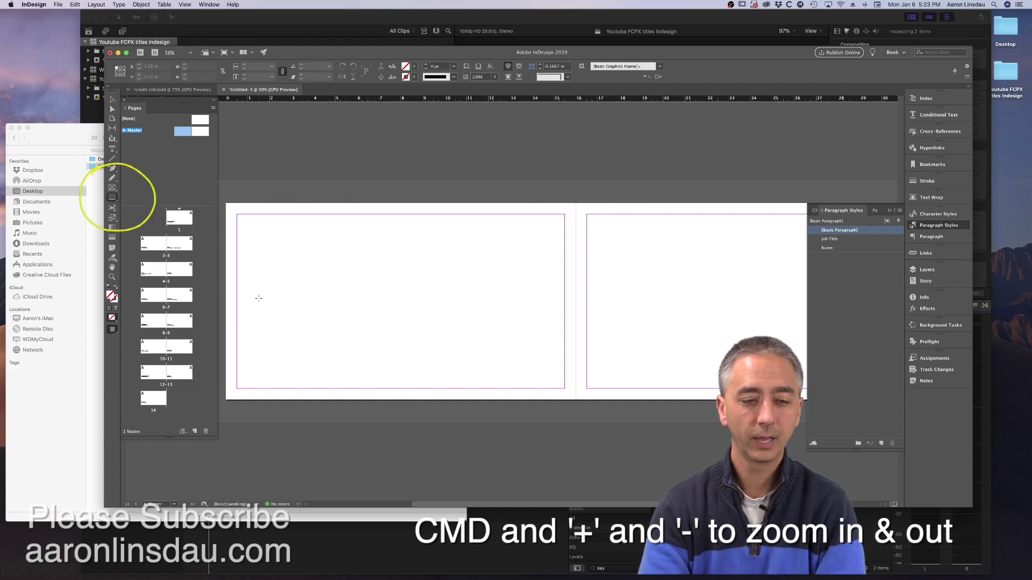
- Draw a wide rectangle along the master spread's bottom and fill it with [Black]
mouse_move(231, 344)
mouse_down()
mouse_move(331, 371)
mouse_move(642, 402)
mouse_up()
drag(752, 406, 809, 401)
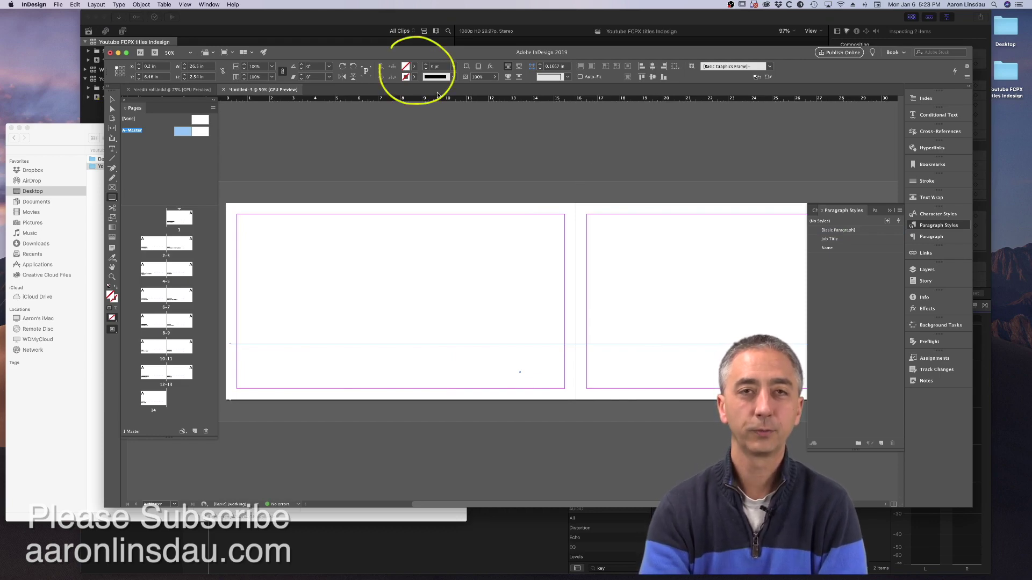
click(415, 69)
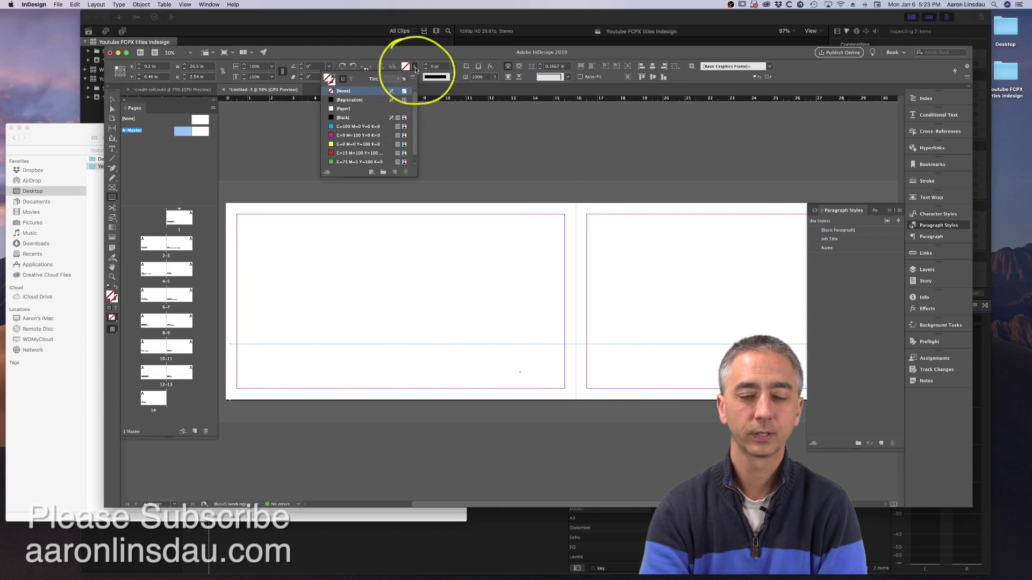
click(359, 118)
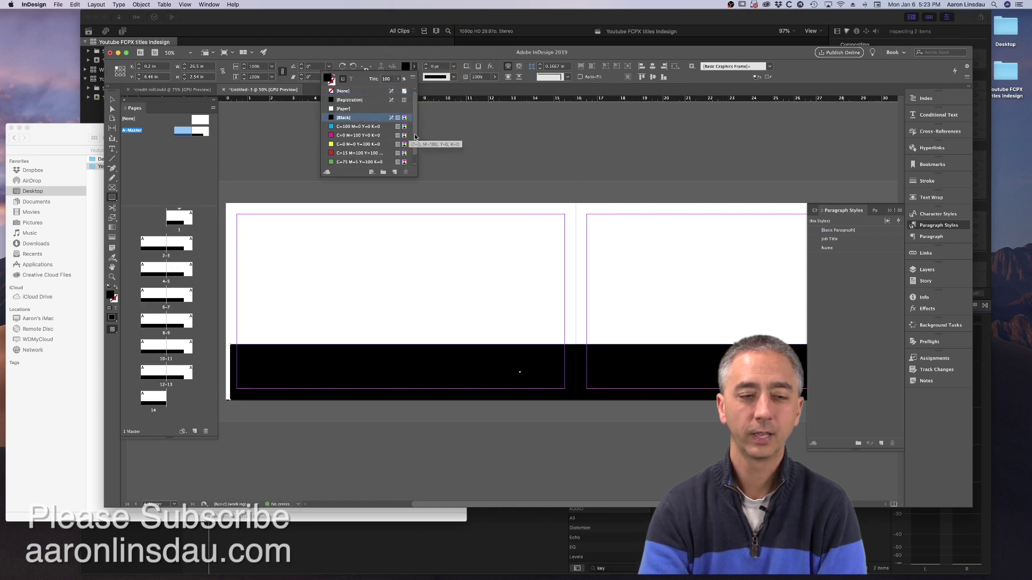
click(348, 188)
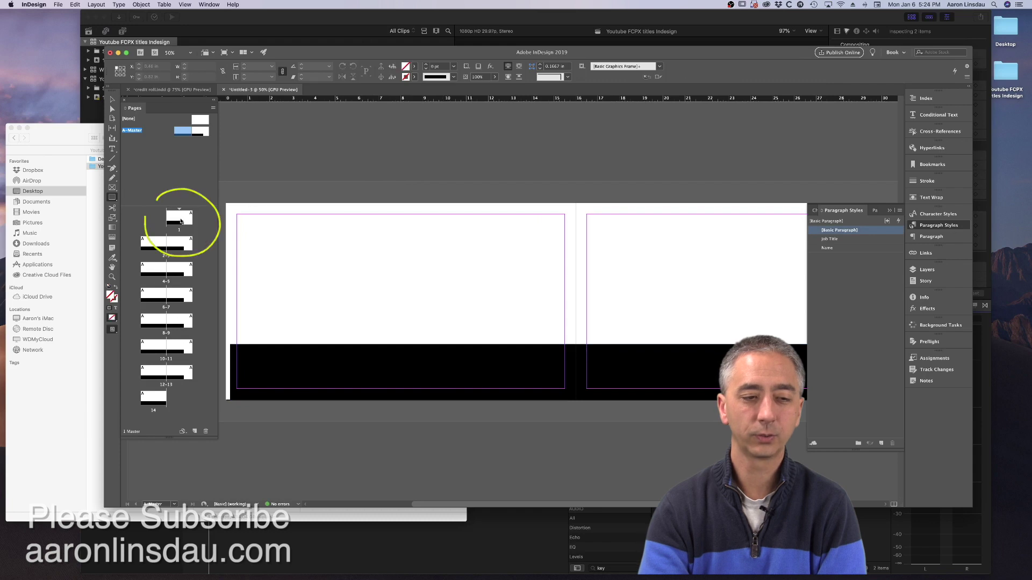
- Go to page 1 and place the cursor in its credit text frame
double_click(181, 220)
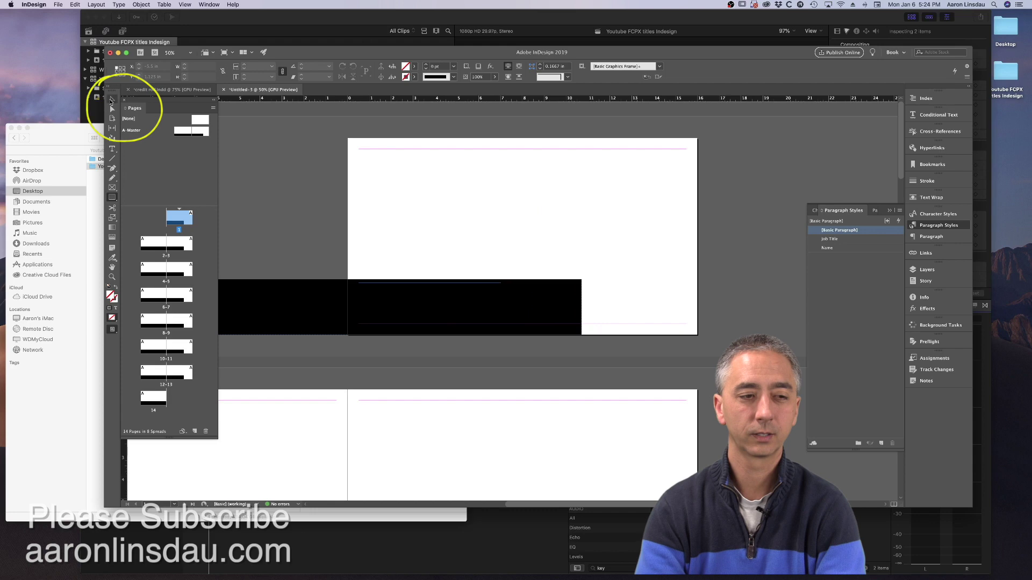
click(111, 103)
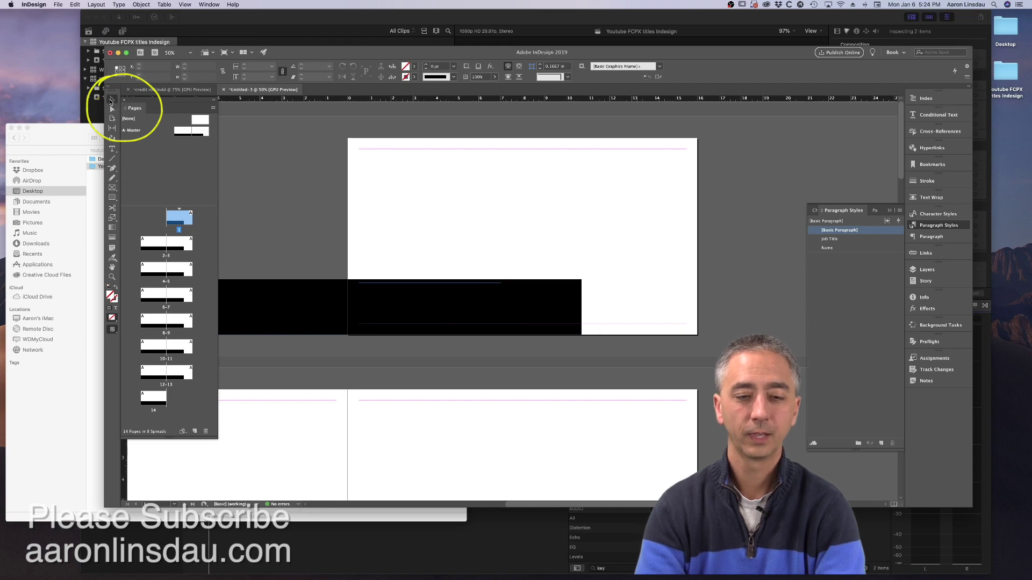
click(412, 298)
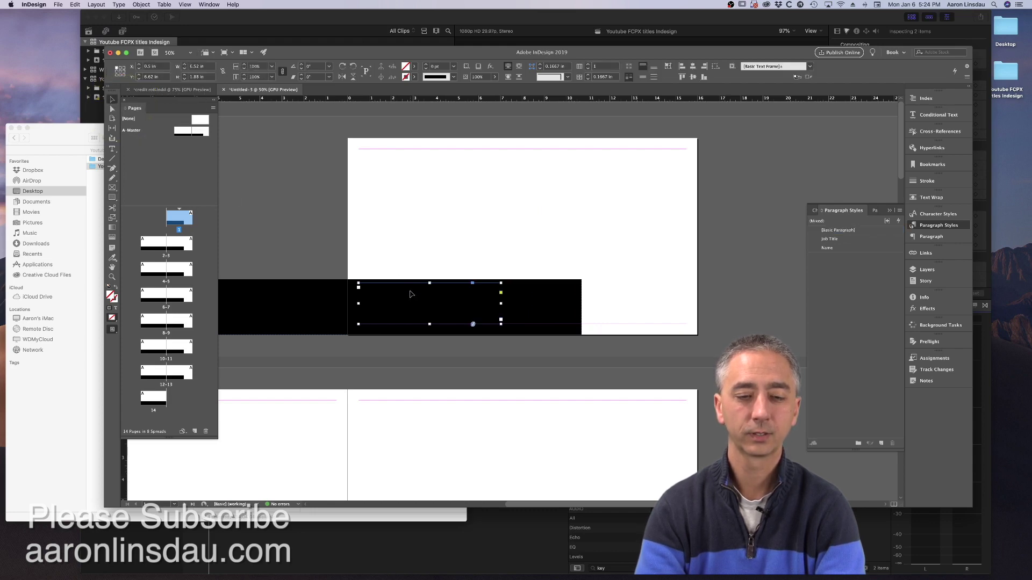
double_click(411, 290)
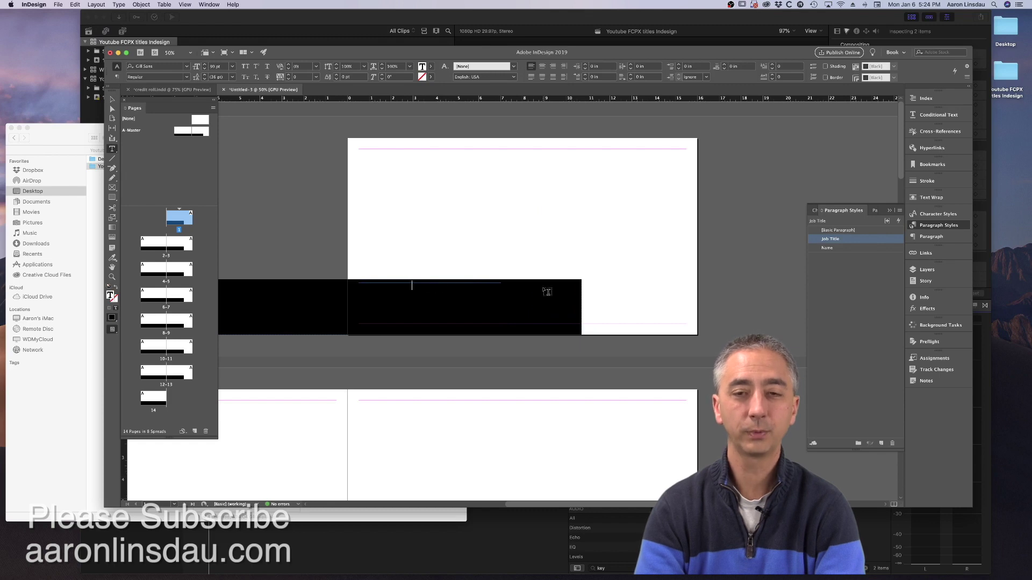
- Set the Job Title paragraph style's Character Color to [Paper]
double_click(860, 240)
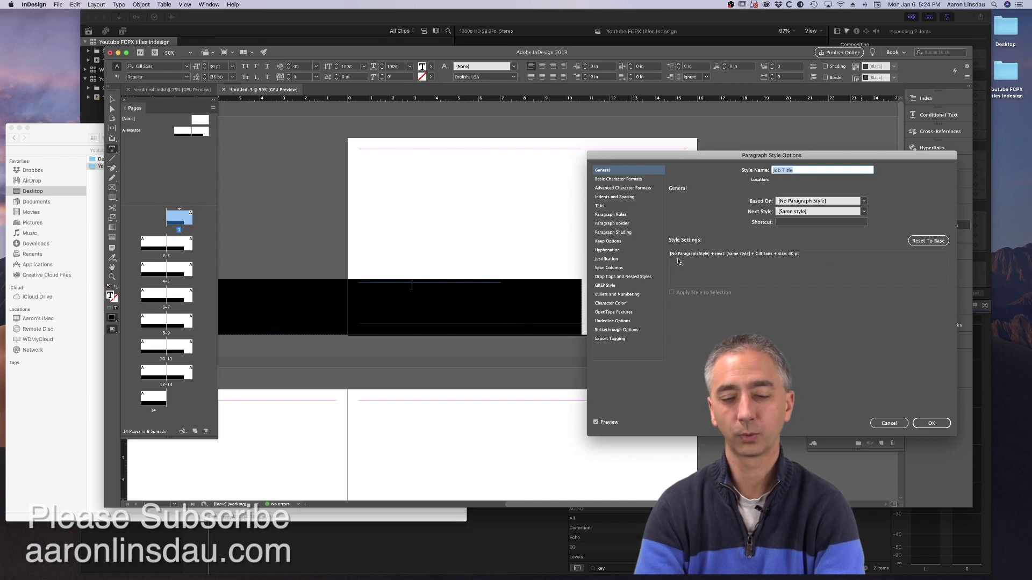
click(622, 305)
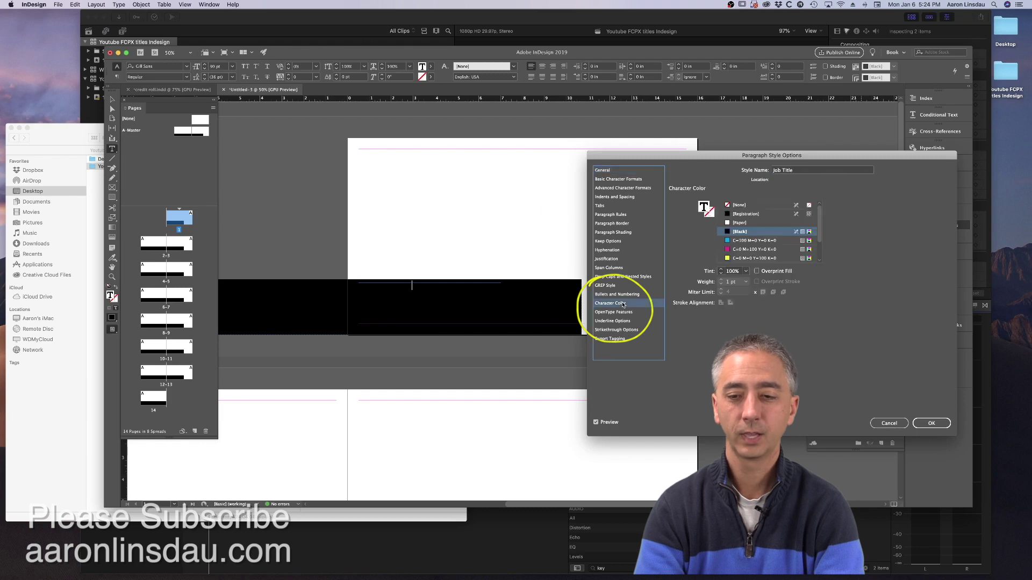
click(738, 224)
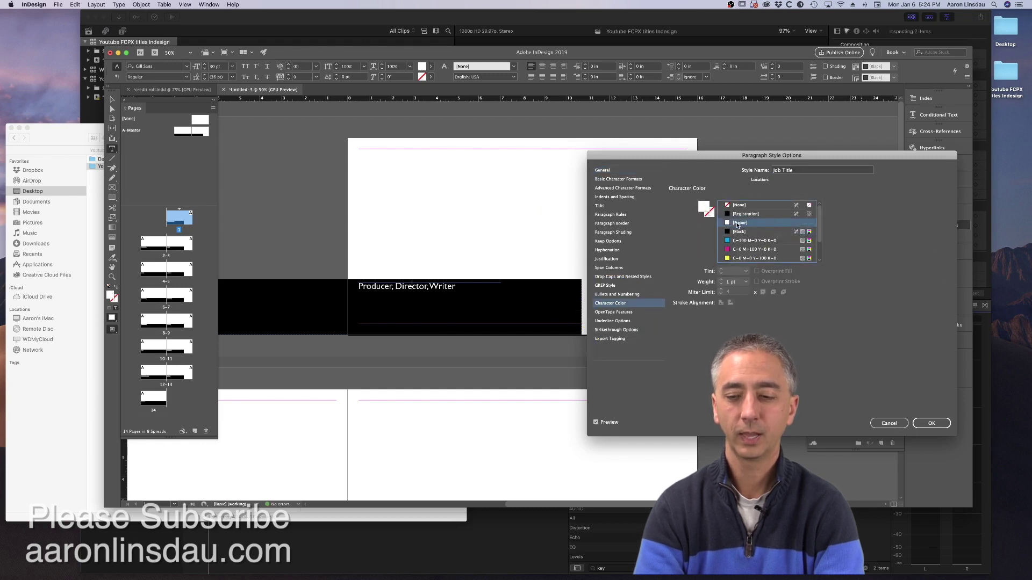
click(941, 426)
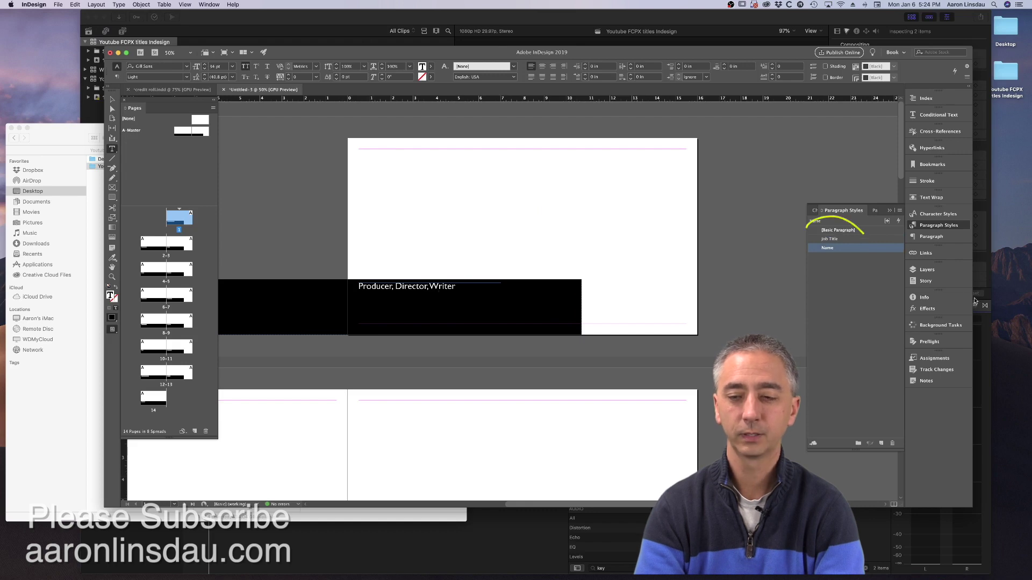
- Set the Name paragraph style's Character Color to [Paper]
double_click(864, 249)
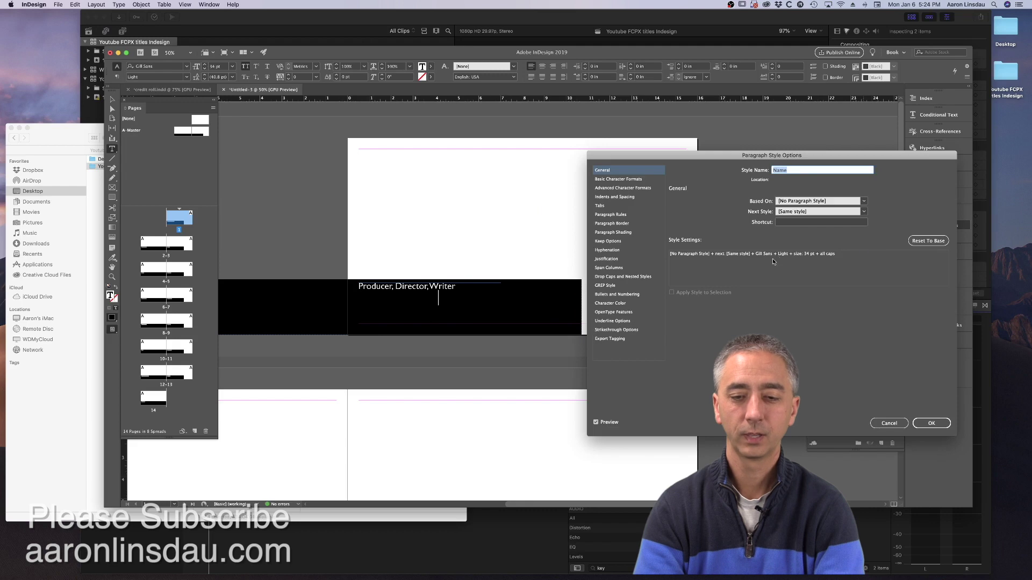
click(617, 304)
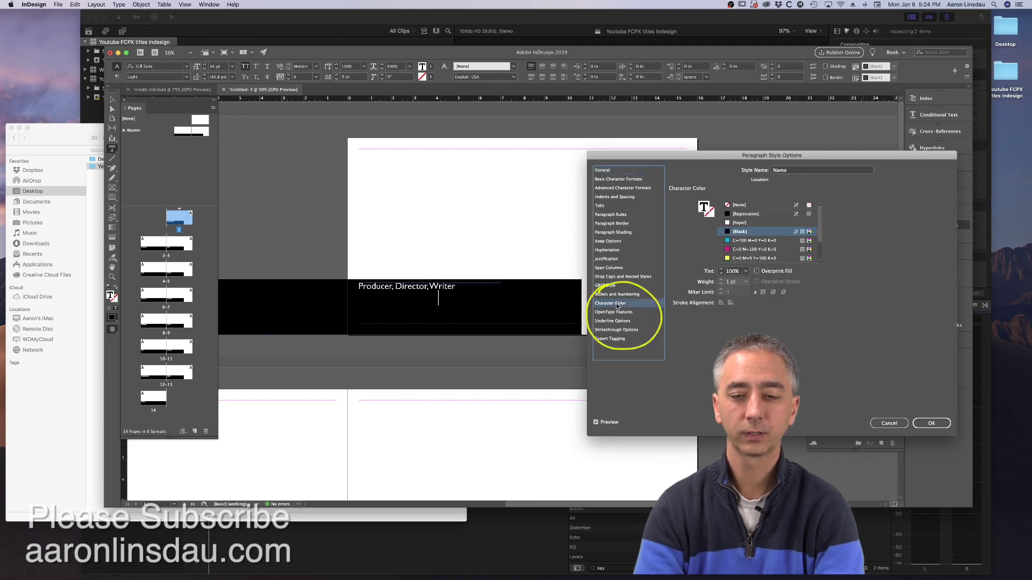
click(747, 223)
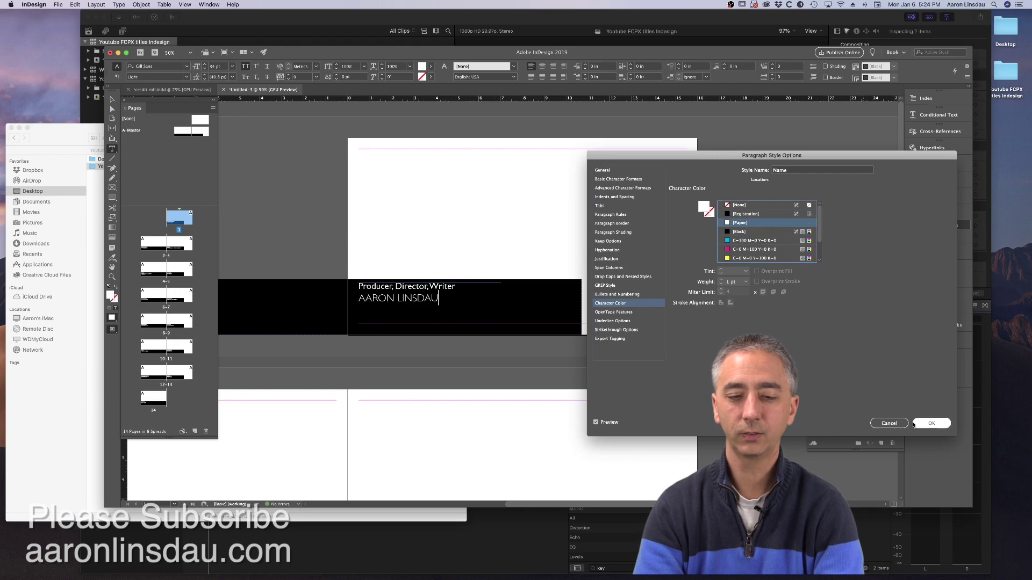
click(930, 424)
- Zoom out and scroll the spreads to check white credits over the black bars
key(Escape)
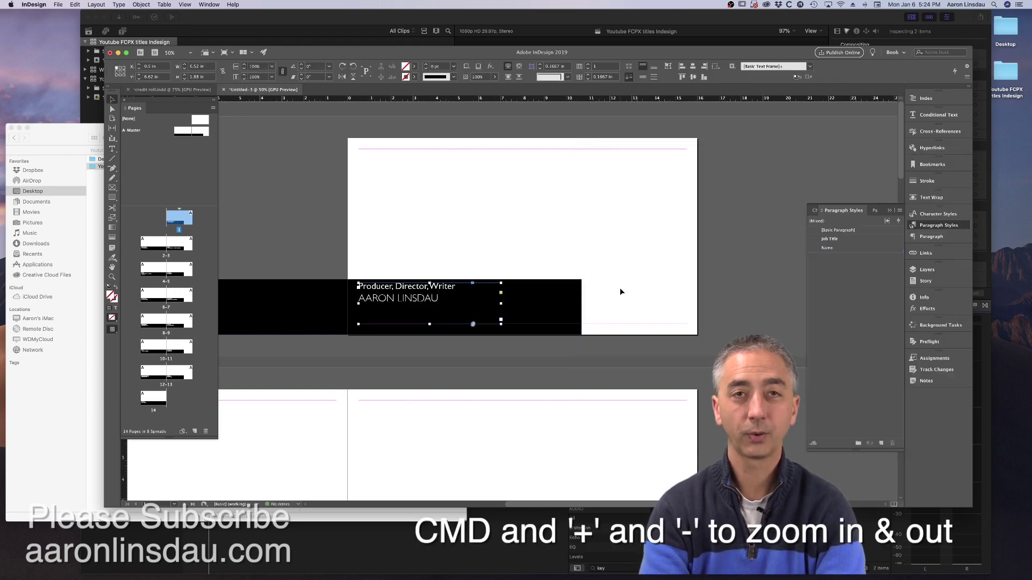
key(super+minus)
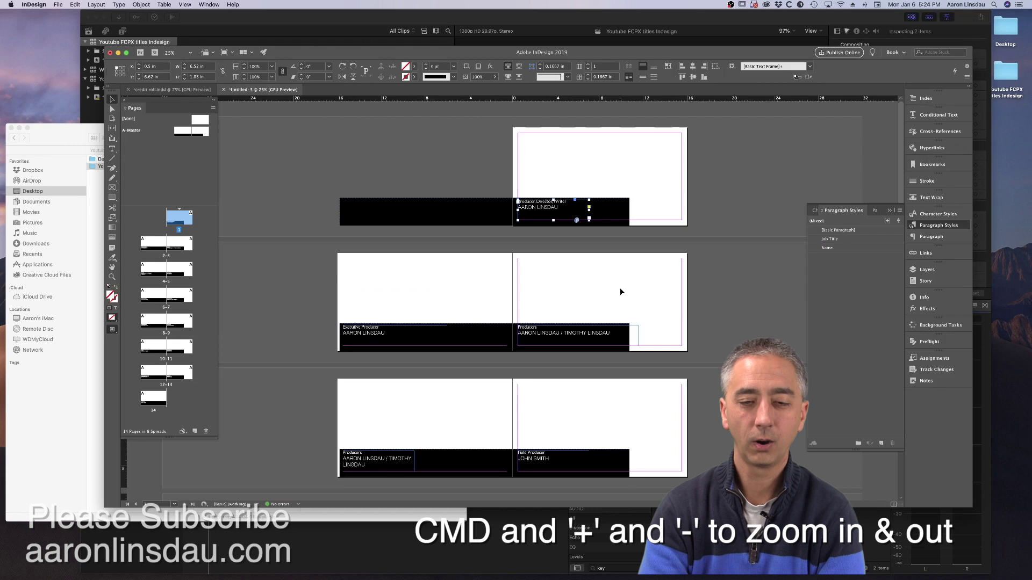
scroll(631, 255, down, 10)
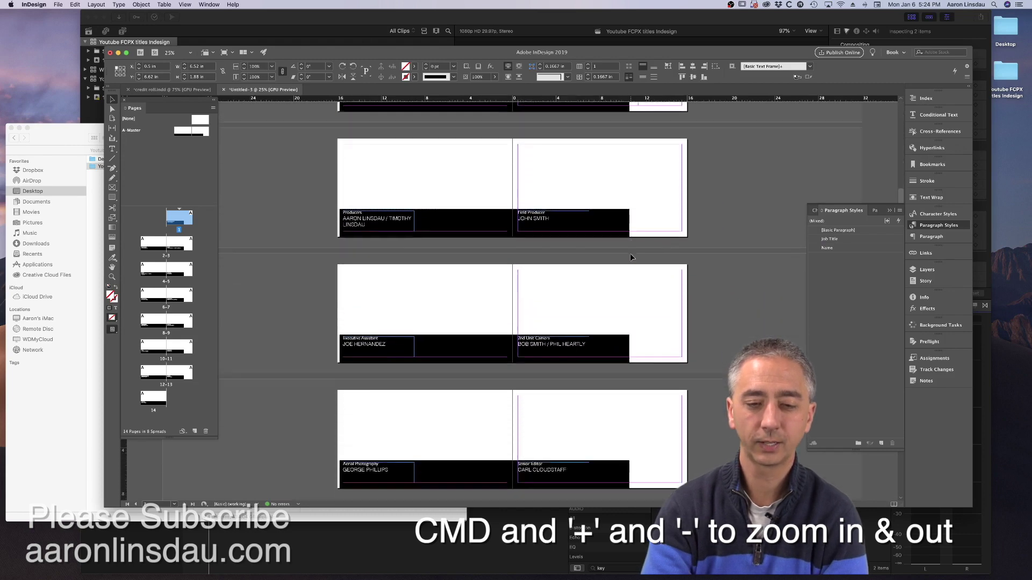
scroll(631, 255, down, 10)
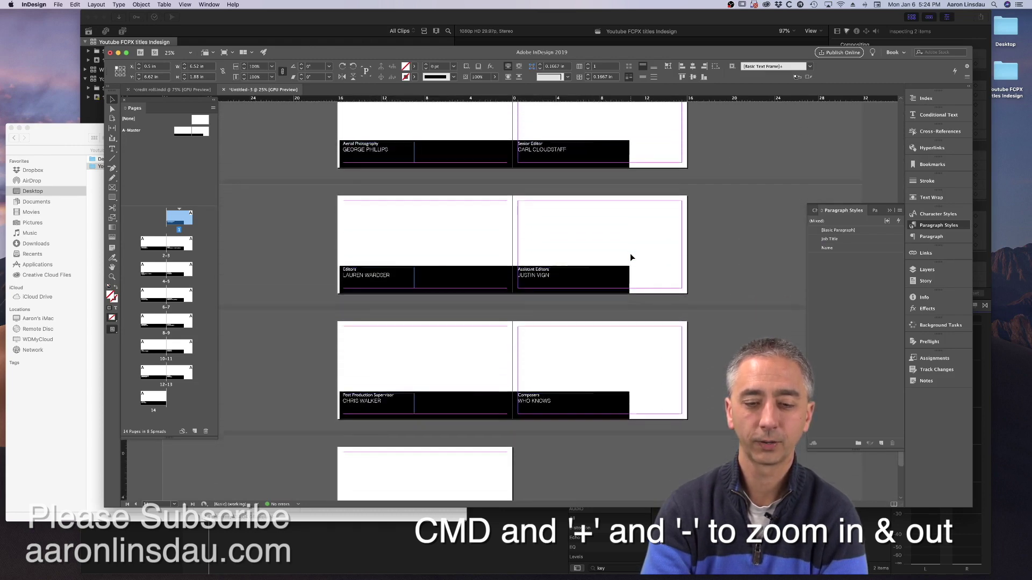
scroll(630, 254, up, 20)
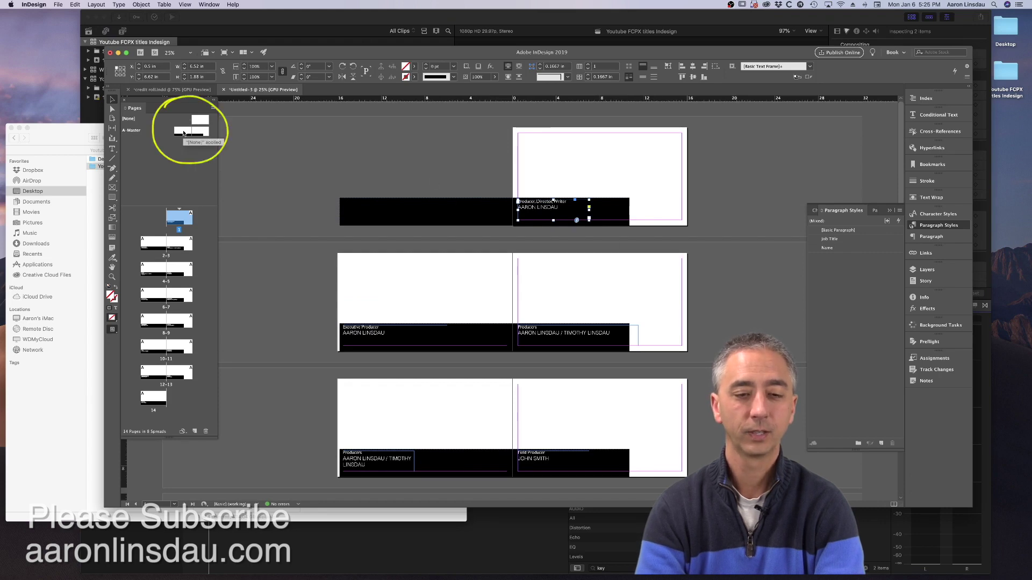
- Change the A-Master bar's fill to [None], then return to page 1
double_click(183, 133)
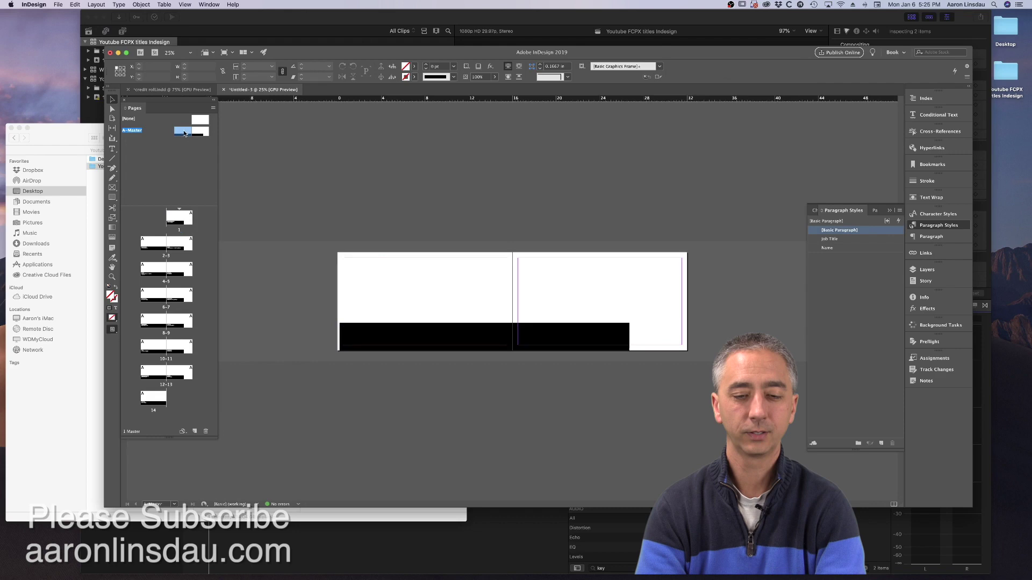
click(532, 337)
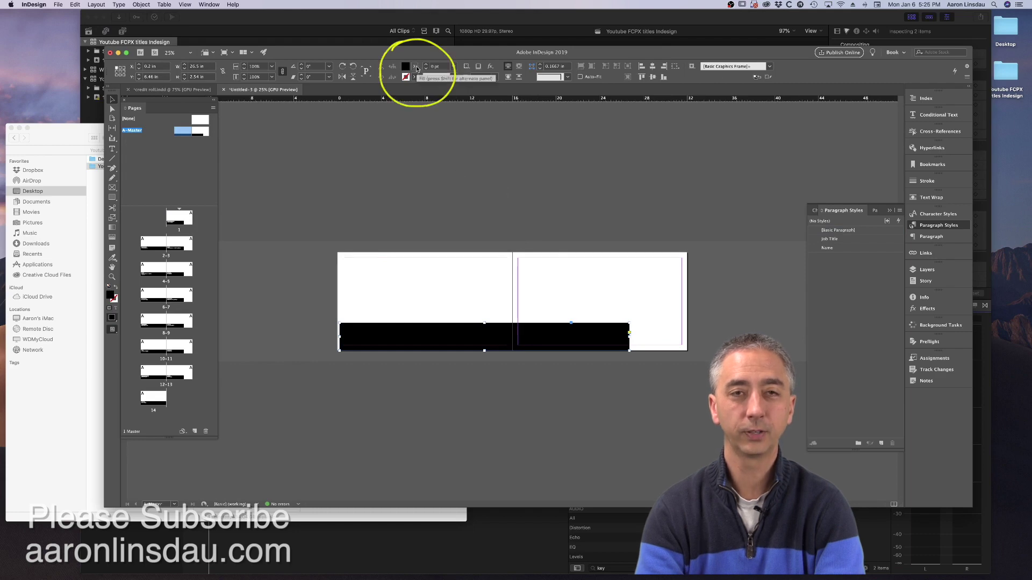
click(416, 65)
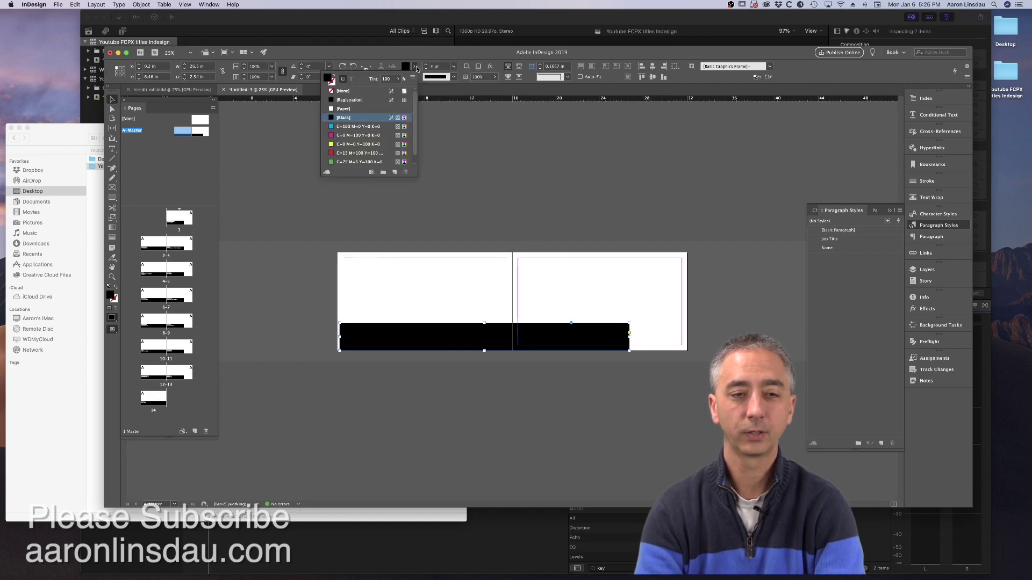
click(369, 92)
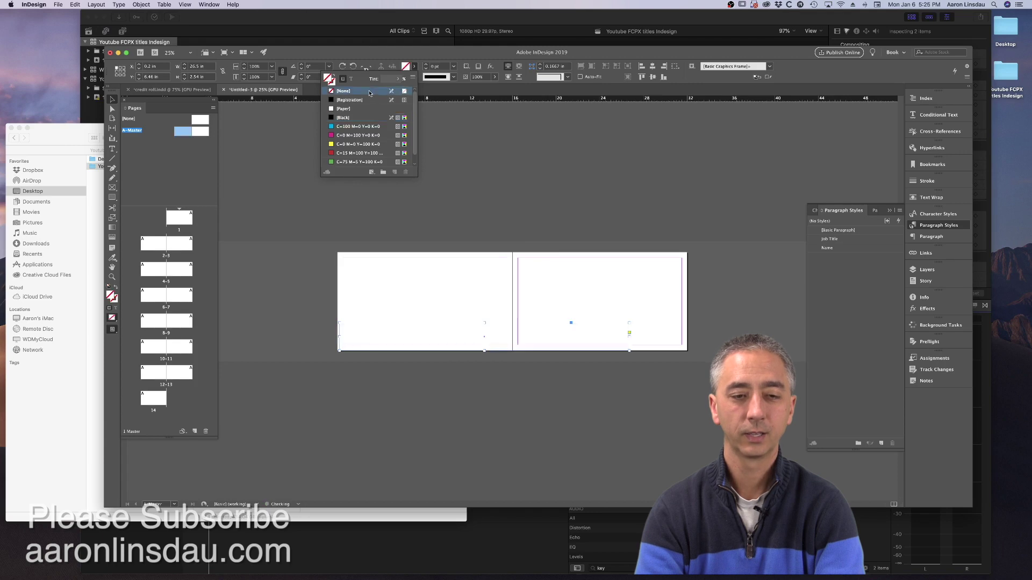
click(398, 185)
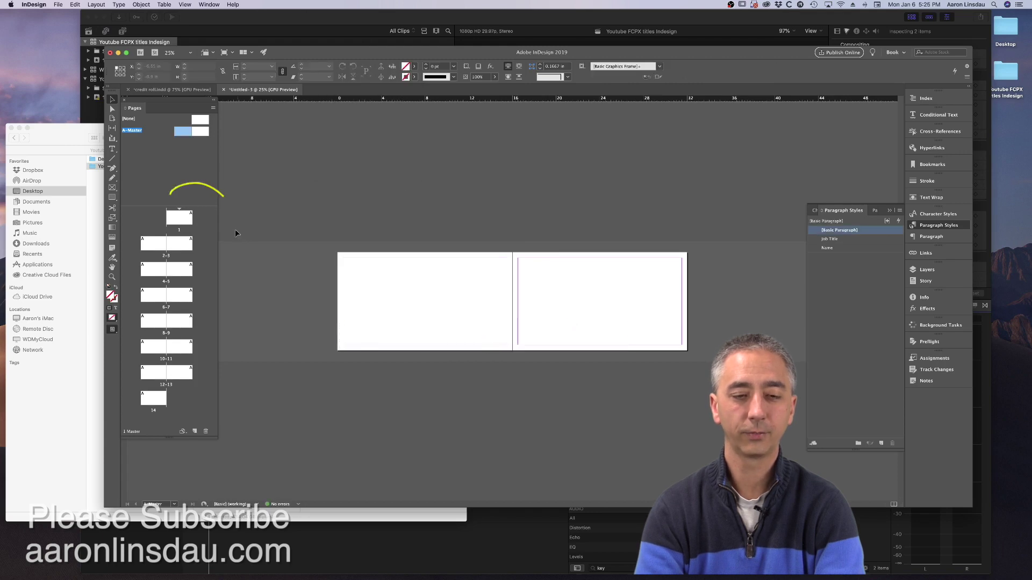
double_click(184, 218)
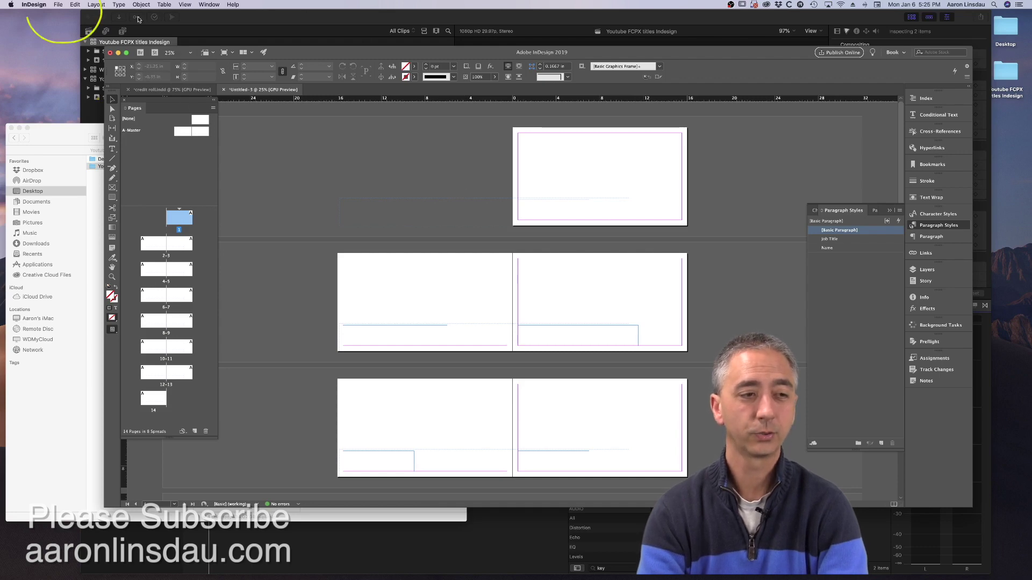
- Start exporting the document with PNG as the export format
click(57, 4)
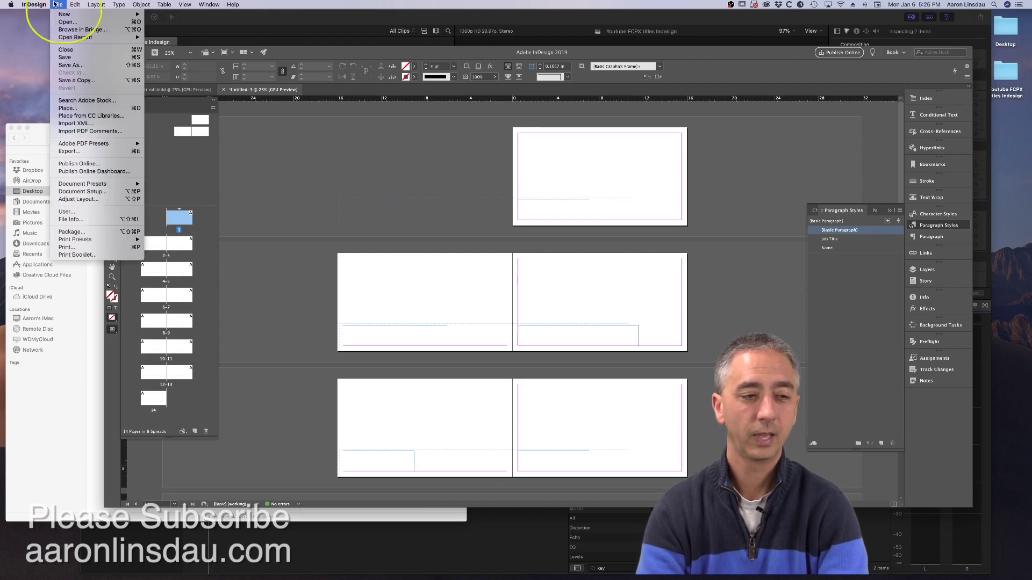
click(89, 152)
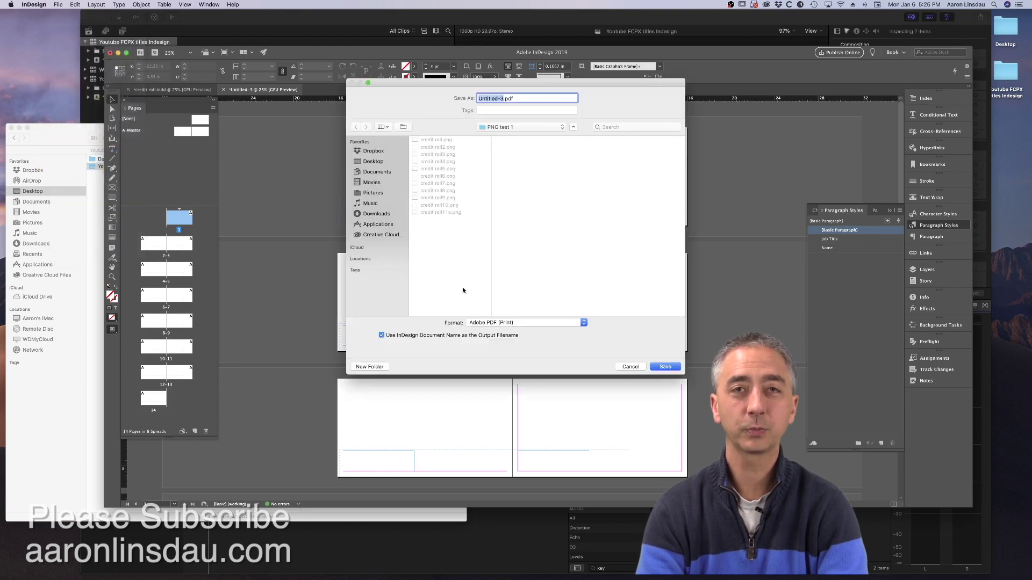
click(524, 323)
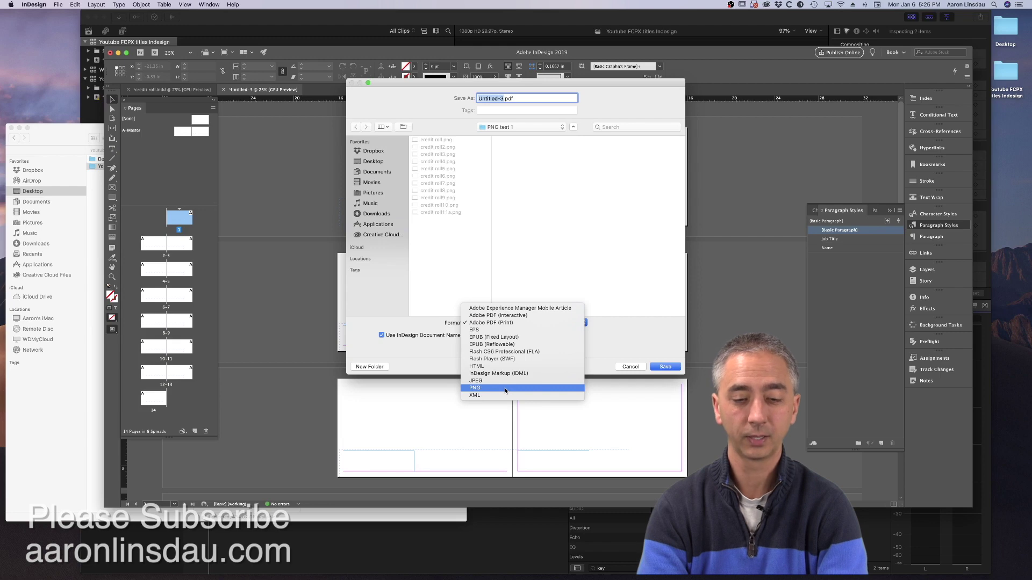
click(504, 389)
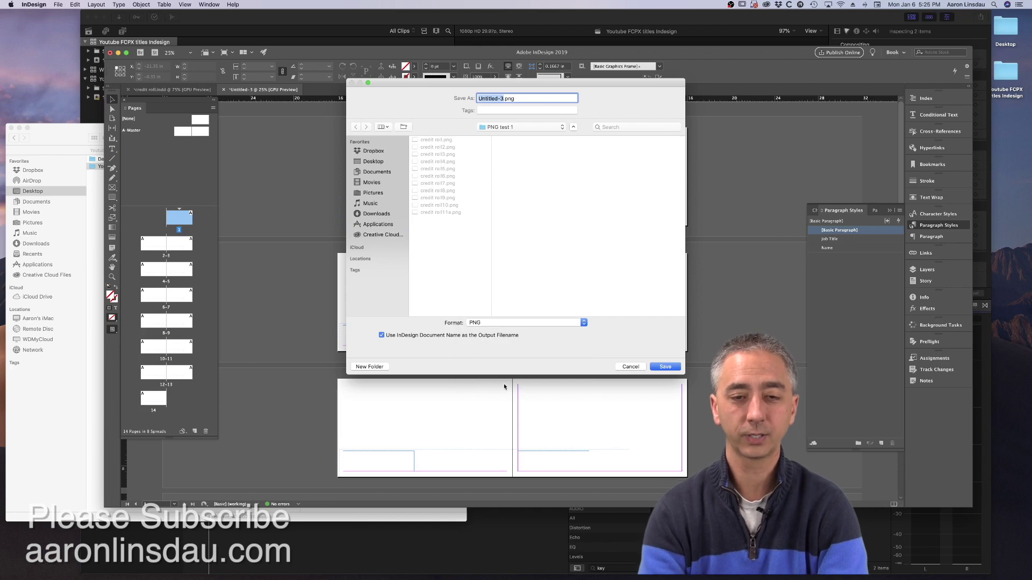
- Create a 'credit roll 2' folder inside Desktop > Youtube FCPX titles Indesign and name the file credits.png
click(378, 163)
click(451, 148)
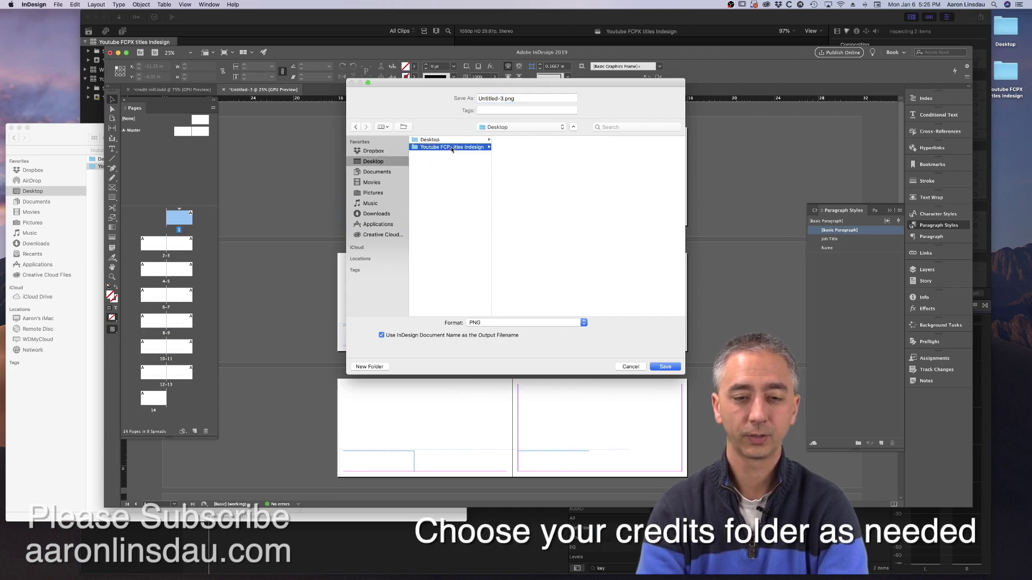
click(376, 368)
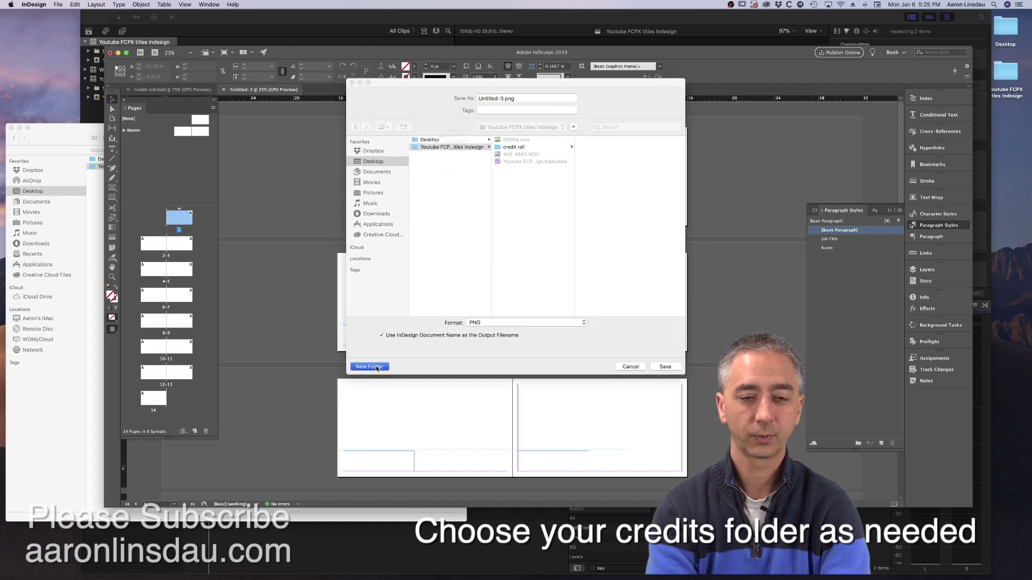
text(cred)
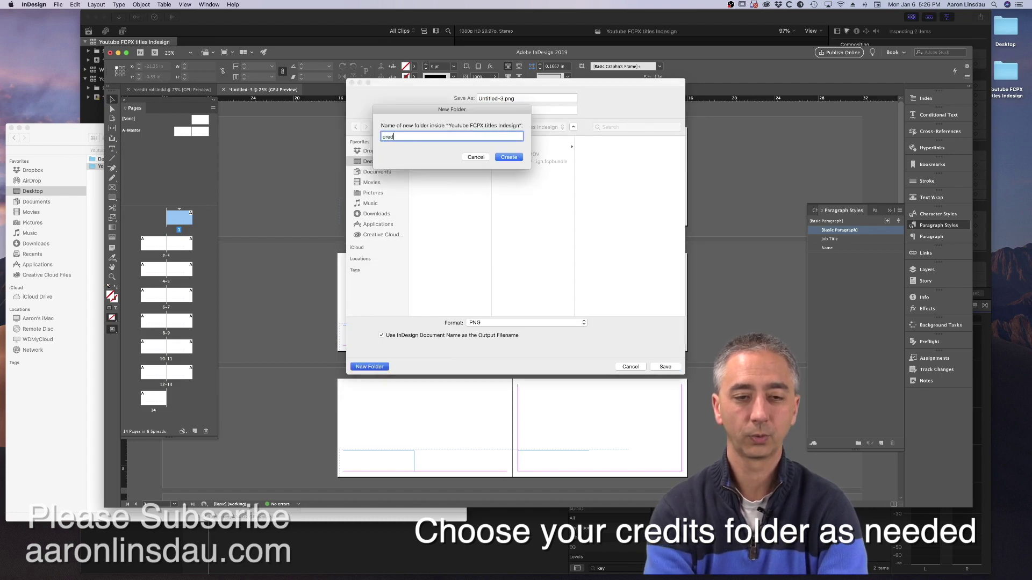
text(it roll 2)
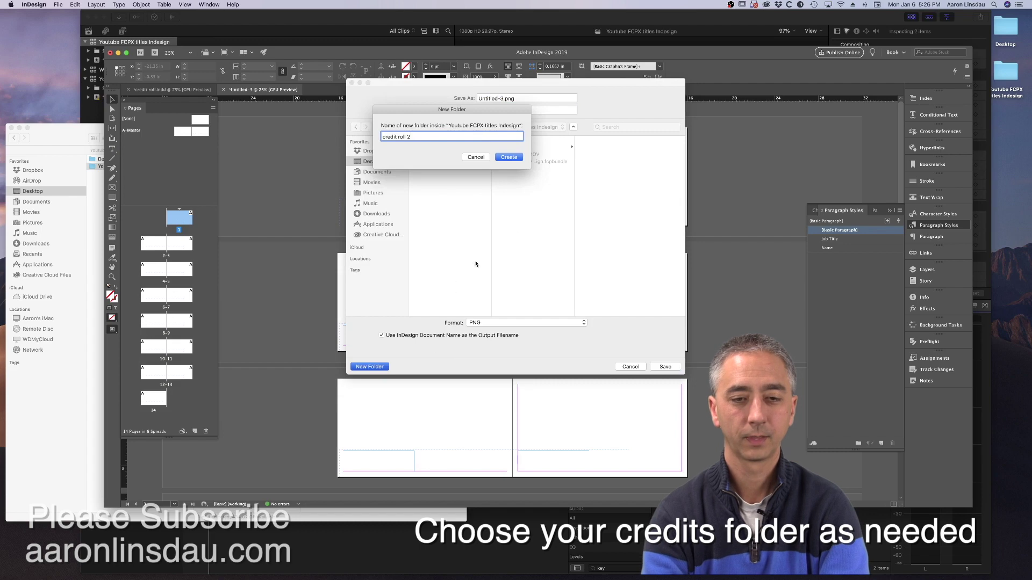
key(Return)
click(503, 99)
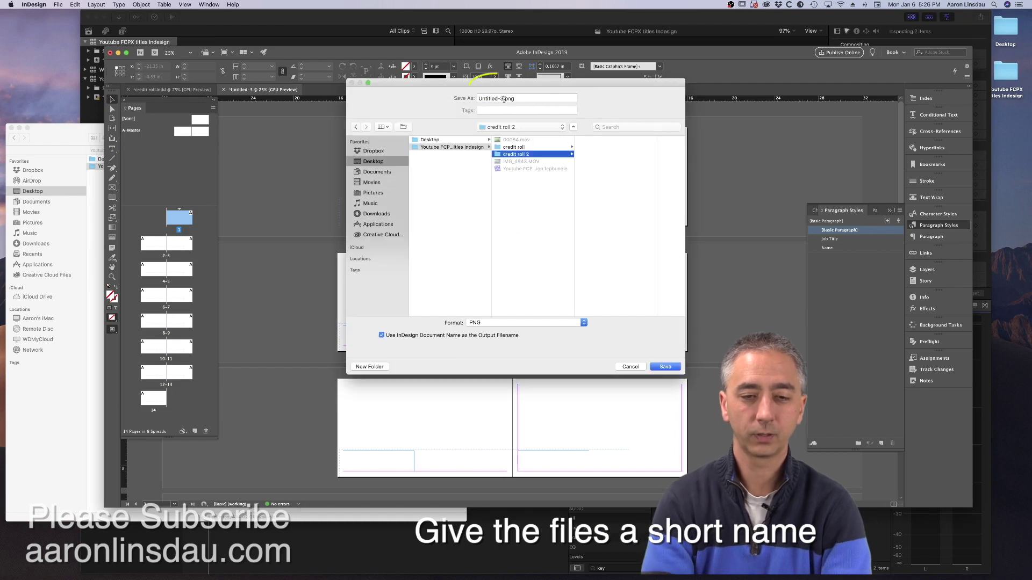
drag(504, 100, 478, 99)
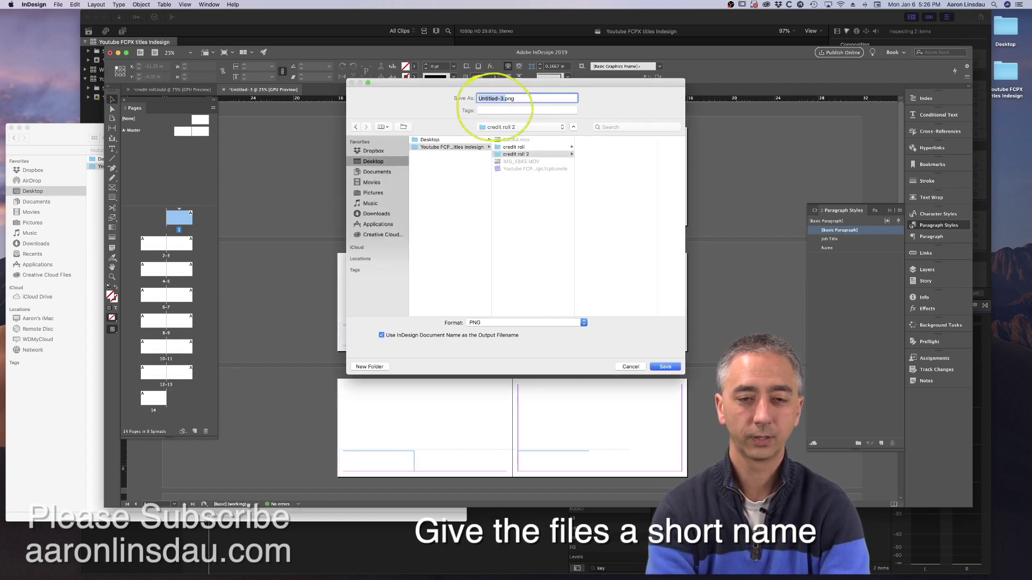
text(credits)
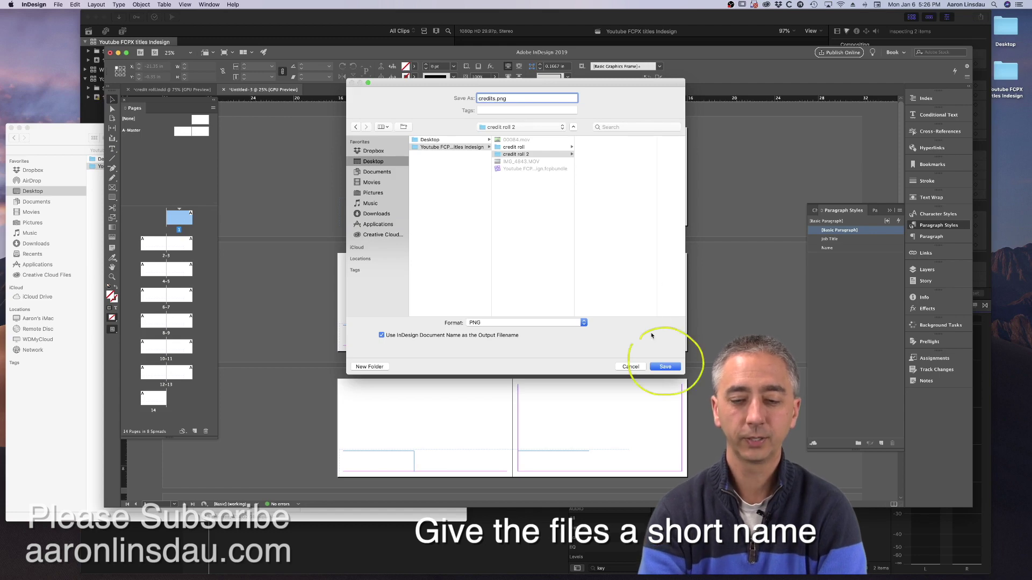
- Save to credit roll 2, exporting all pages at maximum quality, 600 ppi, with transparent backgrounds
click(674, 366)
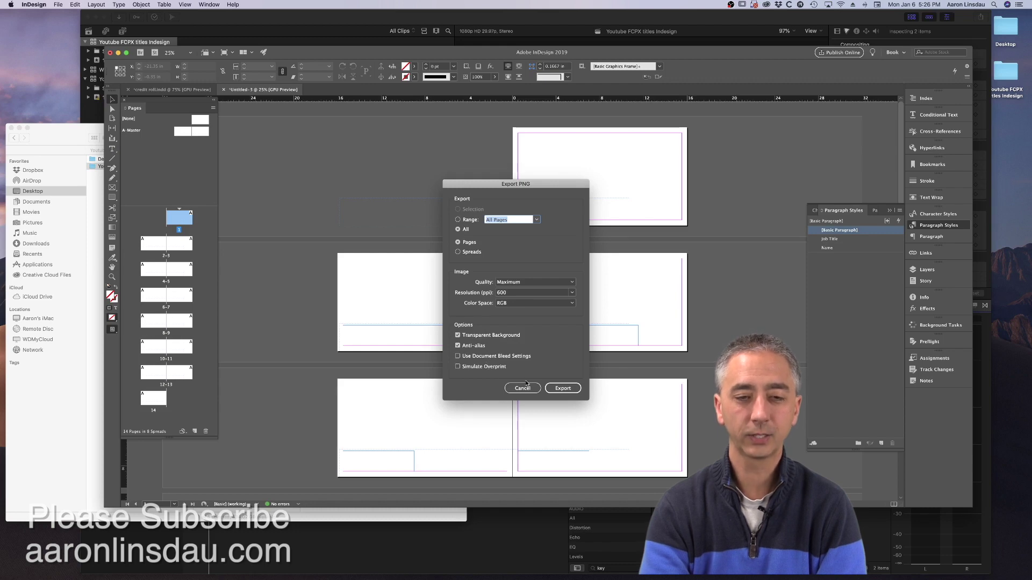
click(568, 390)
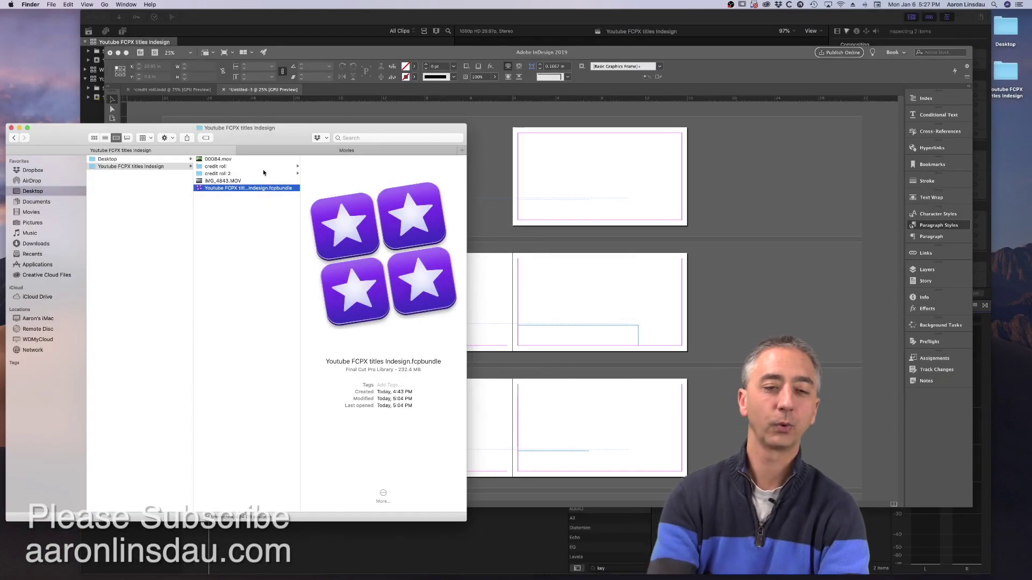
- Check that credit roll 2 holds credits.png through credits14.png, then switch to Final Cut Pro
click(263, 173)
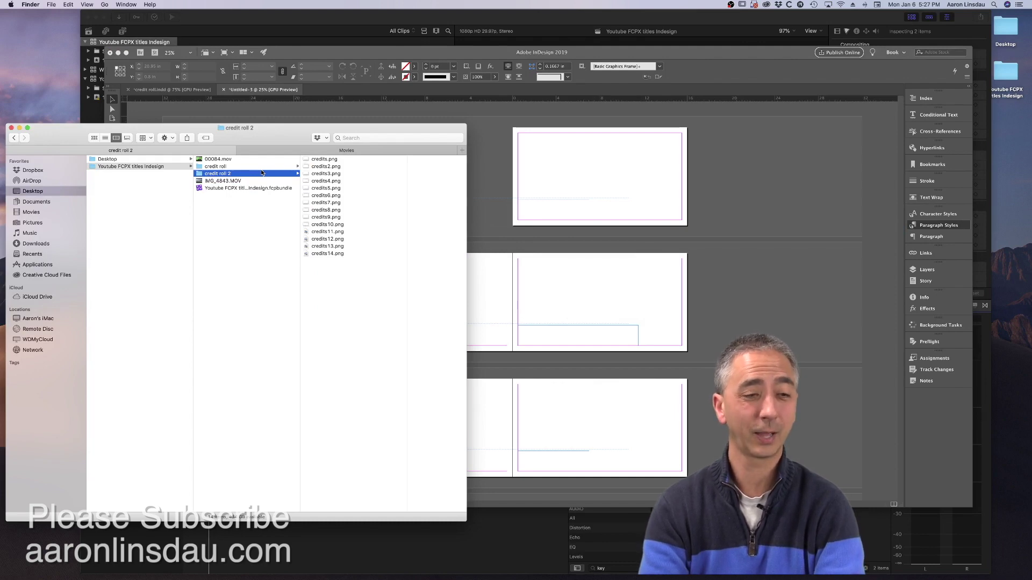
click(271, 22)
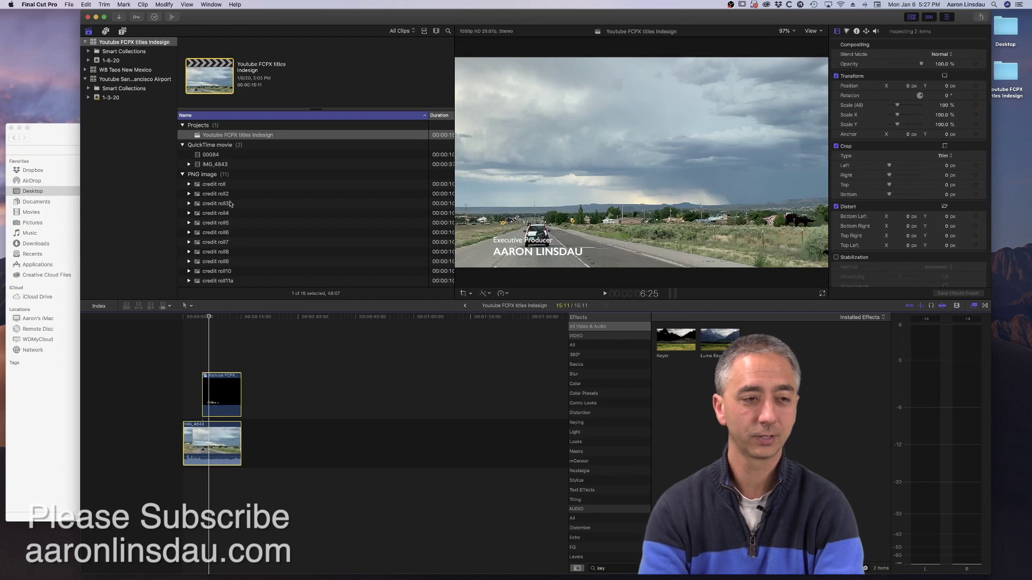
- Trash the old credit roll clips in event 1-6-20 and delete the old credits clip from the timeline
click(89, 61)
click(111, 60)
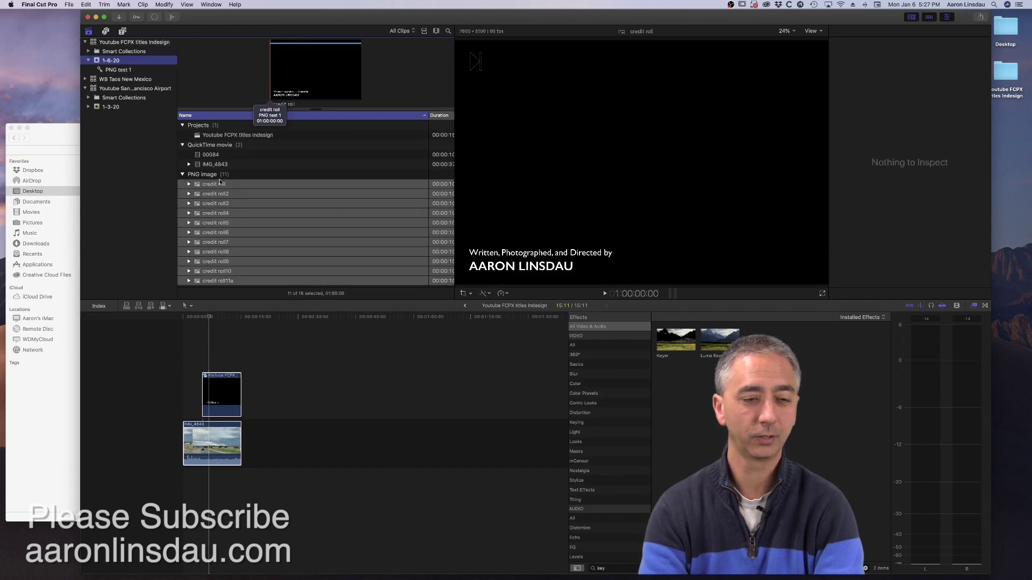
scroll(221, 187, down, 2)
right_click(224, 185)
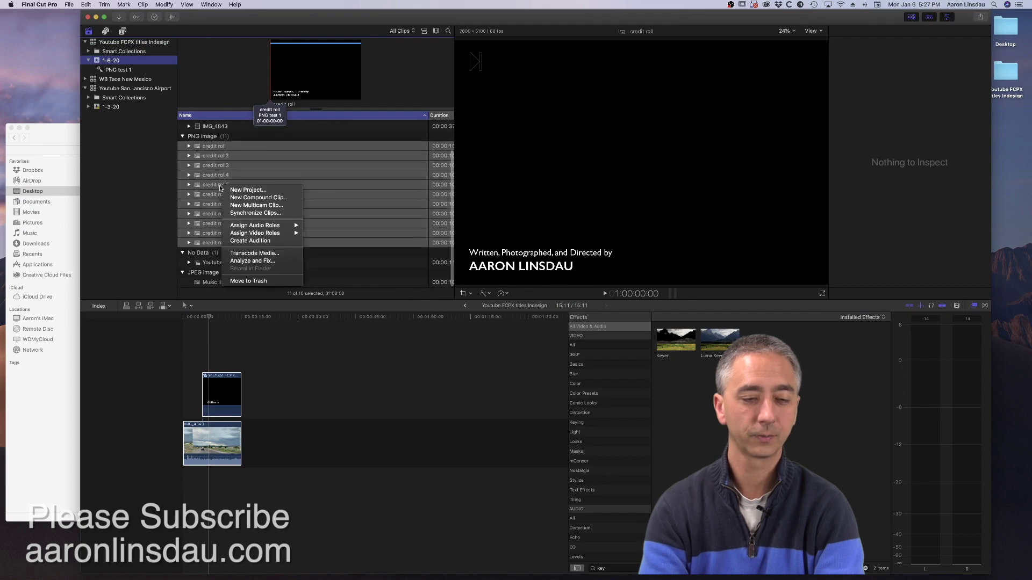
click(248, 281)
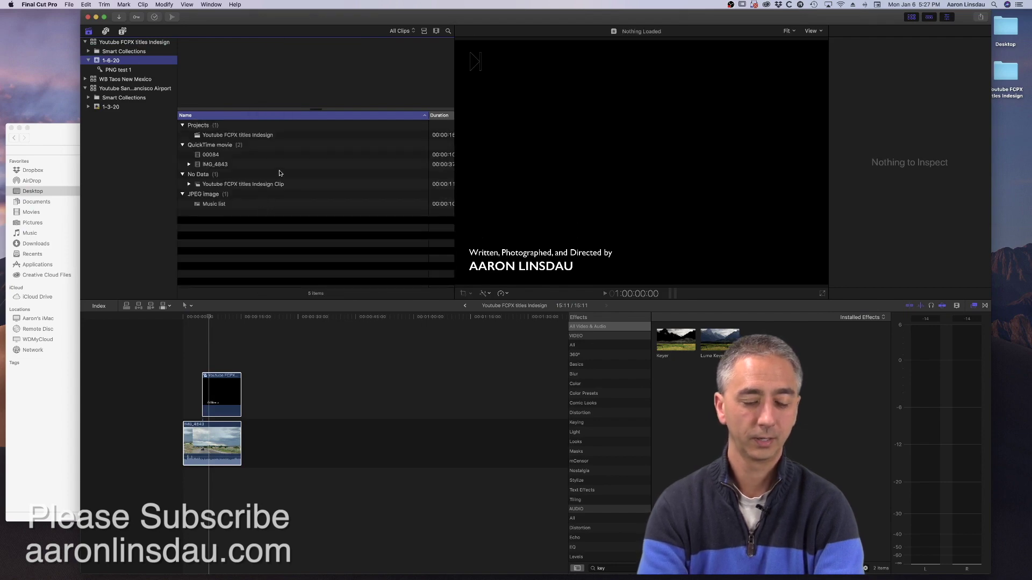
key(super+a)
key(Delete)
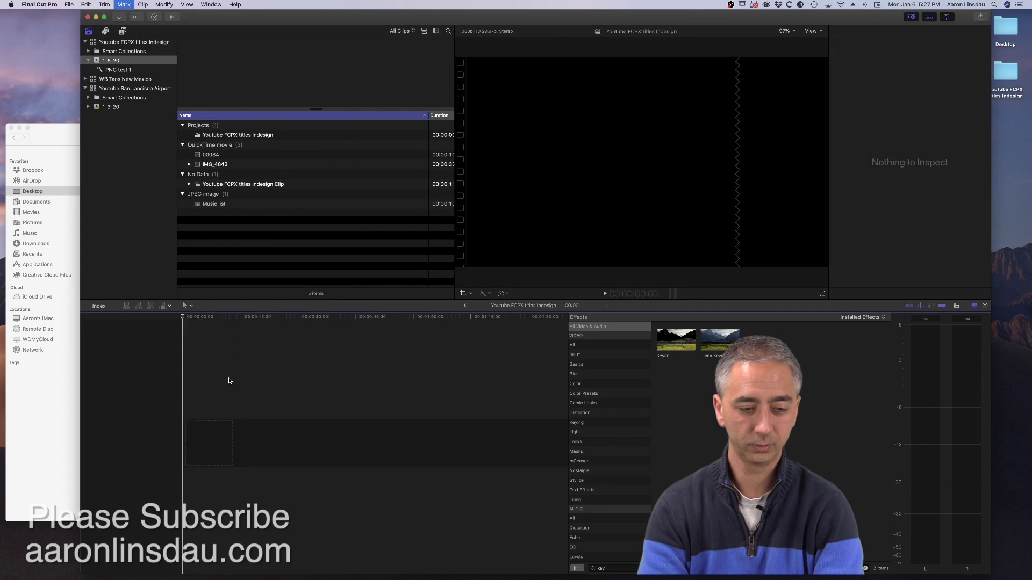
key(super+z)
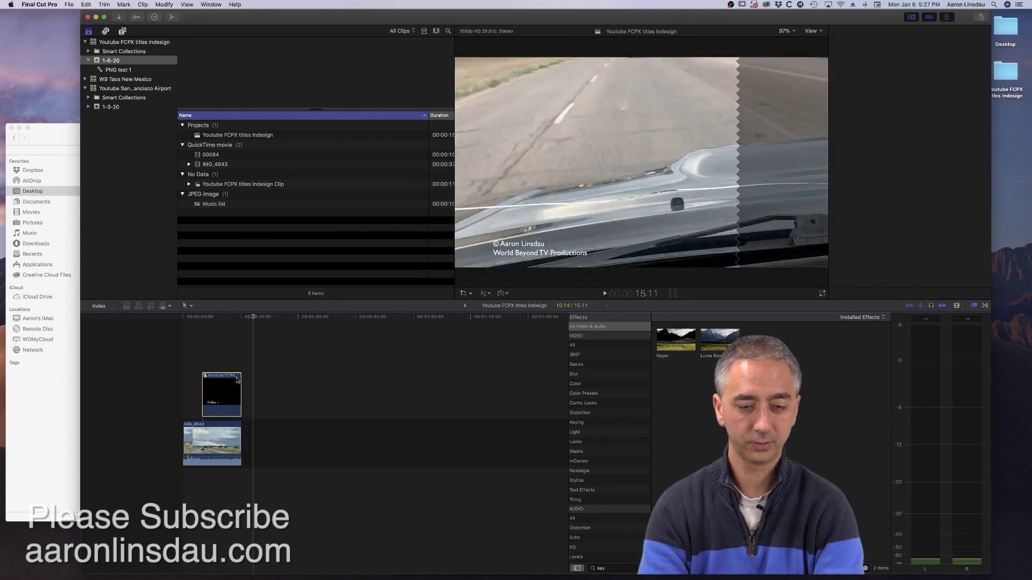
key(Delete)
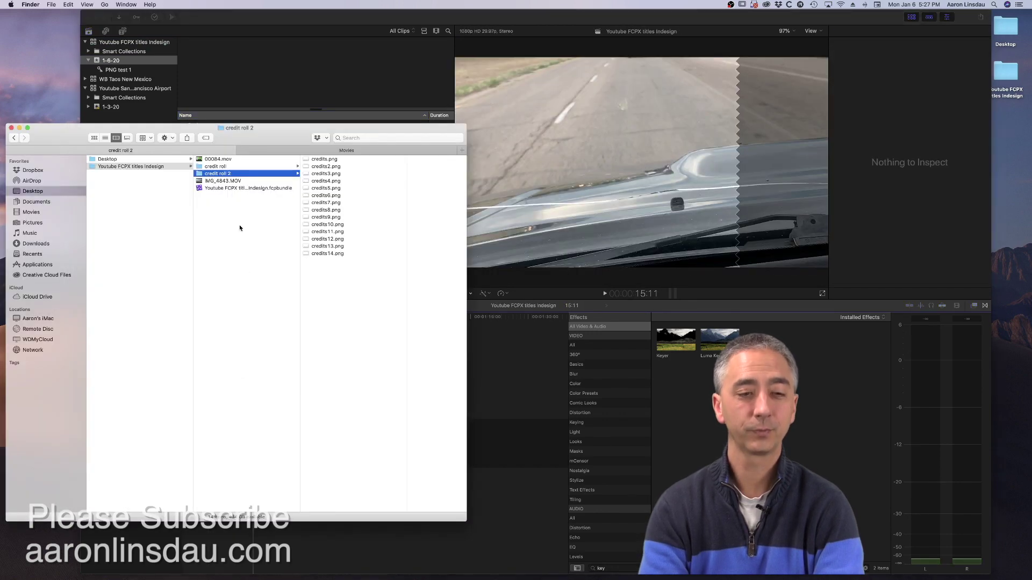
- Import the credit roll 2 folder into event 1-6-20 and view its clips
drag(257, 128, 255, 166)
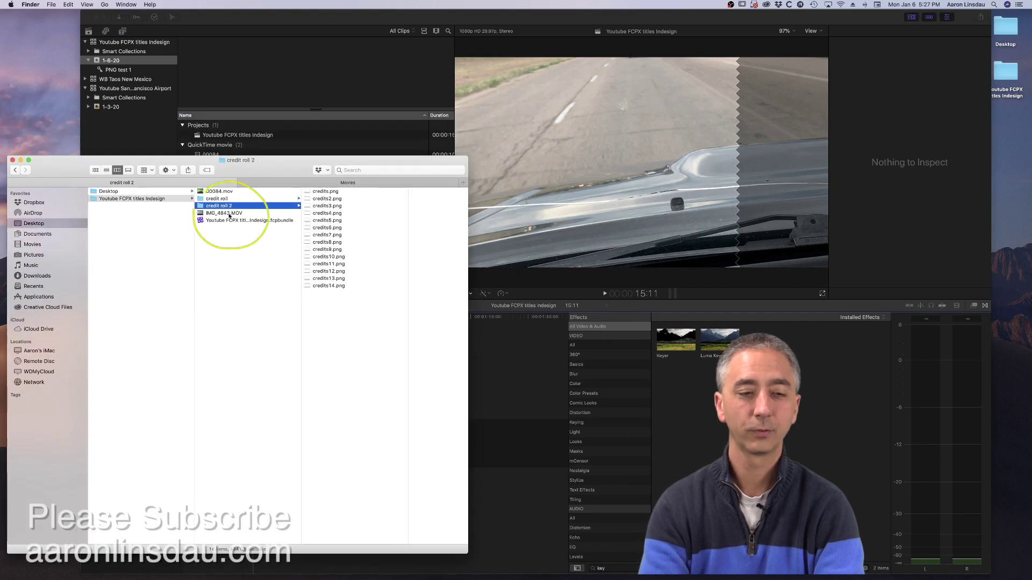
drag(221, 208, 130, 61)
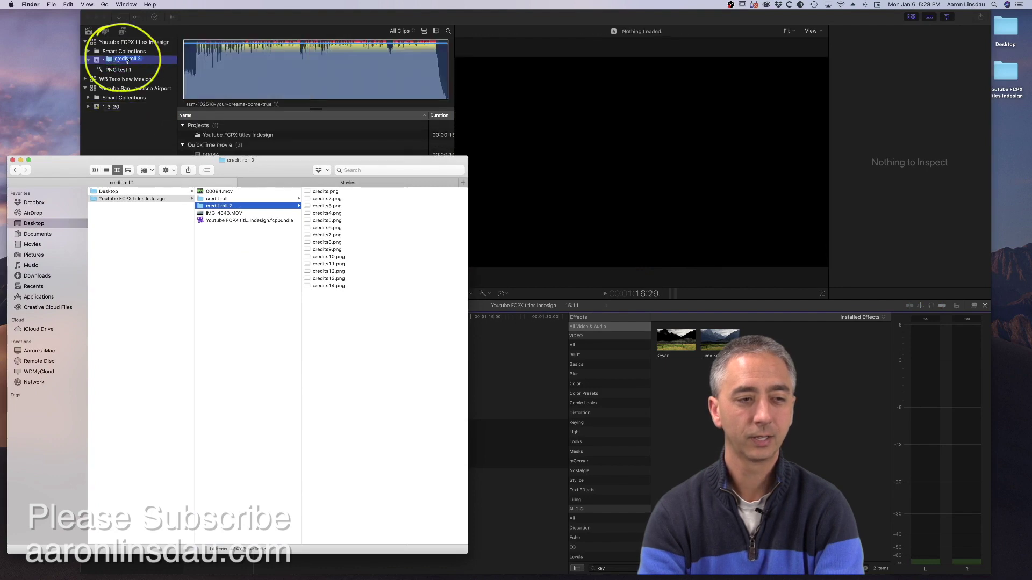
click(130, 61)
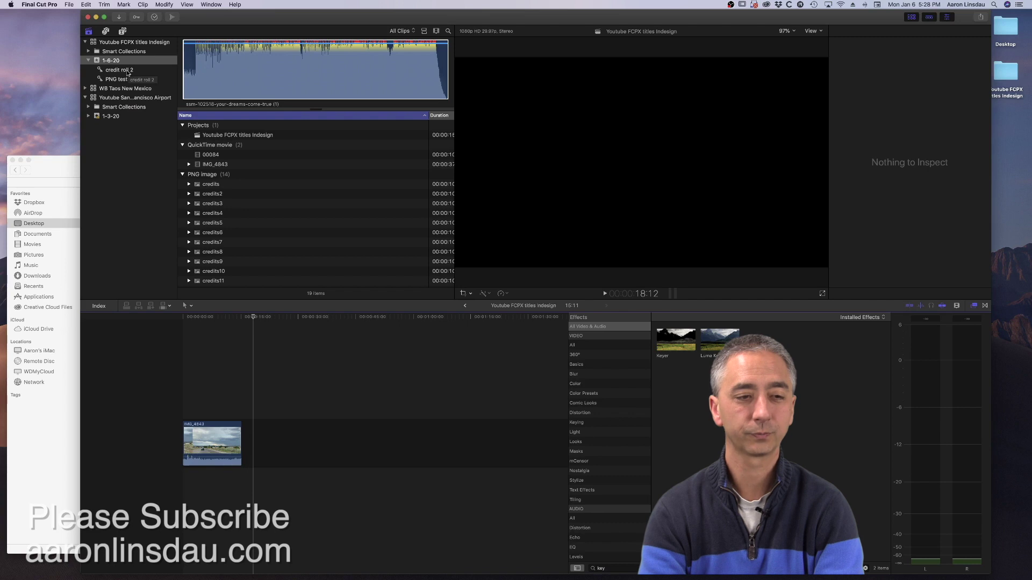
click(127, 71)
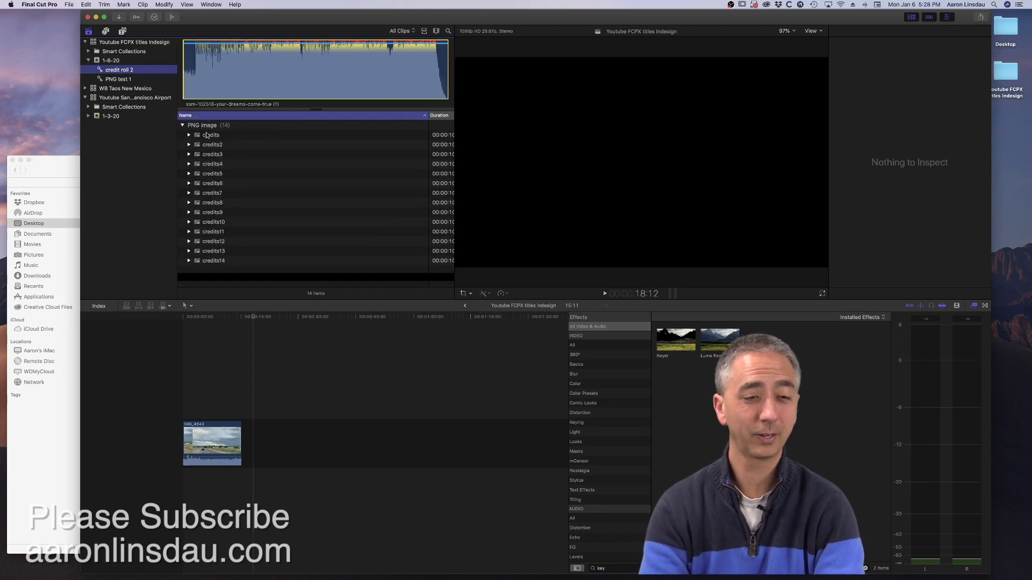
- Append the first credits image after the road clip and select it in the timeline
click(207, 136)
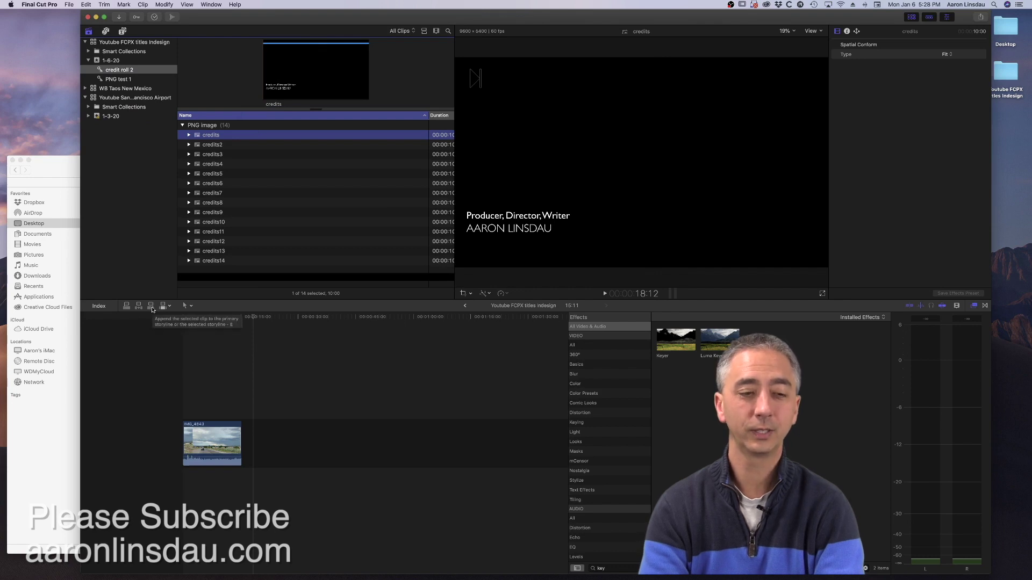
key(e)
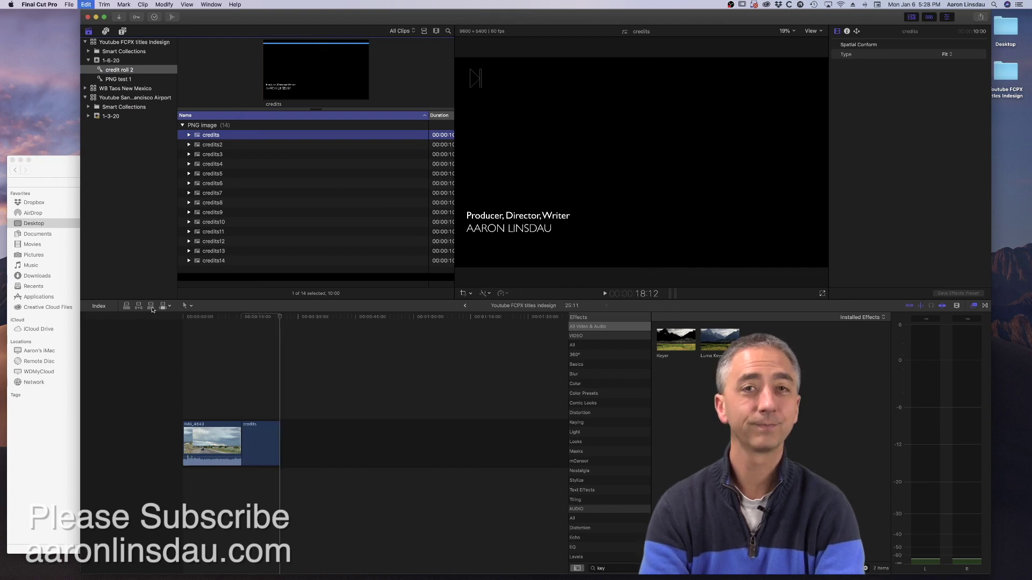
click(215, 376)
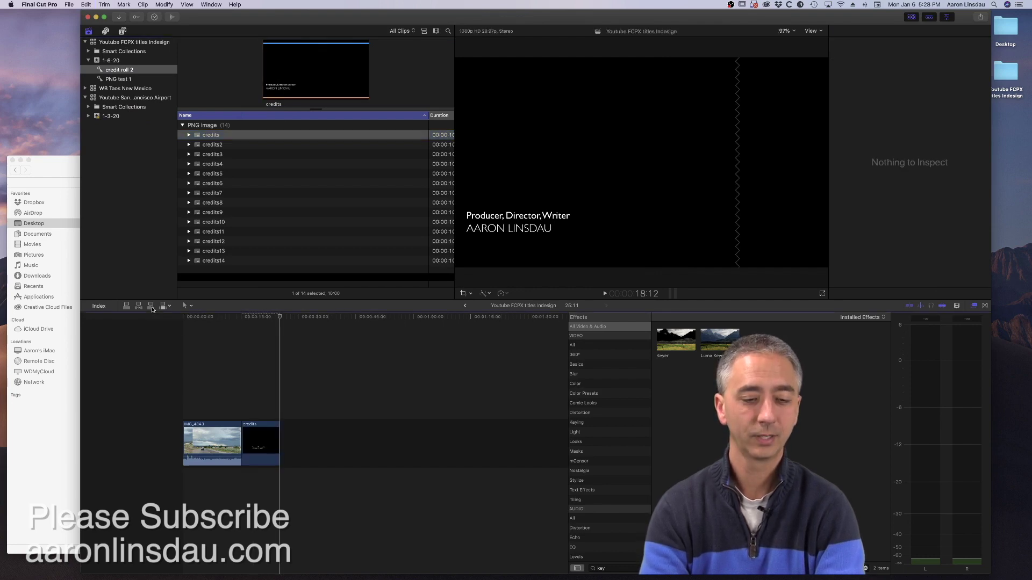
click(269, 437)
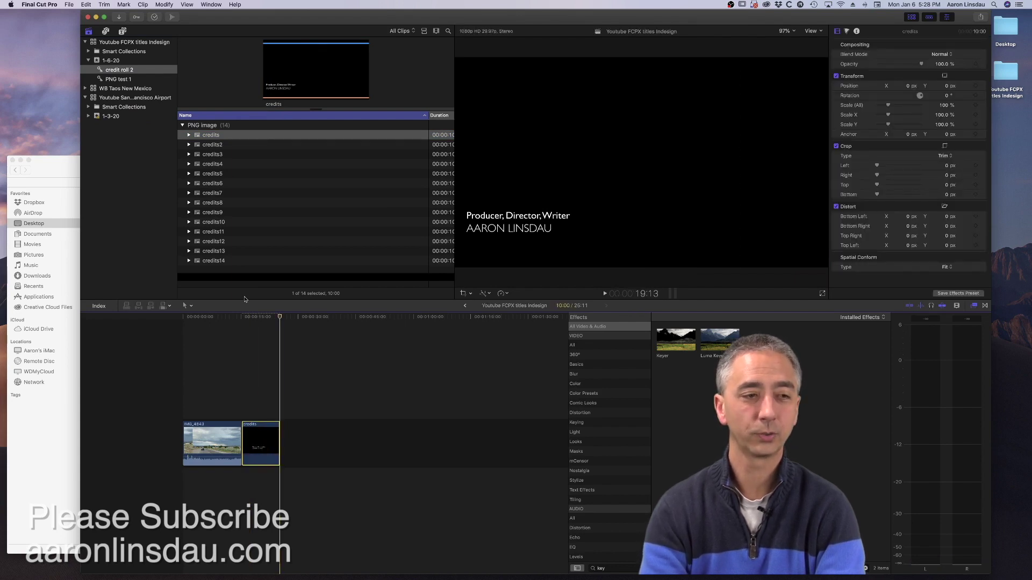
- Turn the credits clip into a compound clip named 'Credit roll' and open it
click(69, 4)
mouse_move(75, 15)
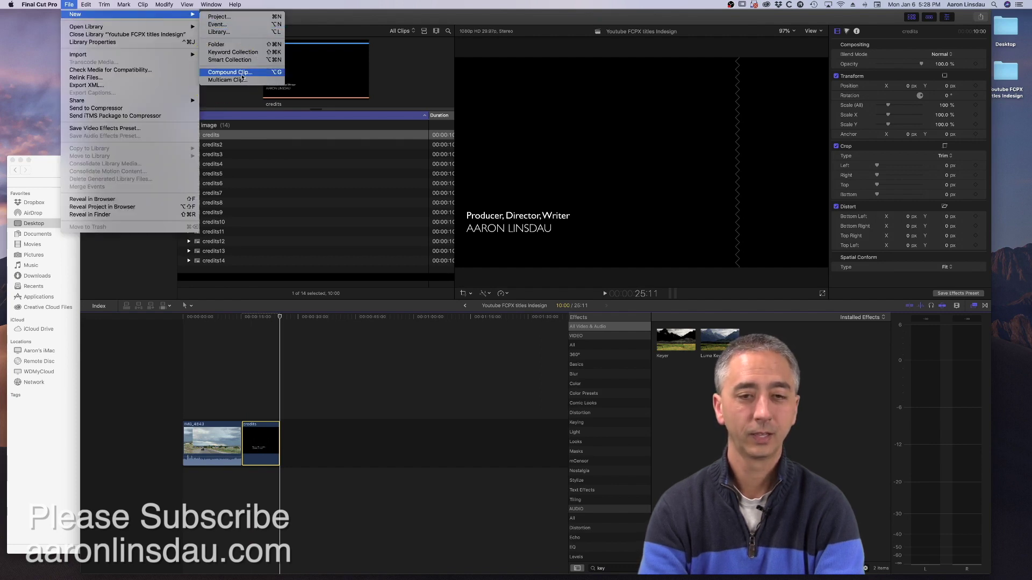
click(241, 76)
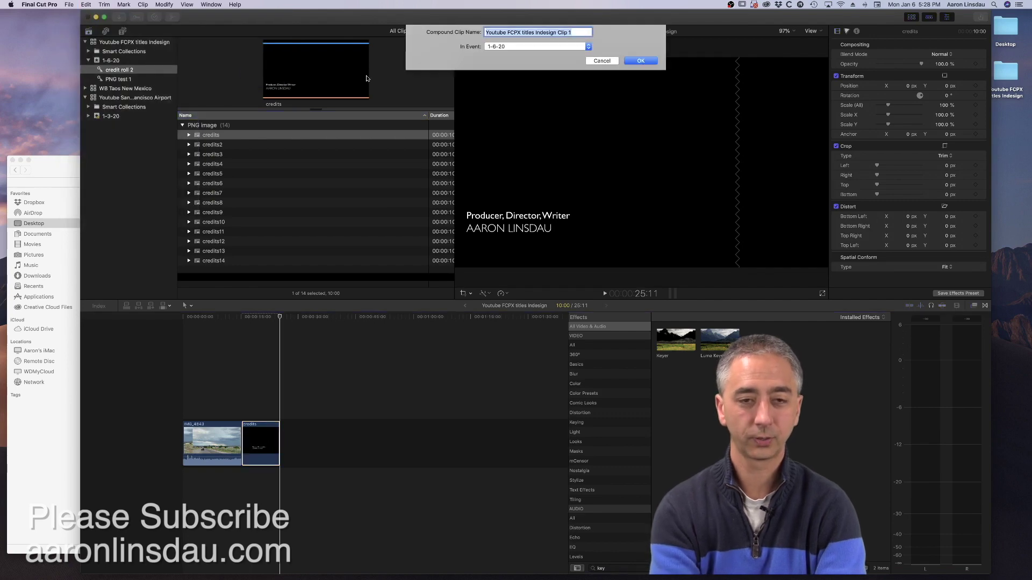
text(Credit roll)
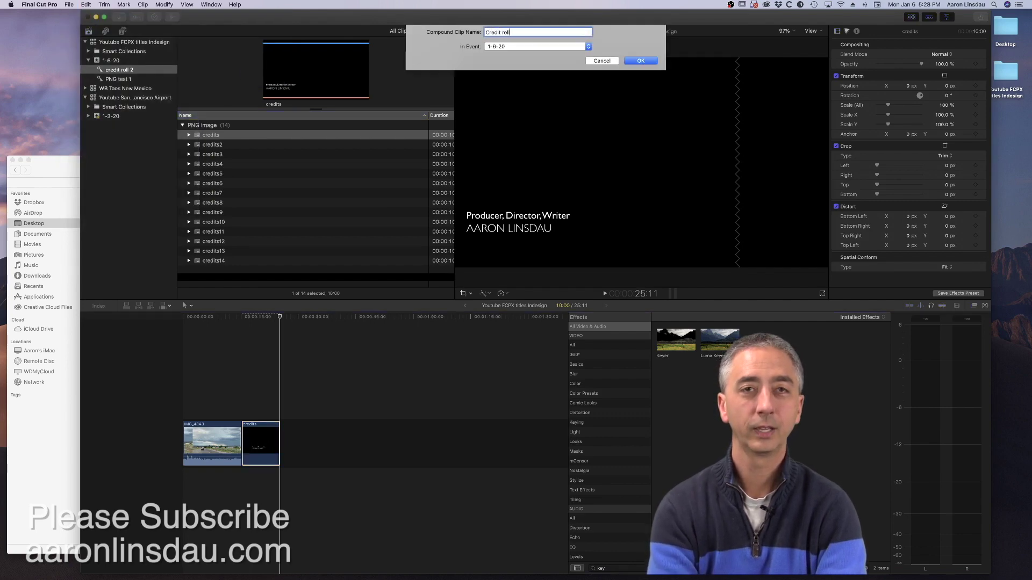
key(Return)
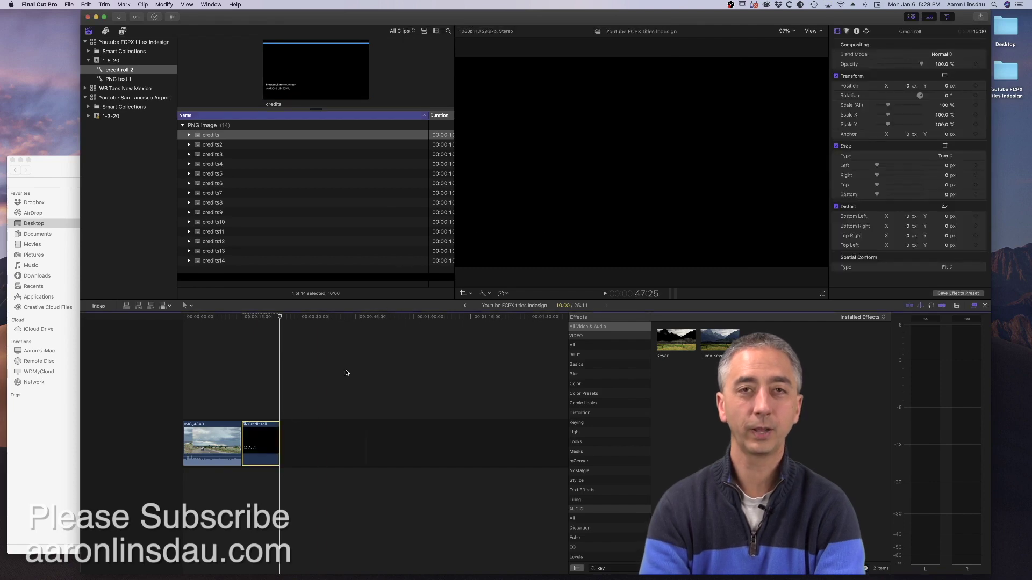
double_click(260, 431)
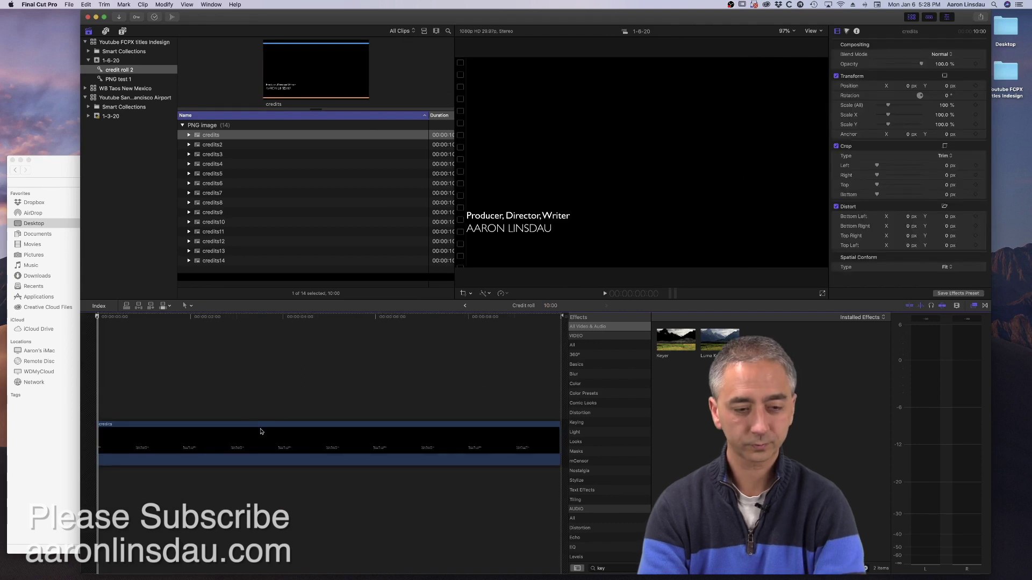
- Append credits2 through credits14 to the Credit roll storyline
click(212, 145)
shift+click(238, 261)
scroll(243, 225, left, 1)
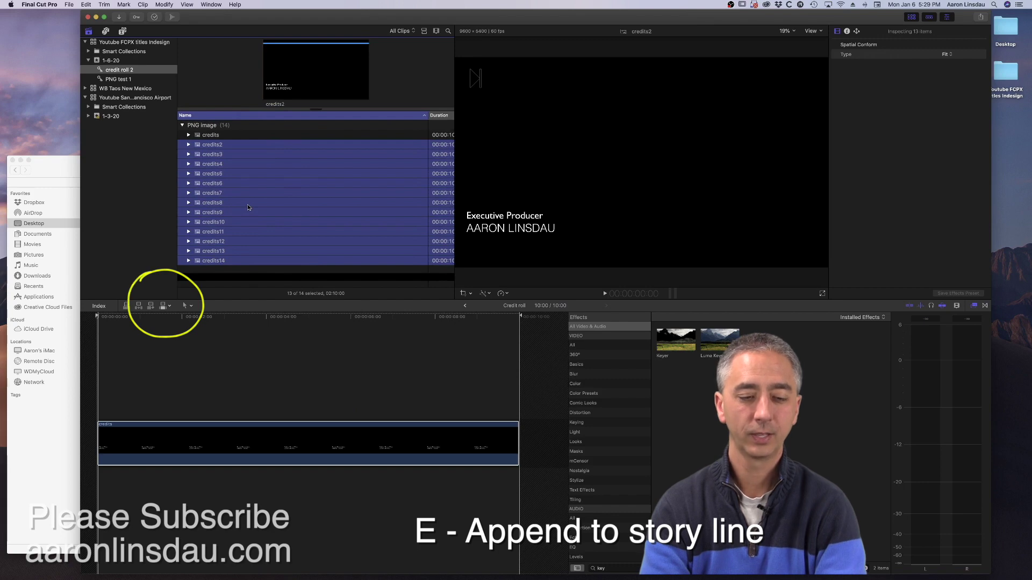
key(e)
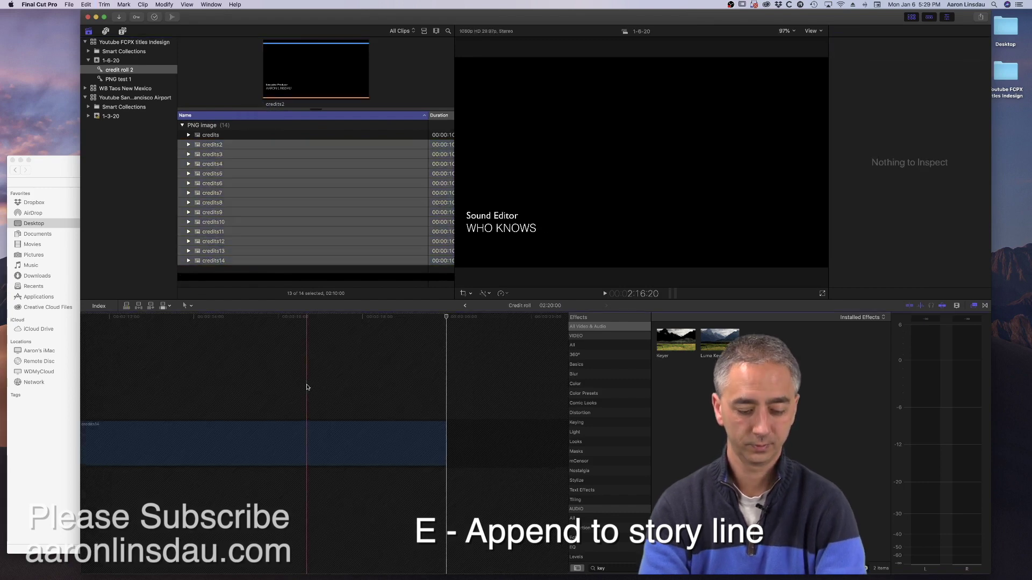
key(super+5)
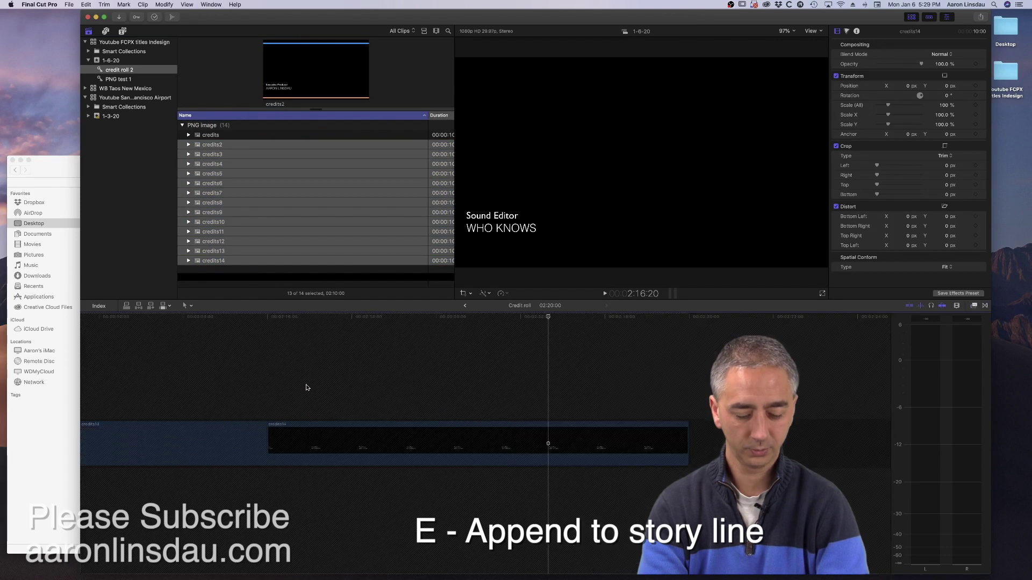
key(shift+z)
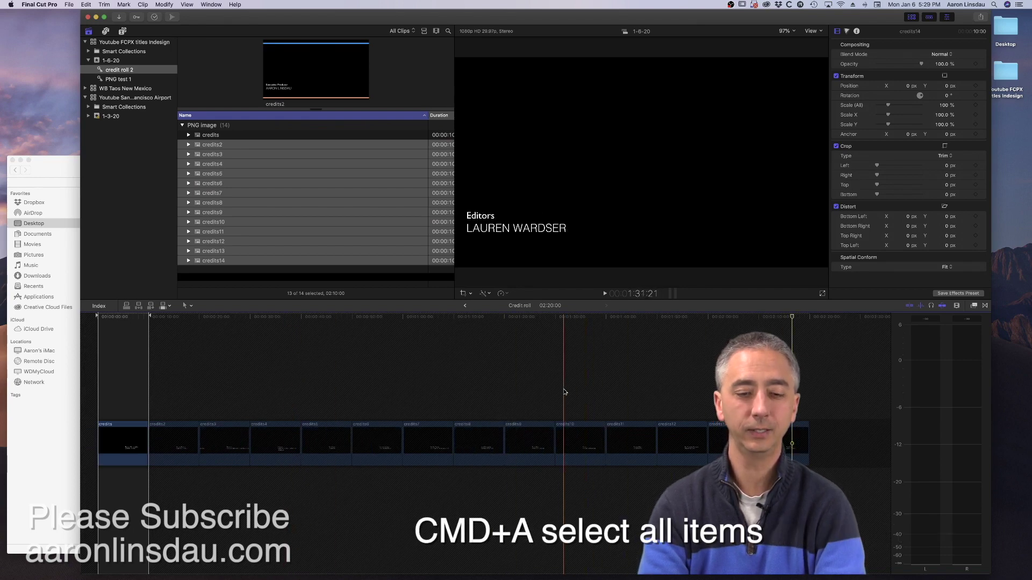
- Set every credit clip to 25 frames, then return to the main project timeline
key(super+a)
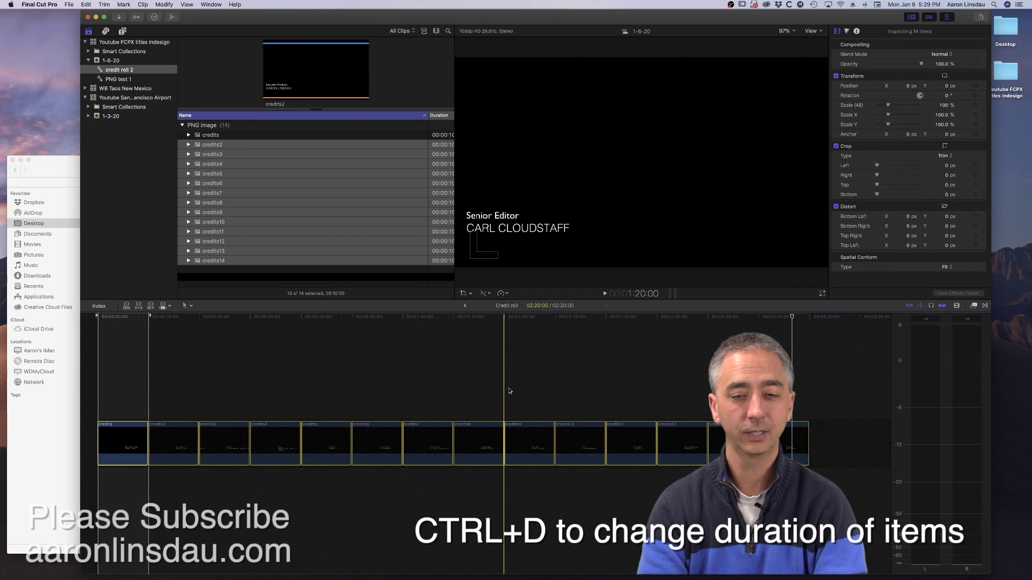
key(ctrl+d)
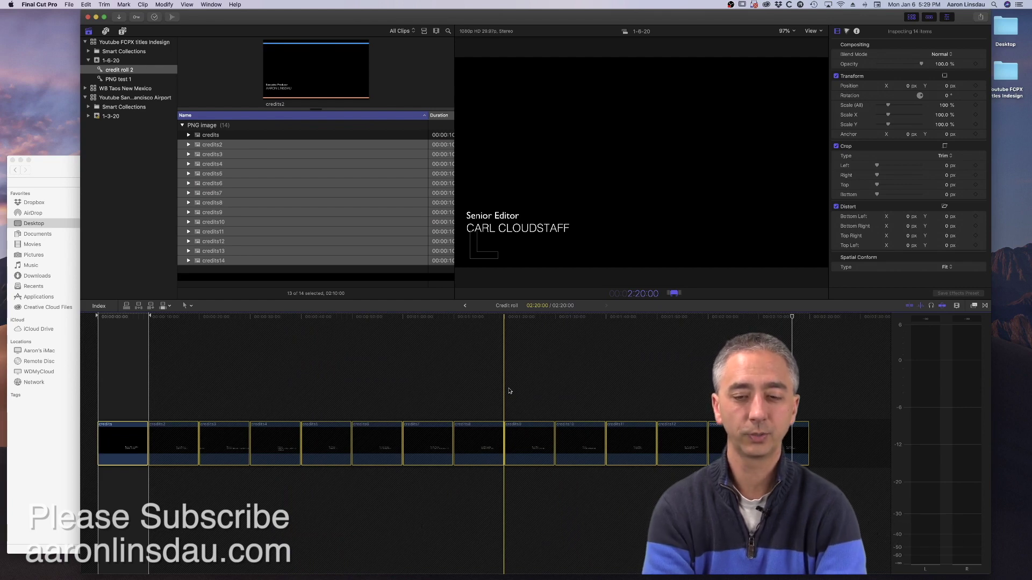
text(25)
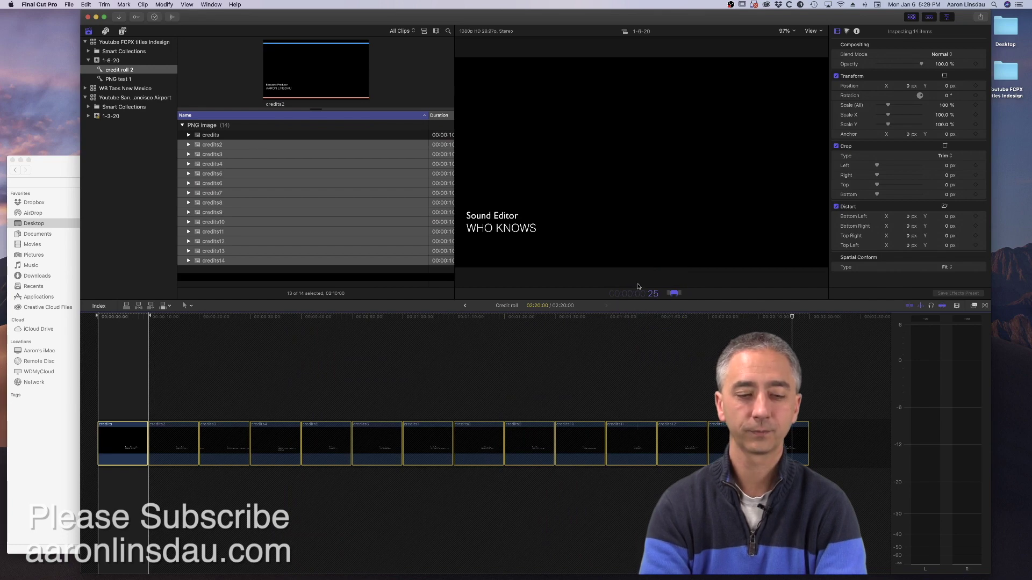
key(Return)
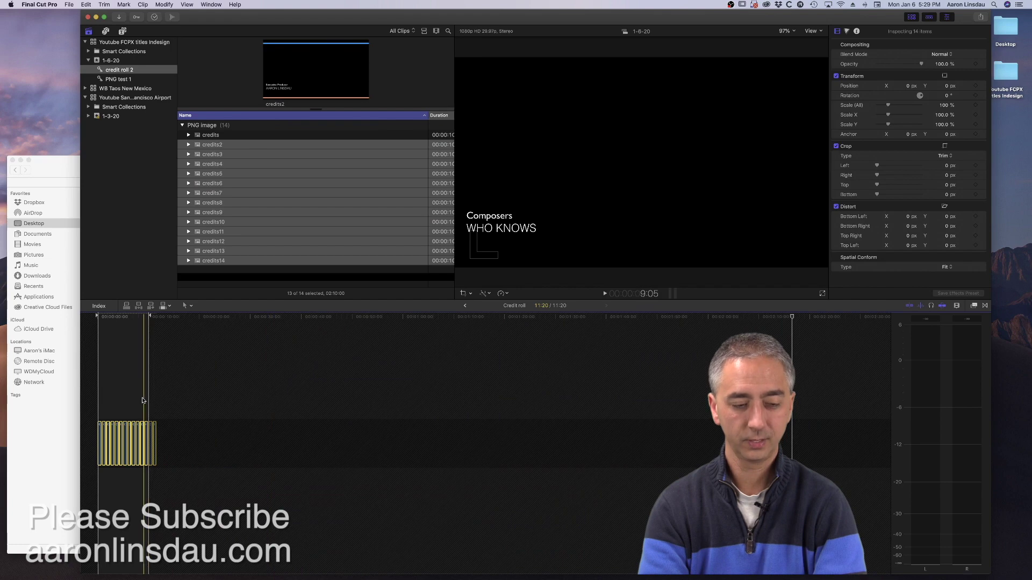
key(shift+z)
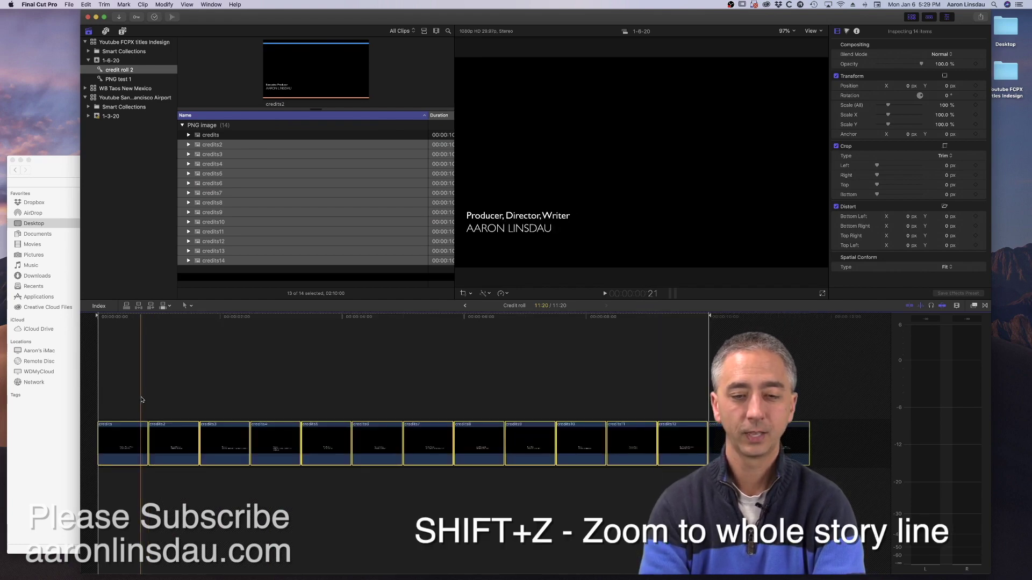
click(465, 305)
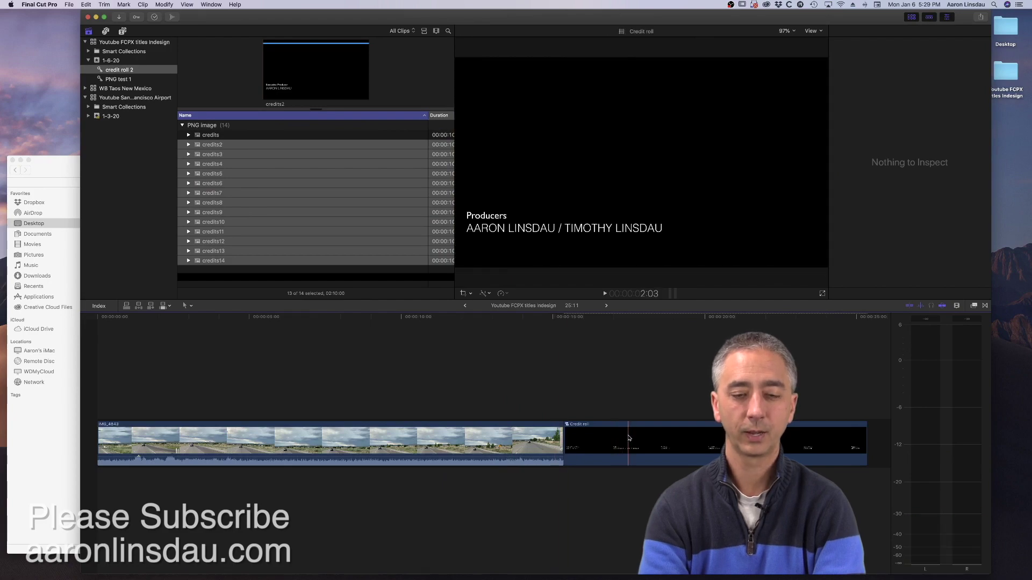
- Connect Credit roll above the end of the IMG_4843 road clip and extend it to end with the footage
drag(629, 438, 319, 390)
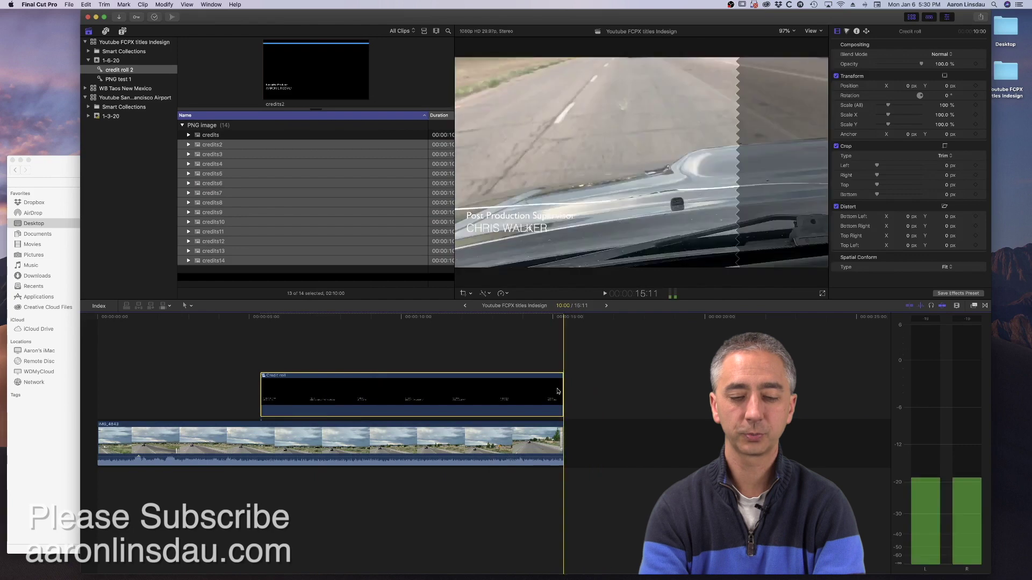
drag(557, 391, 672, 393)
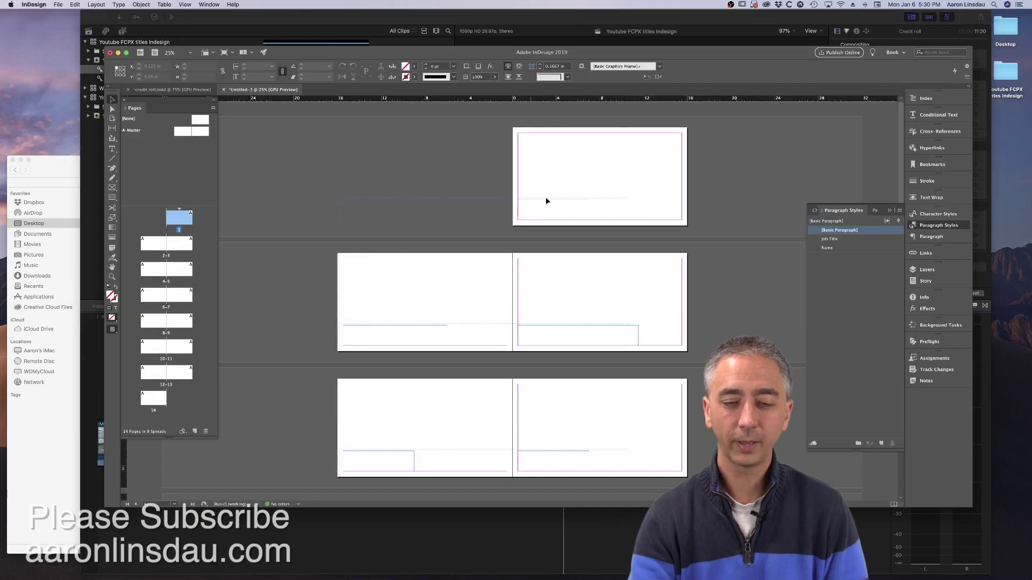
- Fill the bottom text frame on the A-Master with Black, then return to page 1
double_click(538, 208)
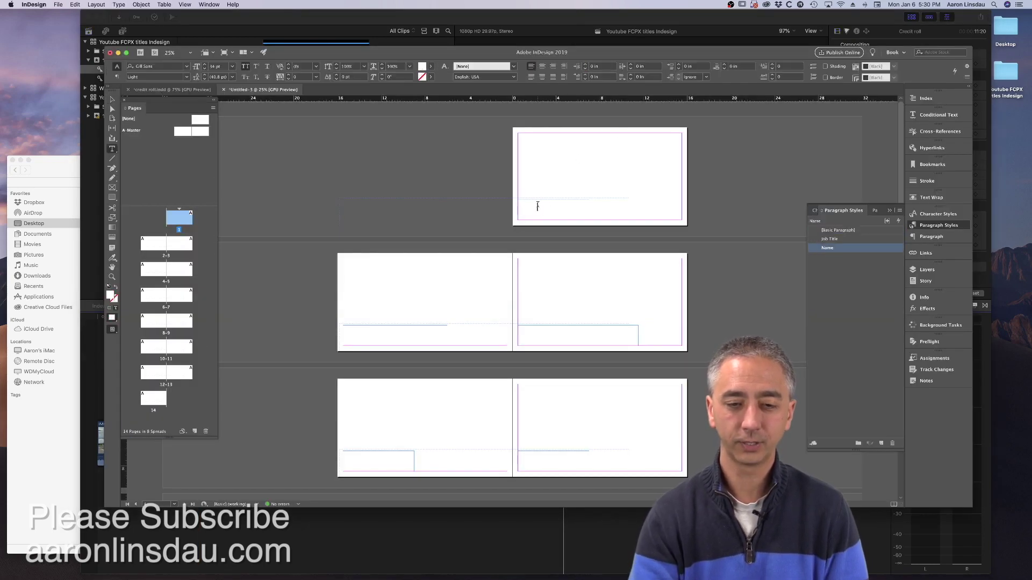
key(Up)
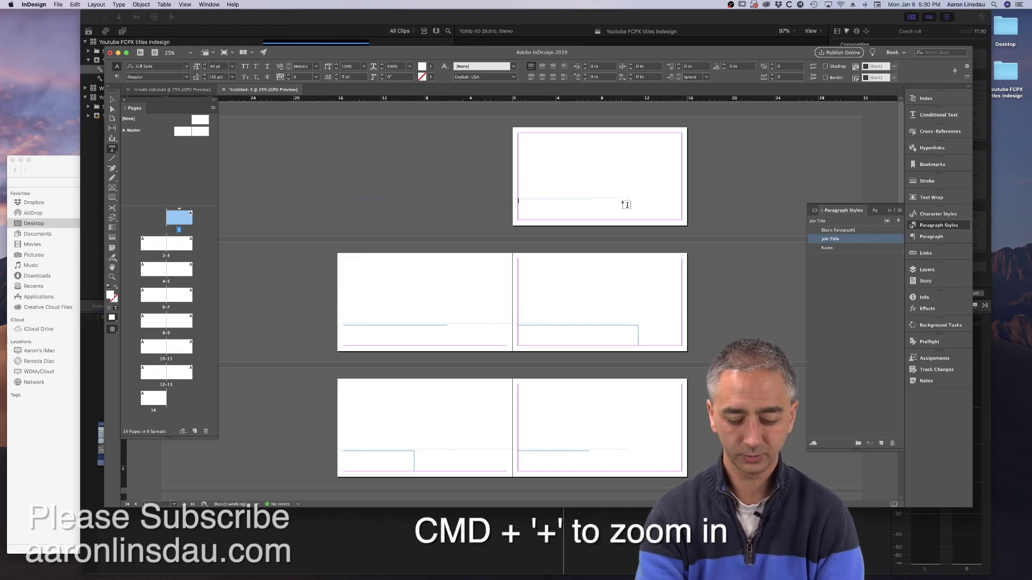
key(super+equal)
key(super+equal)
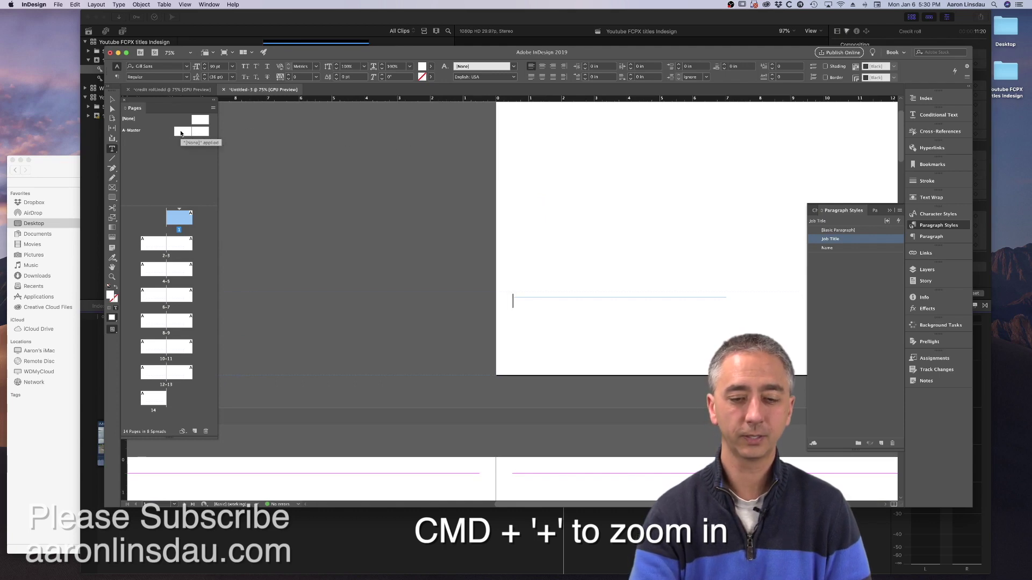
double_click(180, 132)
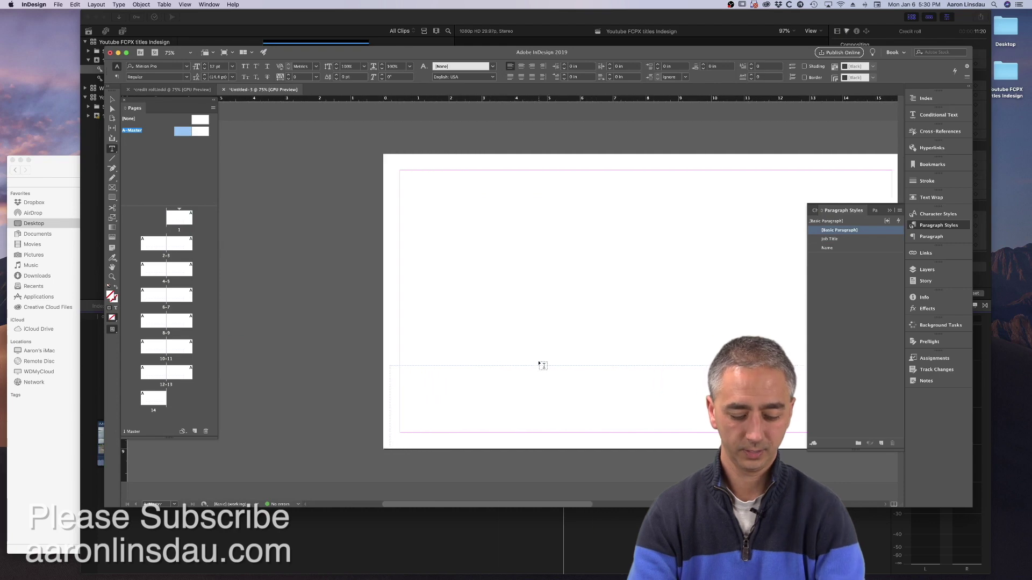
key(Escape)
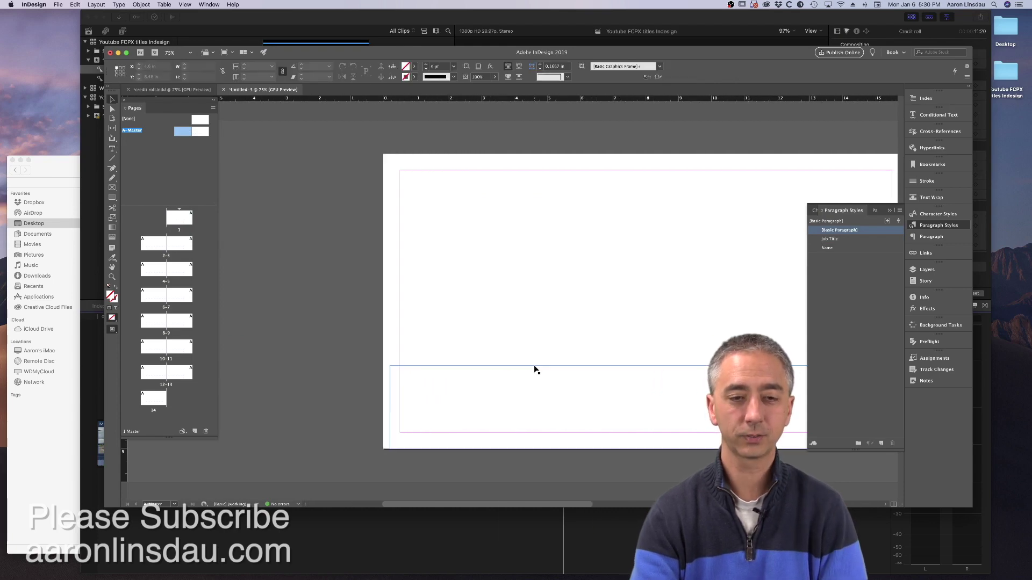
click(536, 368)
click(414, 66)
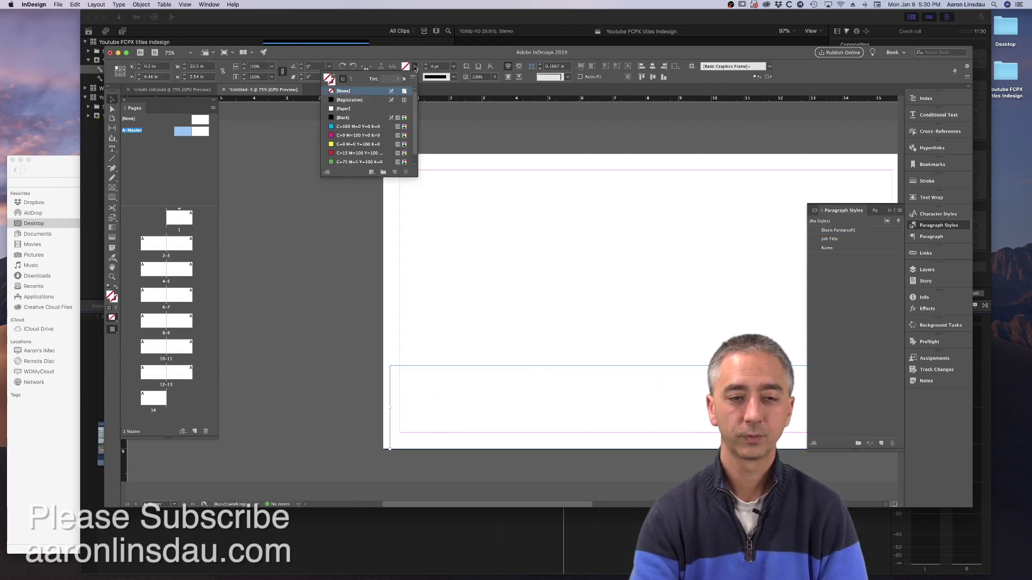
click(356, 118)
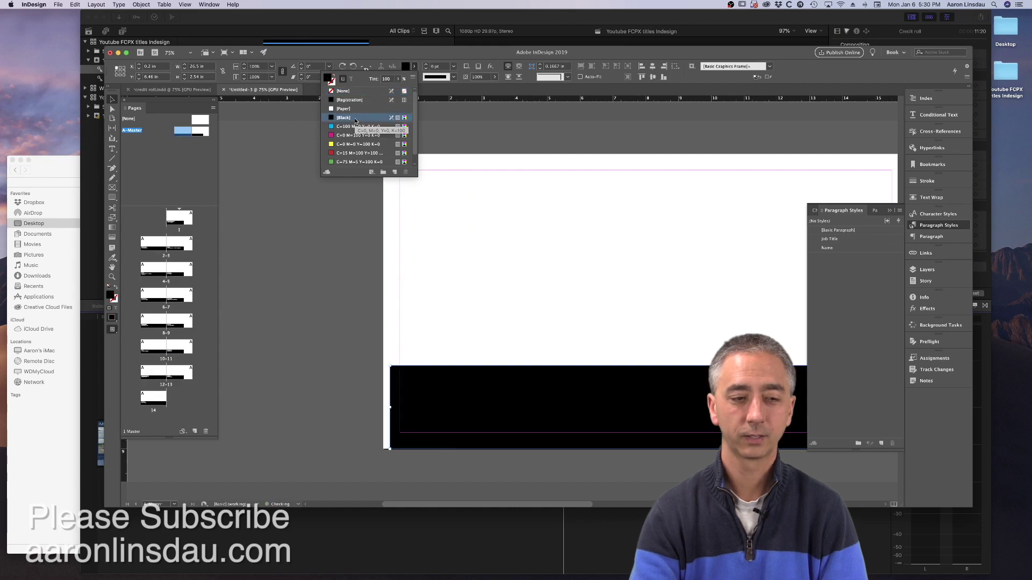
double_click(186, 214)
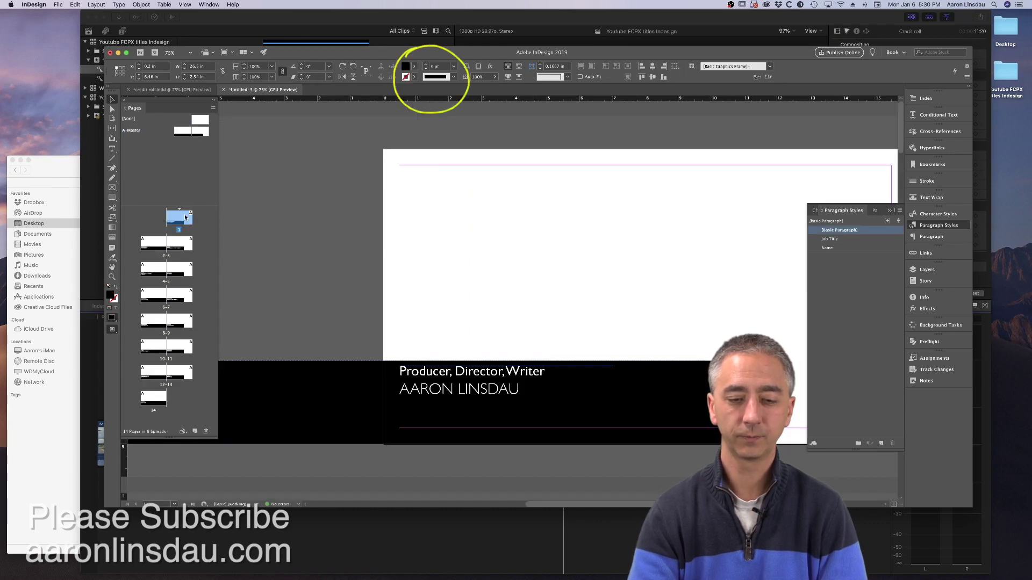
double_click(534, 373)
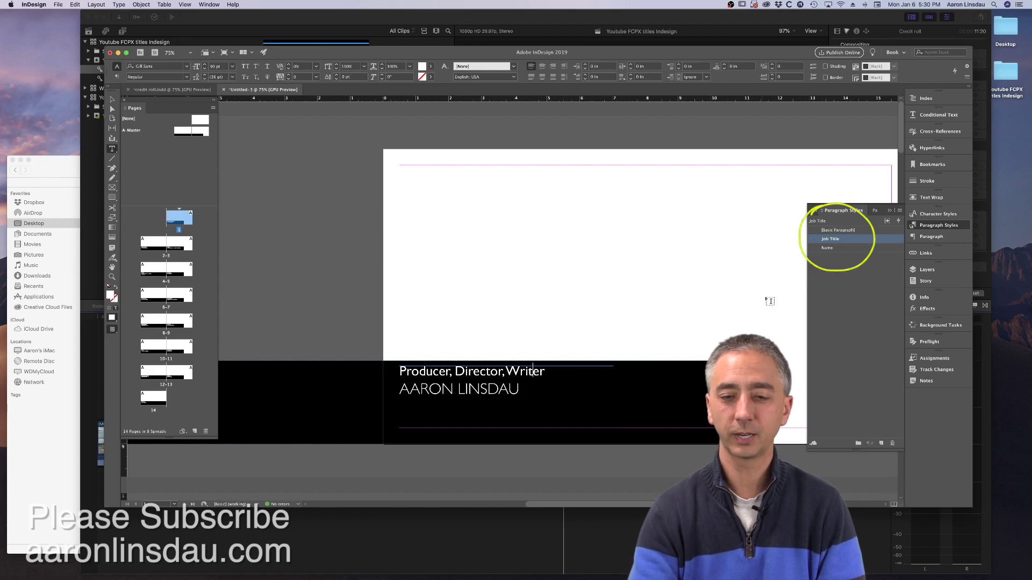
- Change the Job Title paragraph style to Minion Pro at 41 pt and zoom out to review the pages
double_click(849, 243)
click(620, 179)
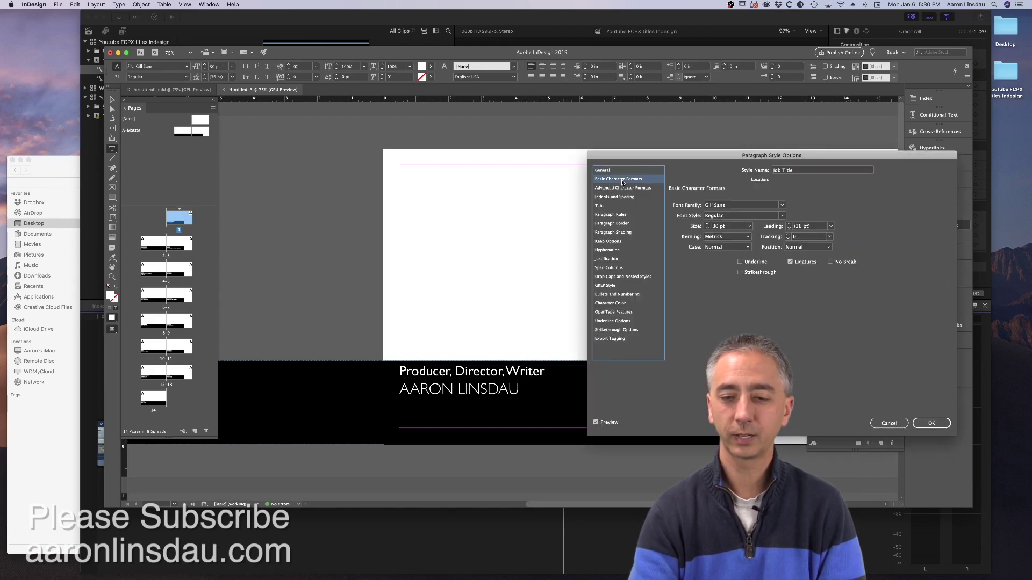
click(767, 205)
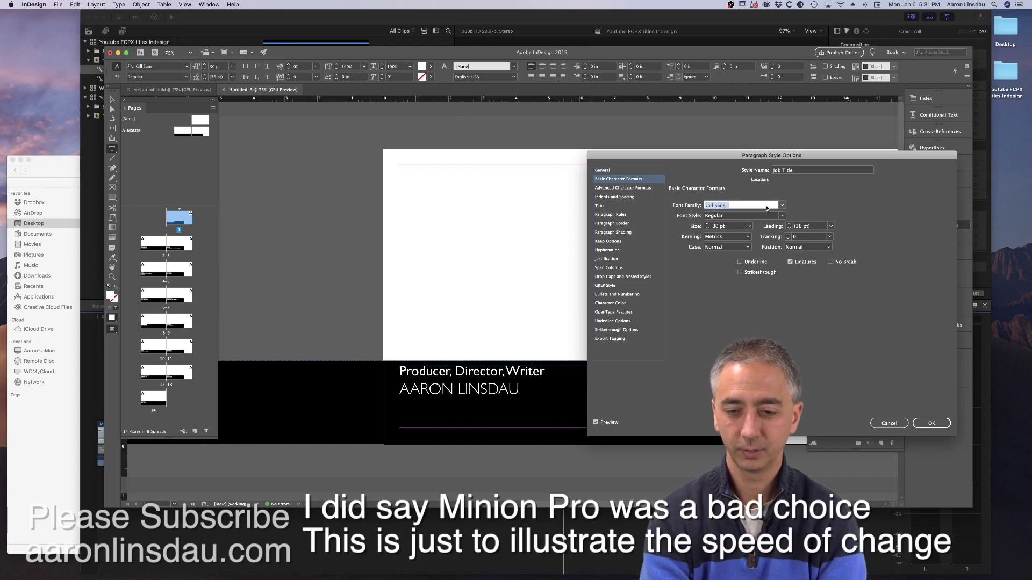
text(Minion Pro)
key(Tab)
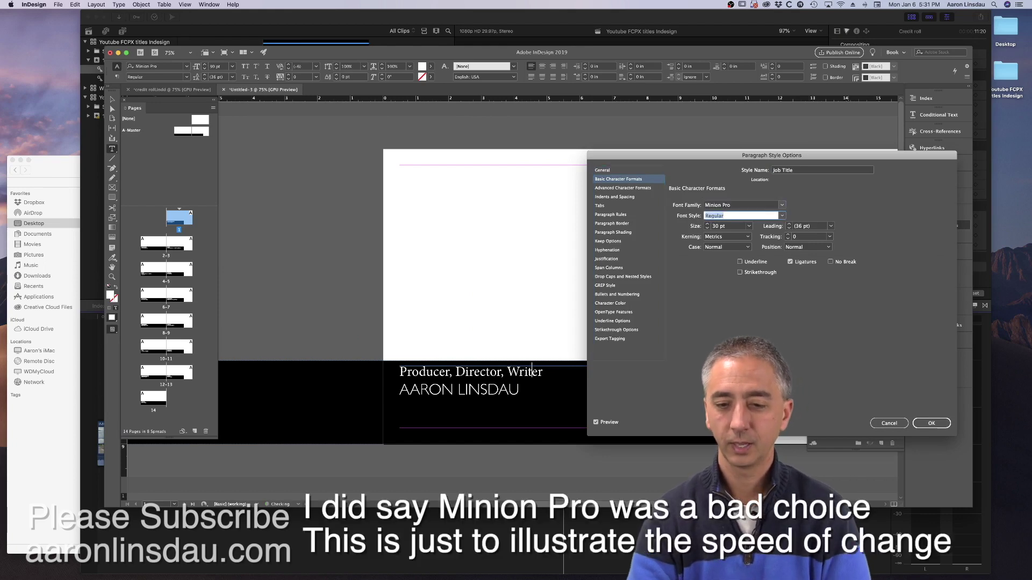
click(707, 225)
click(707, 224)
click(707, 224)
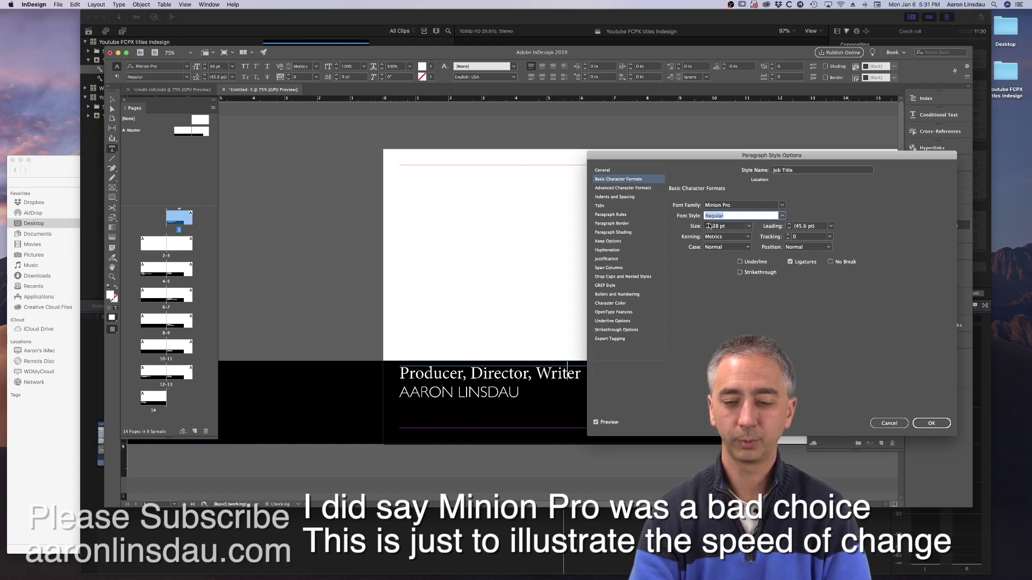
click(707, 224)
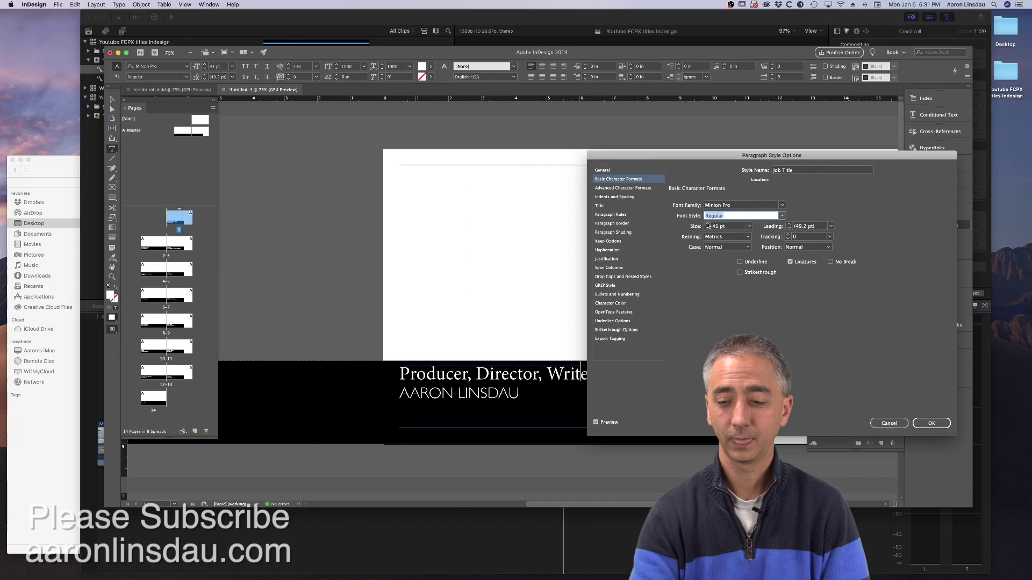
click(939, 424)
key(super+minus)
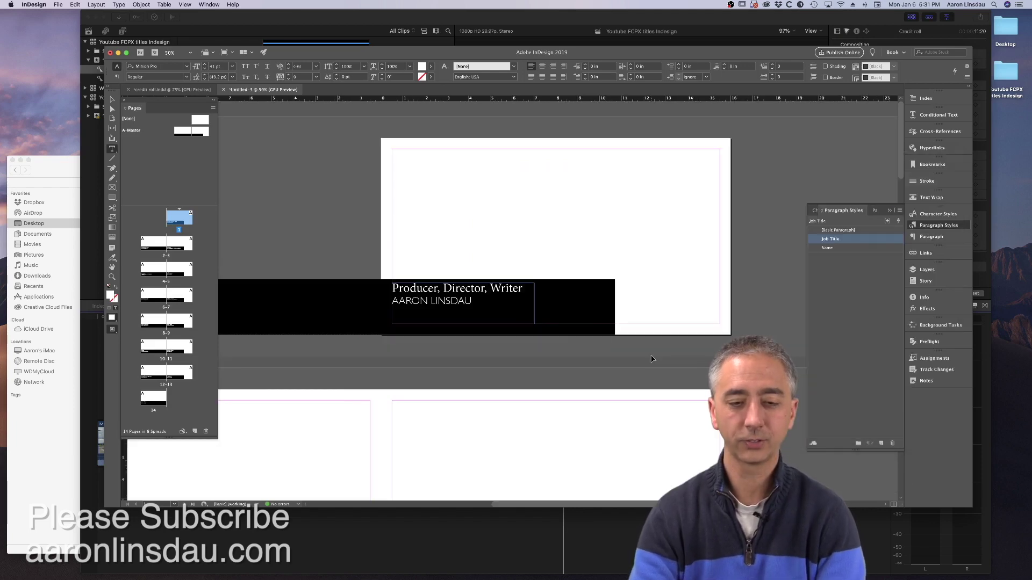
key(super+minus)
scroll(653, 359, down, 3)
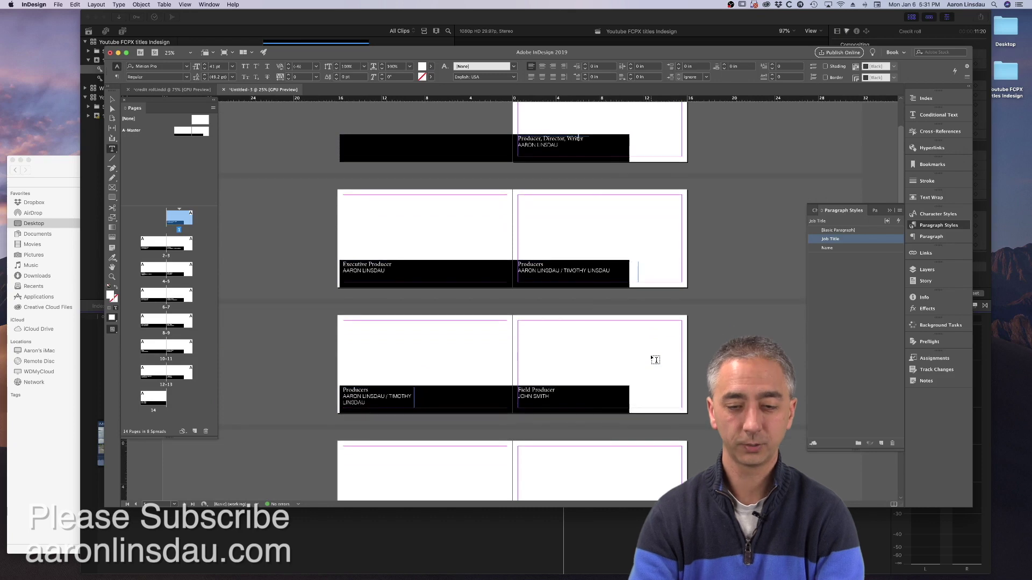
key(Escape)
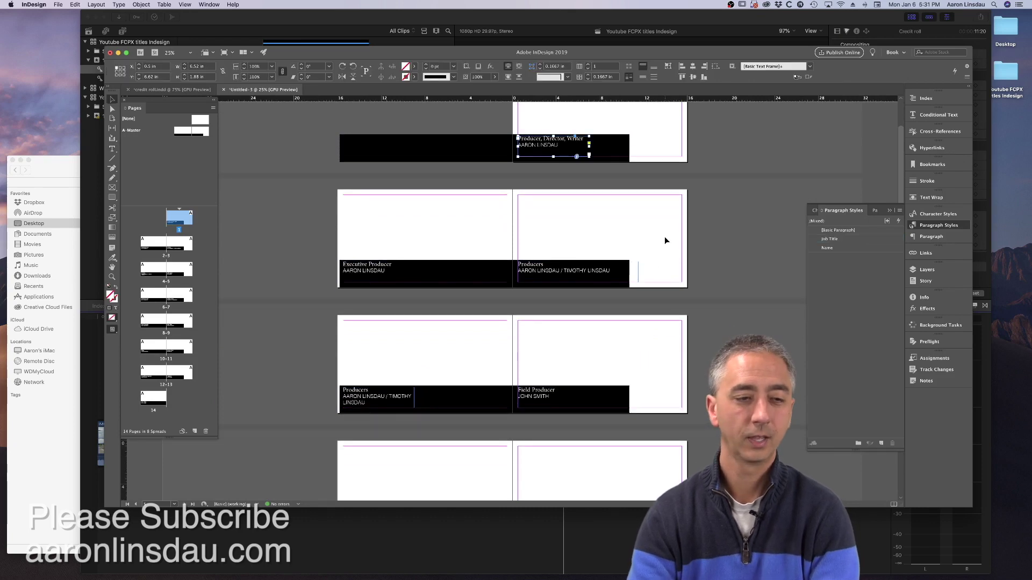
- Set the A-Master bar's fill to [None], then go back to page 1
click(664, 236)
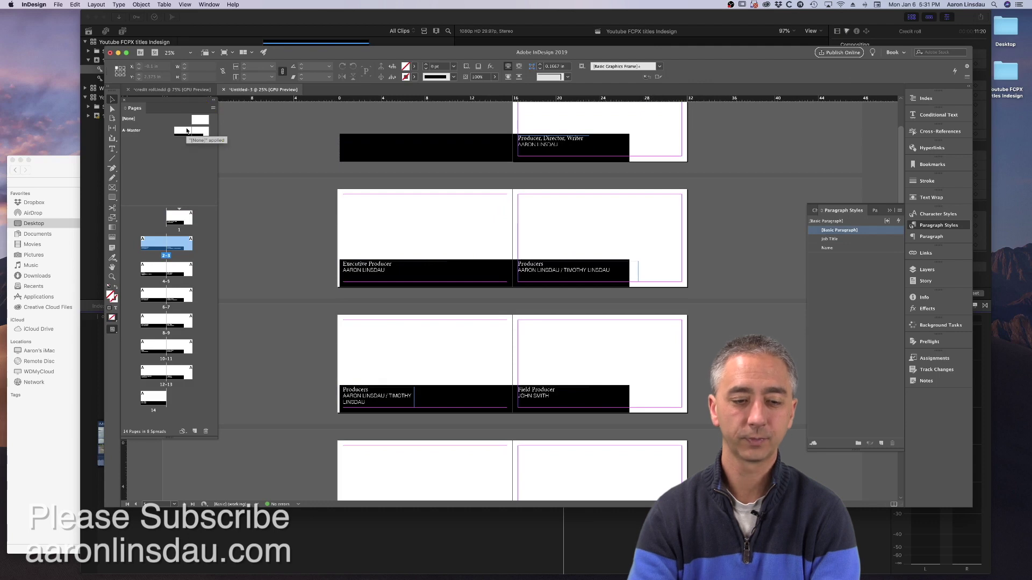
double_click(187, 130)
click(374, 341)
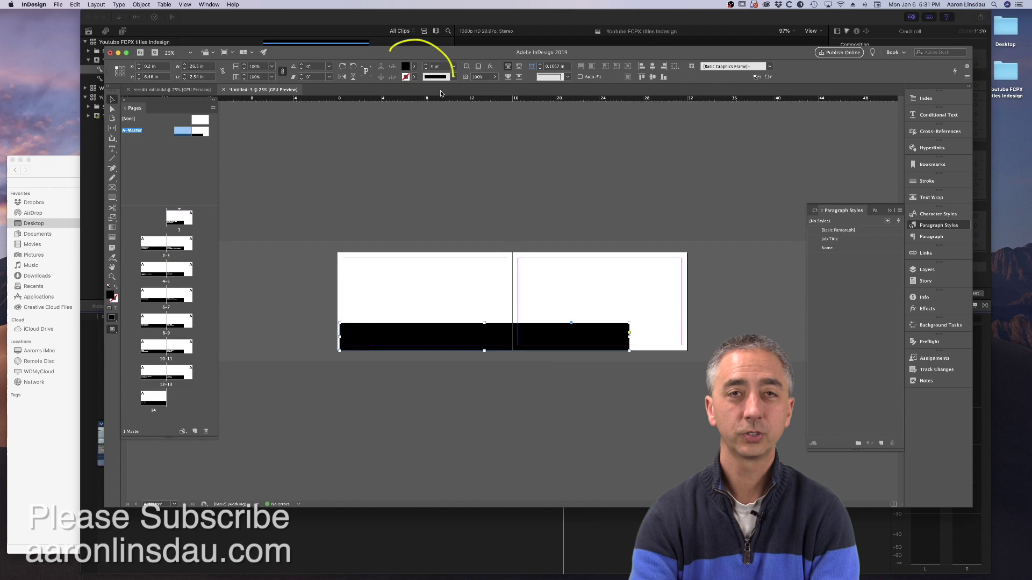
click(414, 67)
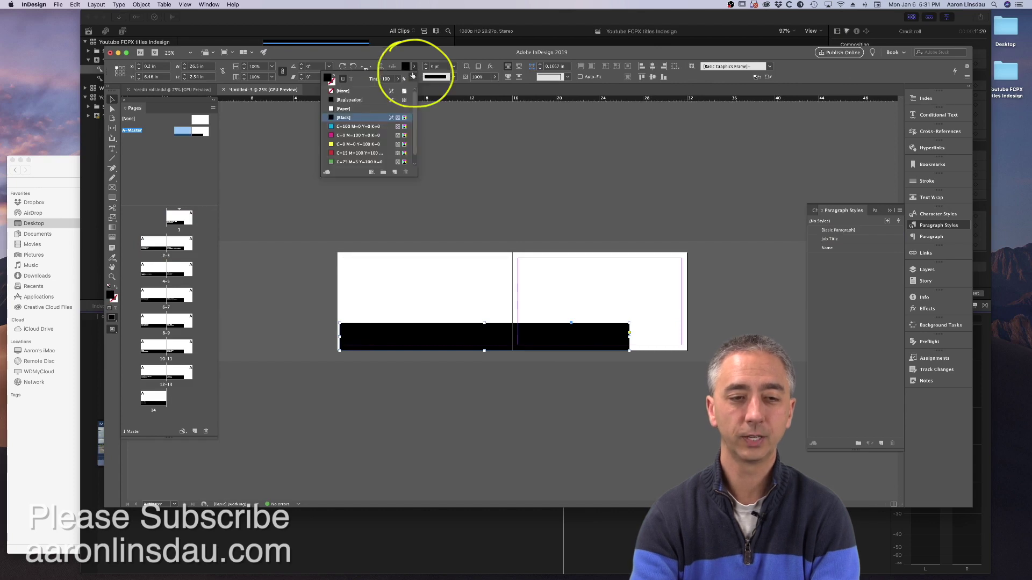
click(343, 91)
click(253, 204)
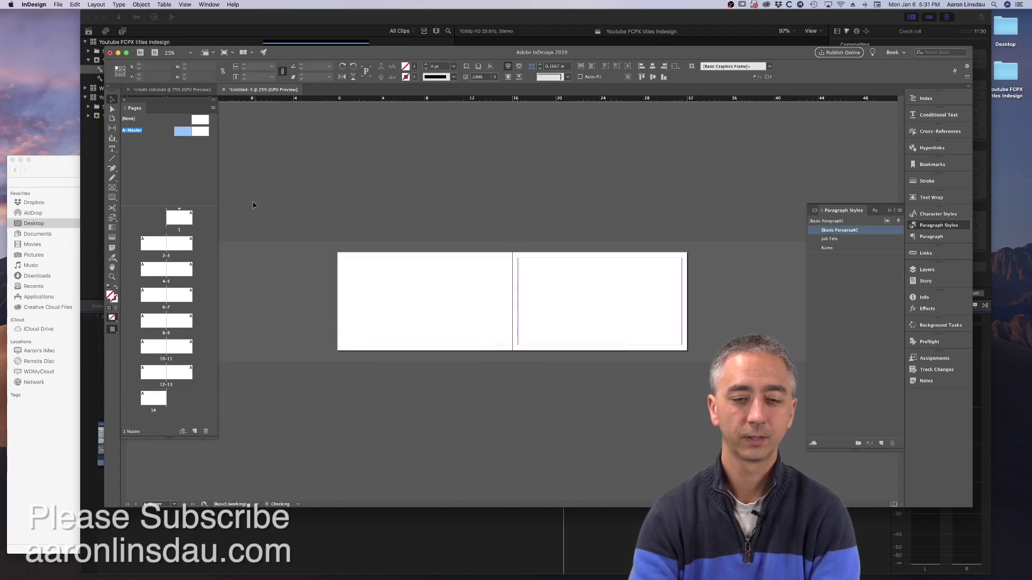
double_click(179, 218)
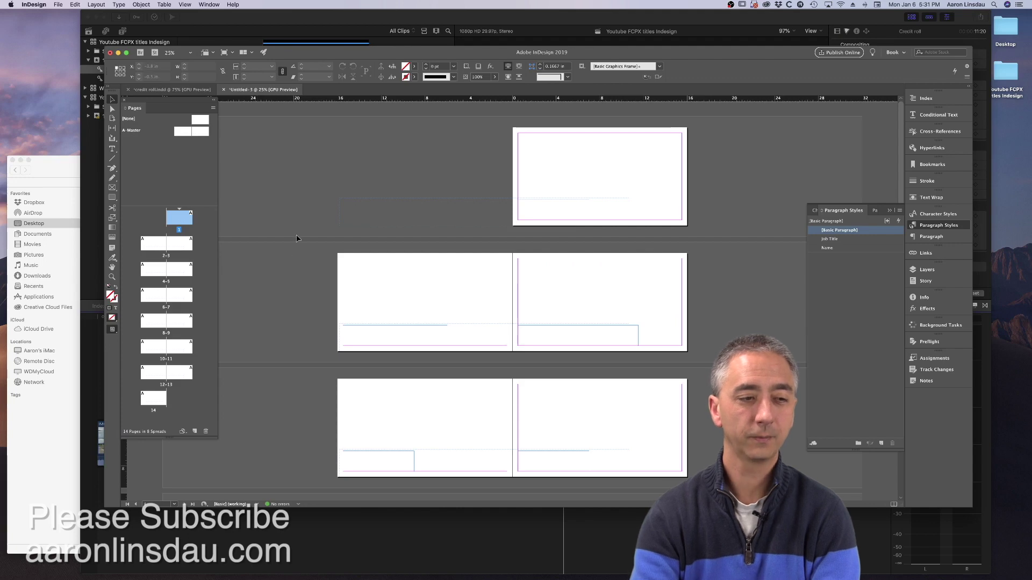
- Export all pages as transparent PNGs named credits.png, overwriting every old credits file in credit roll 2
click(59, 5)
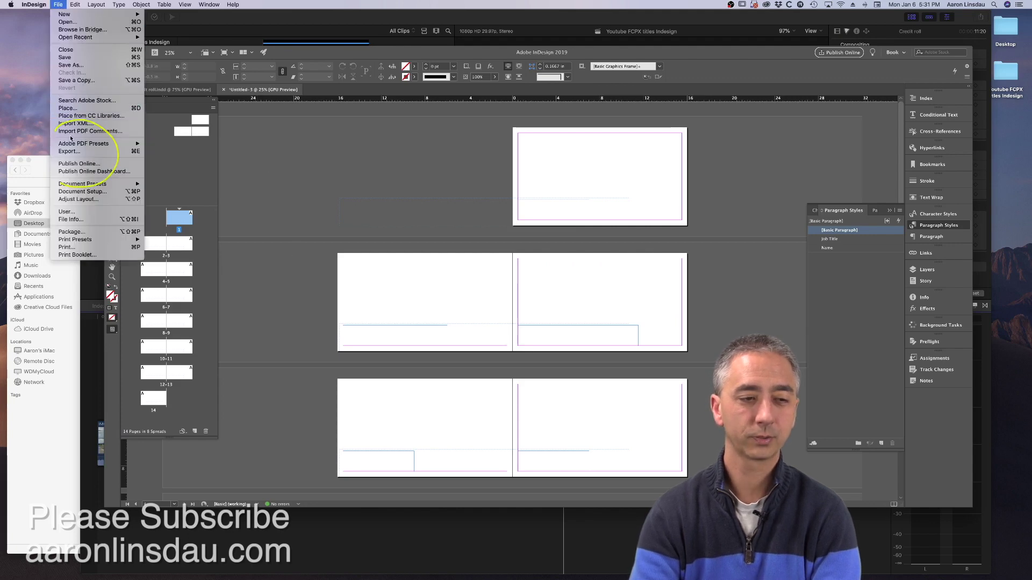
click(75, 152)
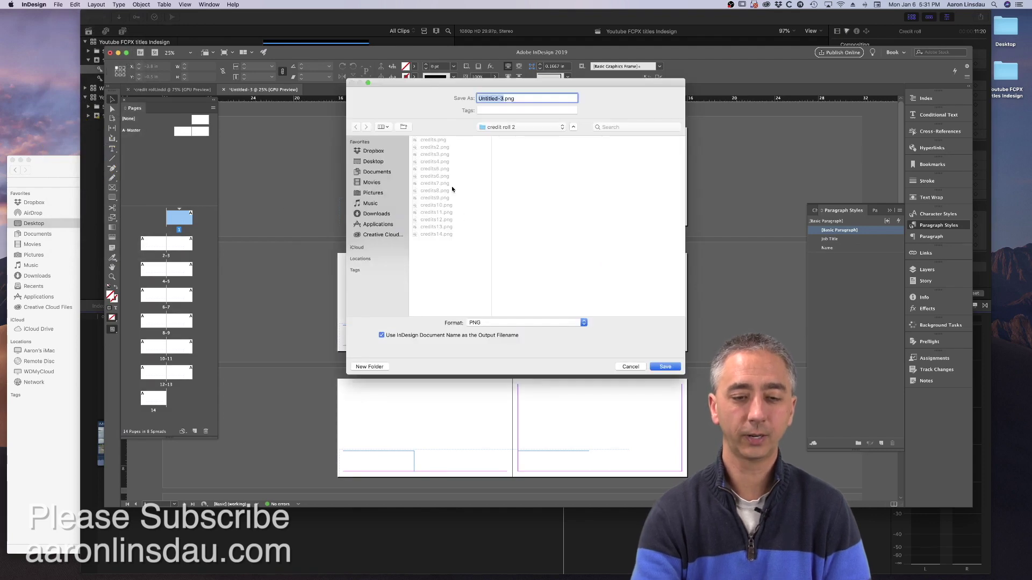
click(433, 140)
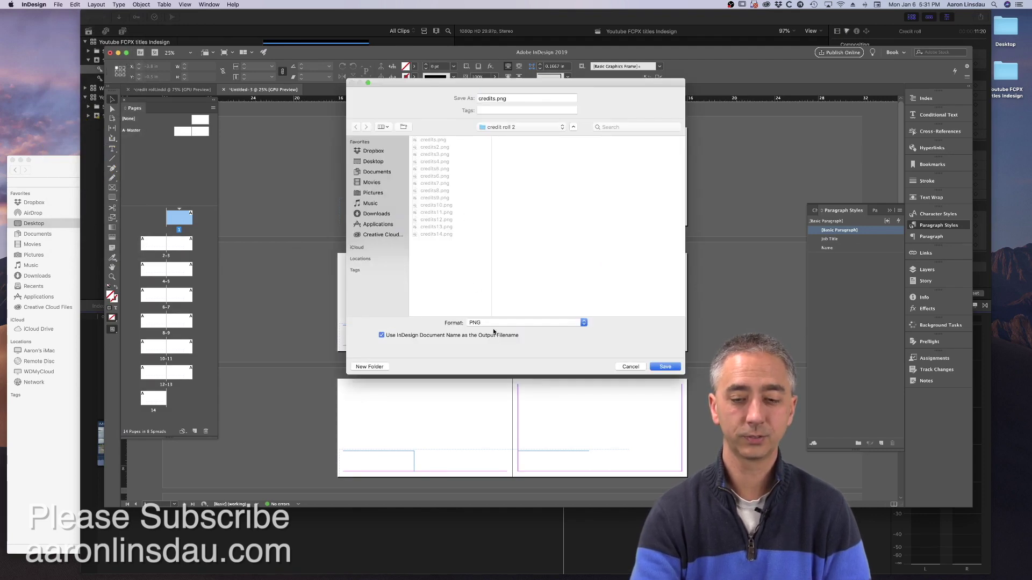
click(664, 367)
click(574, 136)
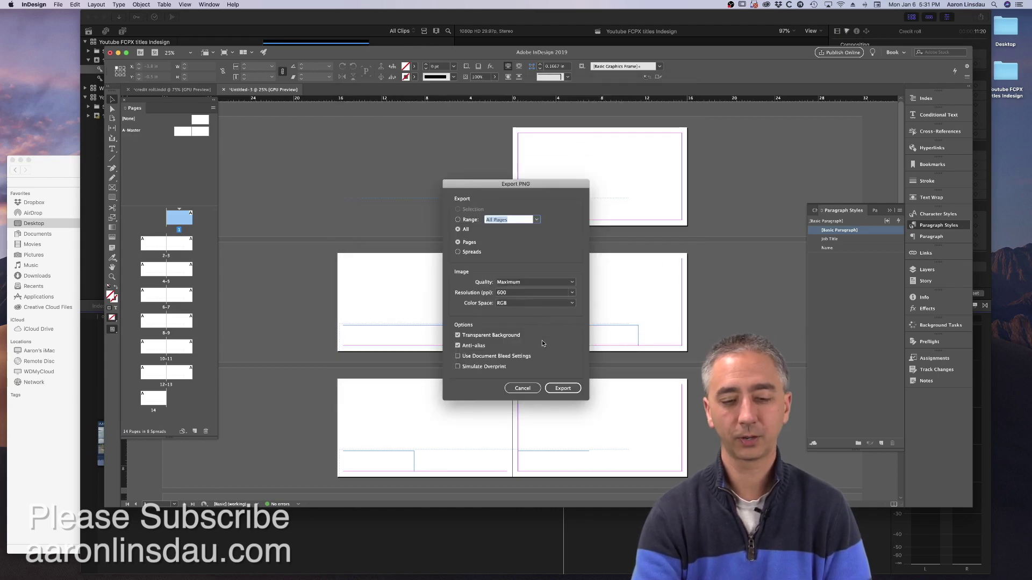
click(559, 392)
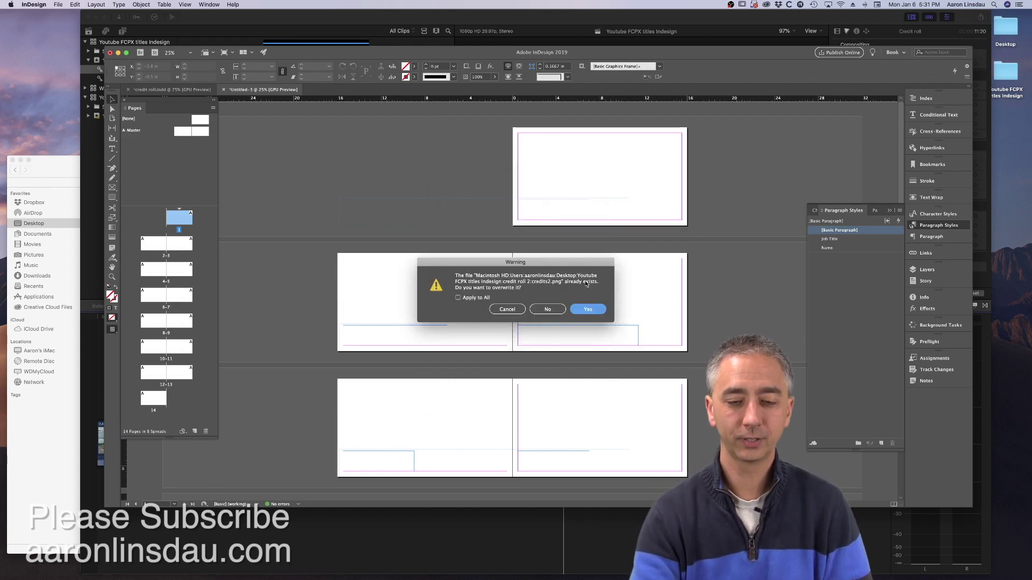
click(477, 300)
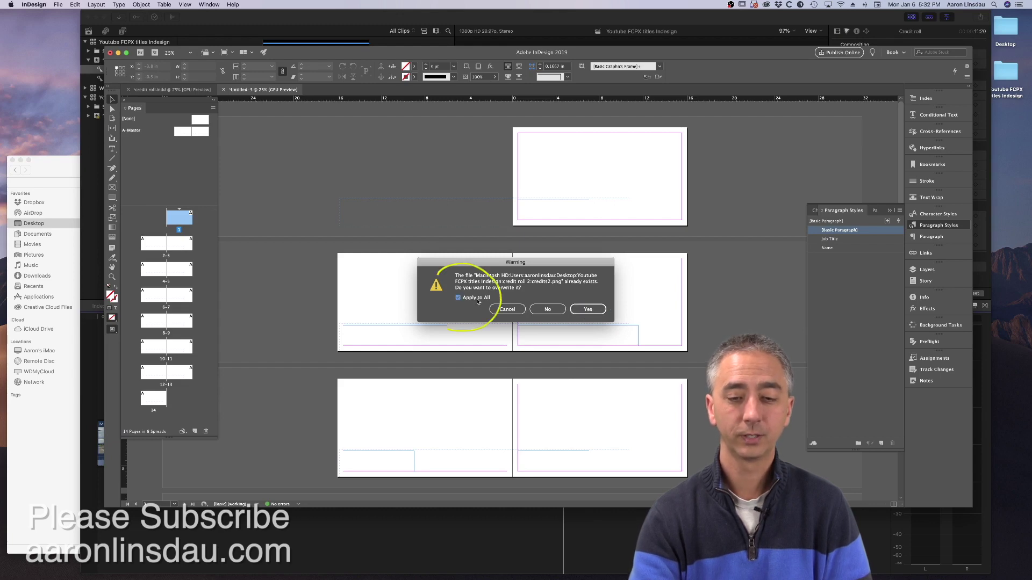
click(588, 310)
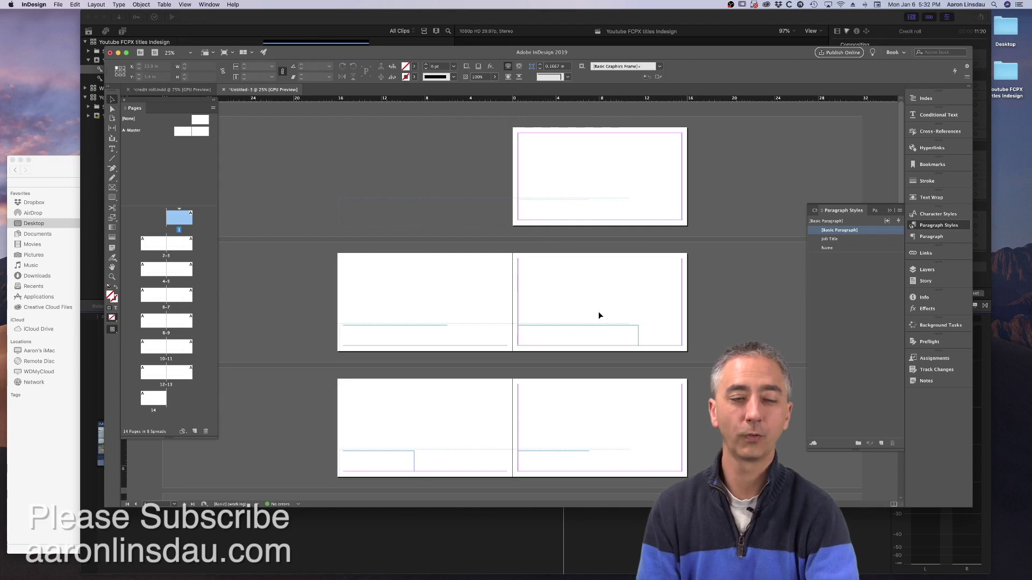
- In Final Cut Pro, skim the Credit roll compound clip to check the serif job titles
key(super+Tab)
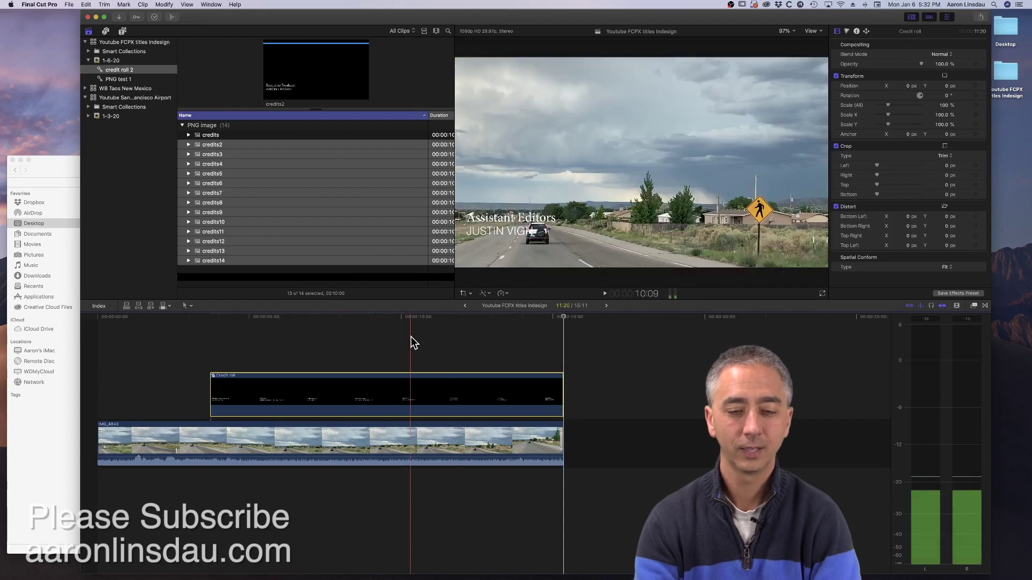
click(411, 337)
click(413, 340)
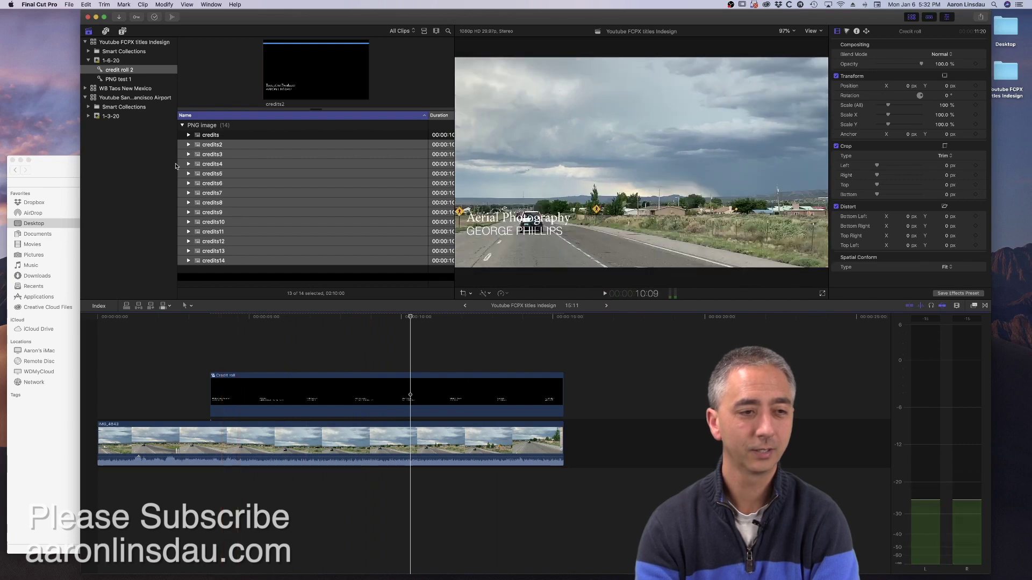
click(121, 32)
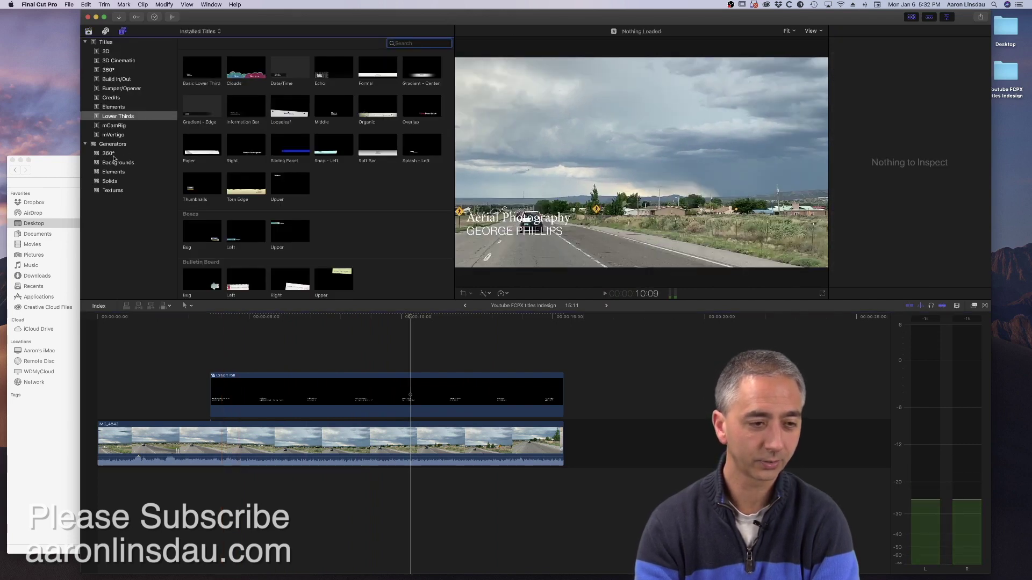
- Add a black Custom solid after the road clip and shift the Credit roll later over it
click(110, 181)
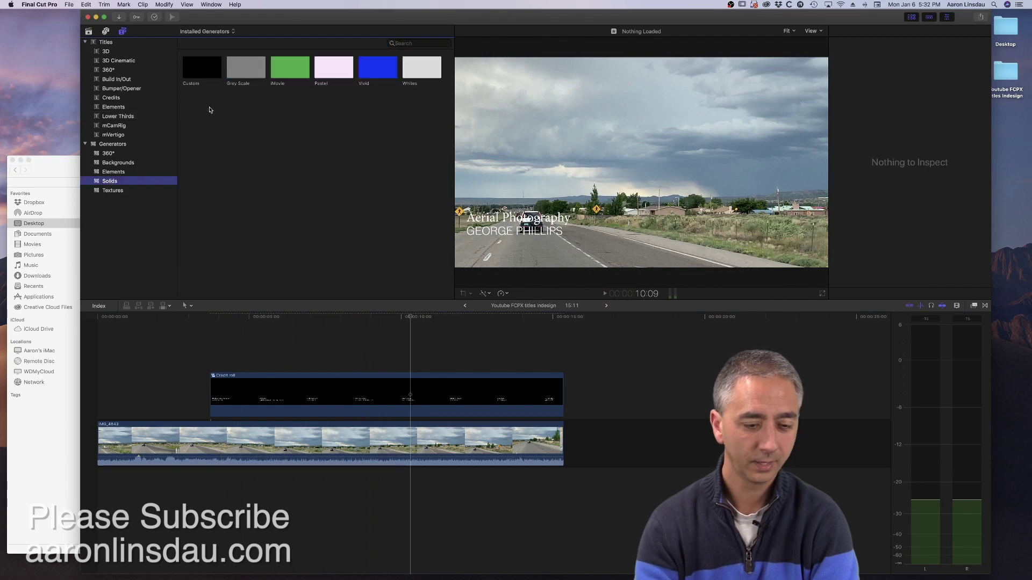
drag(202, 67, 572, 435)
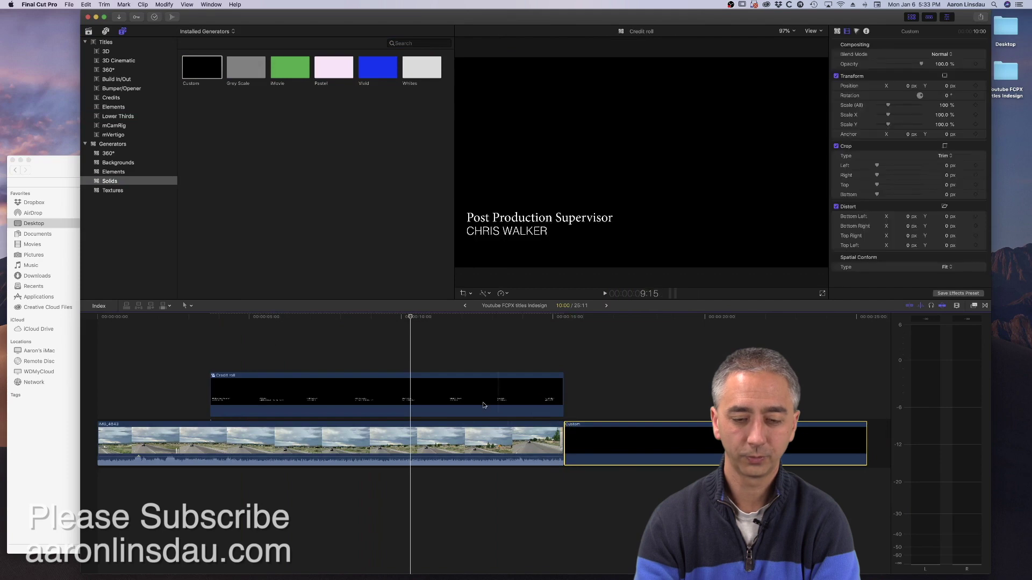
drag(375, 379, 649, 379)
- Play back the updated credit roll over the solid, then return to InDesign
key(space)
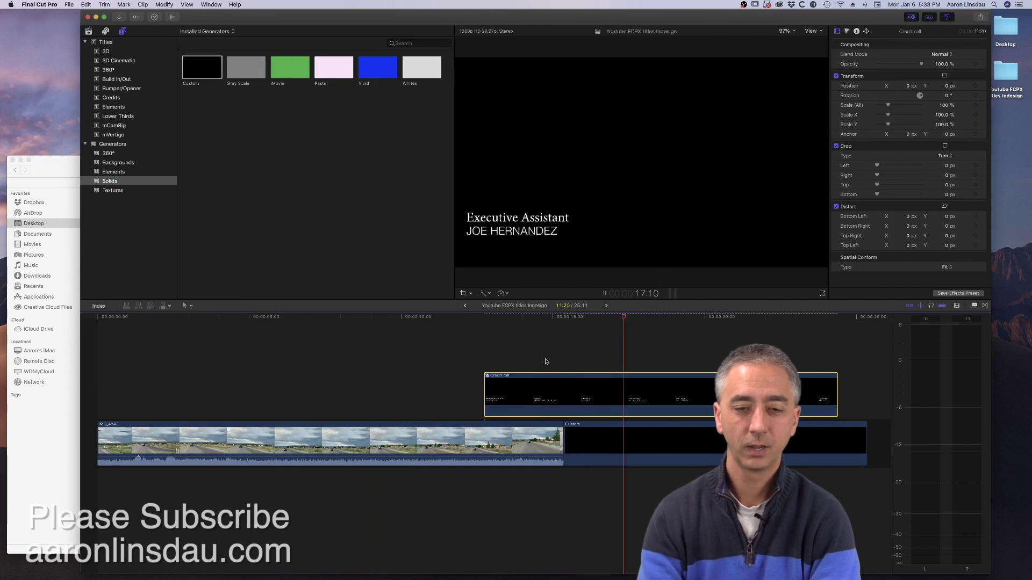
key(space)
scroll(545, 362, right, 5)
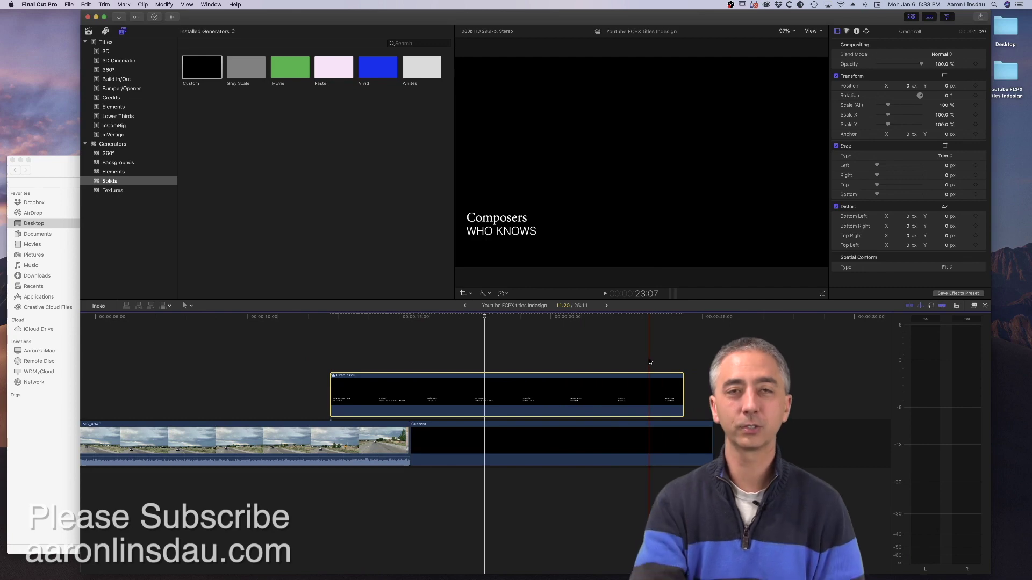
key(super+Tab)
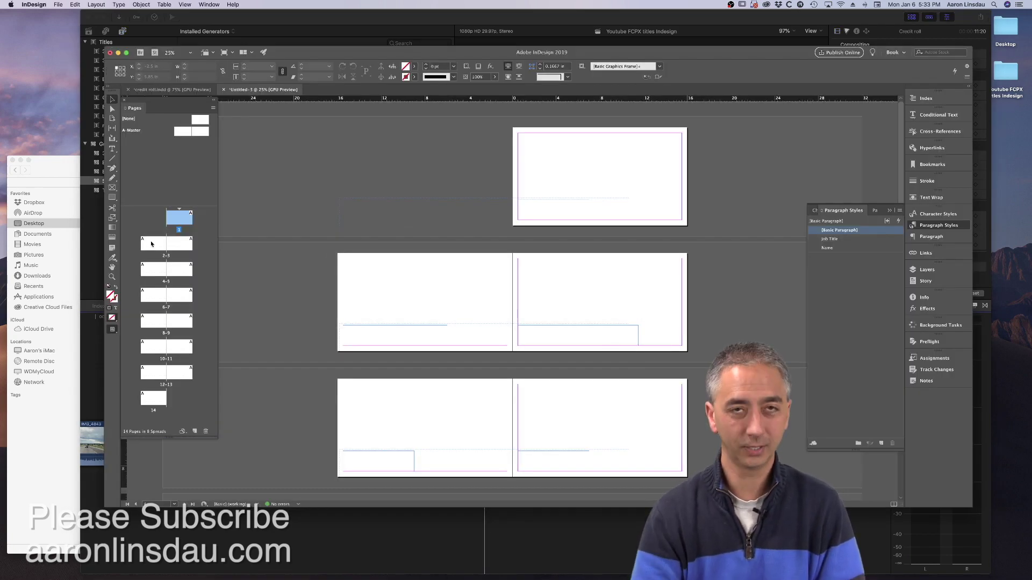
click(174, 244)
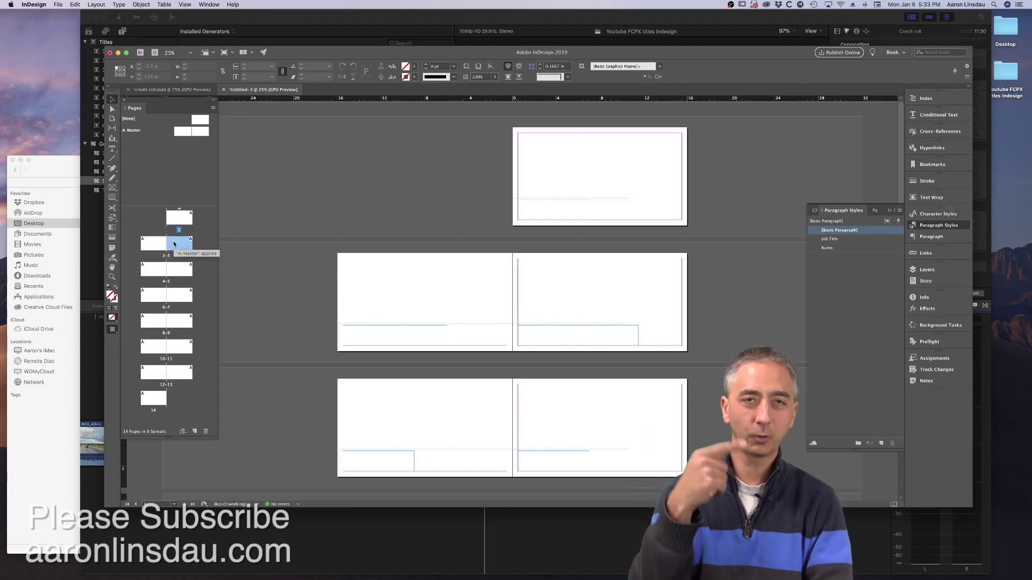